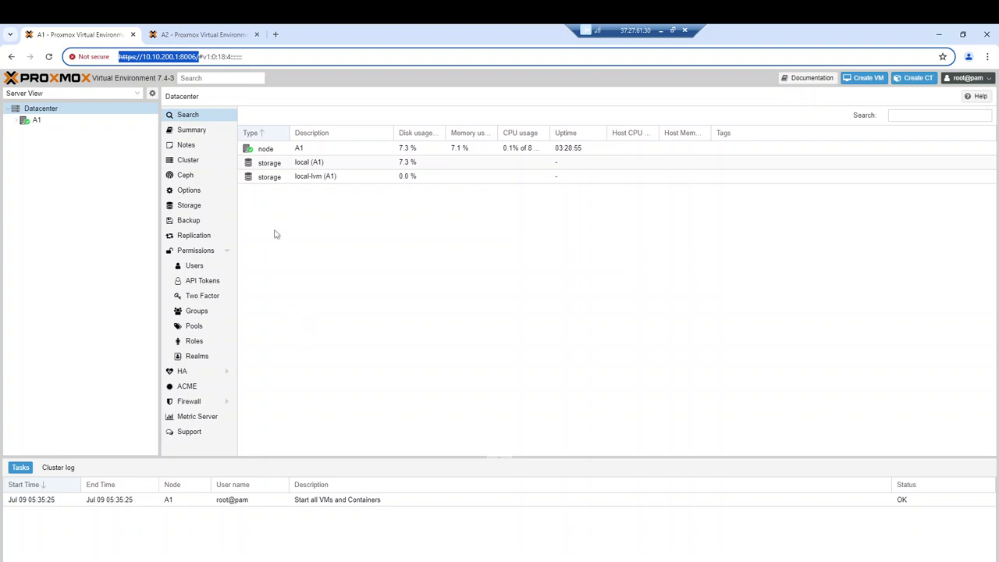
Show node A1's System > Network list with ens3, ens4, ens5 and vmbr0
left_click(52, 122)
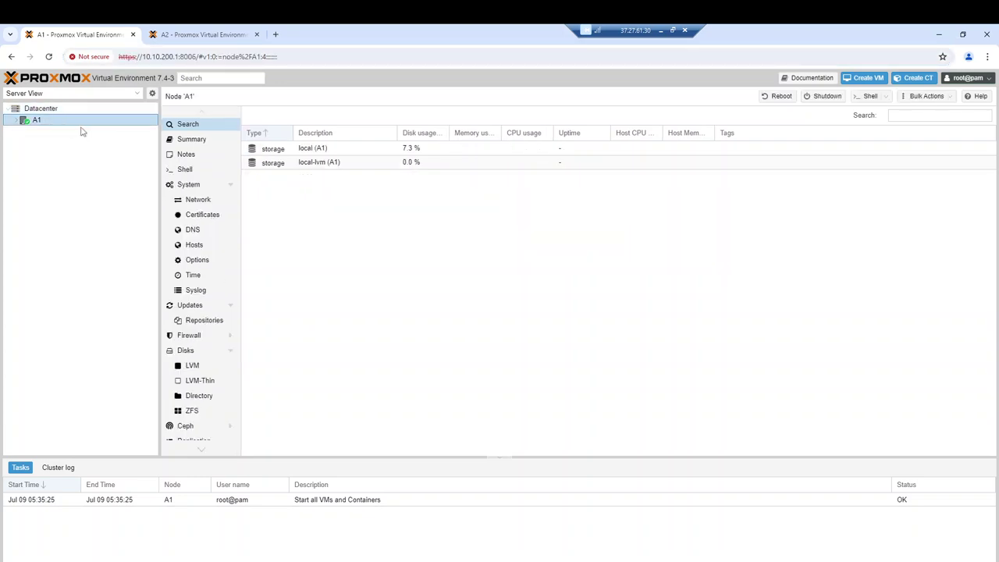
left_click(196, 201)
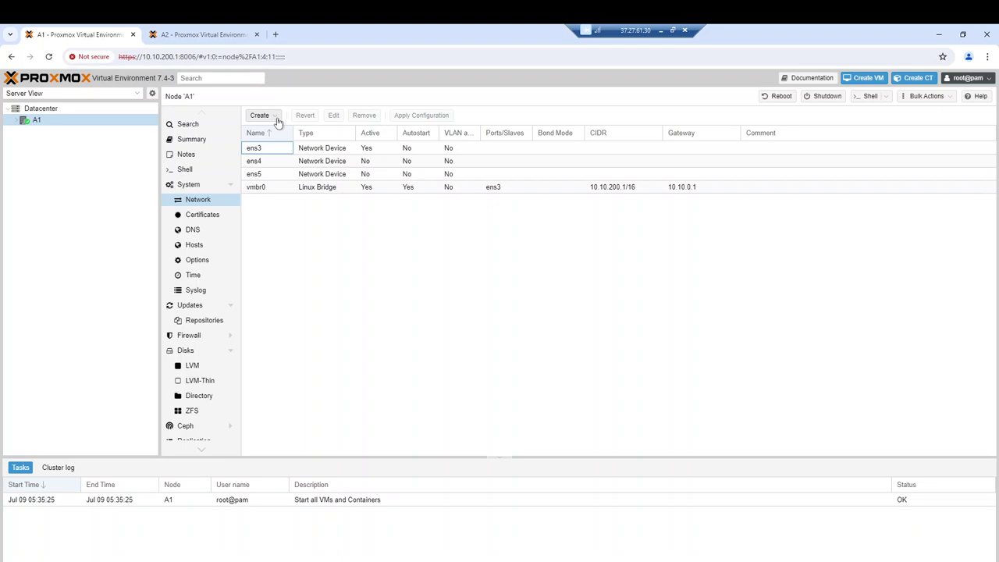
Start a new Linux VLAN on node A1 named vlan60 on raw device ens4
left_click(276, 119)
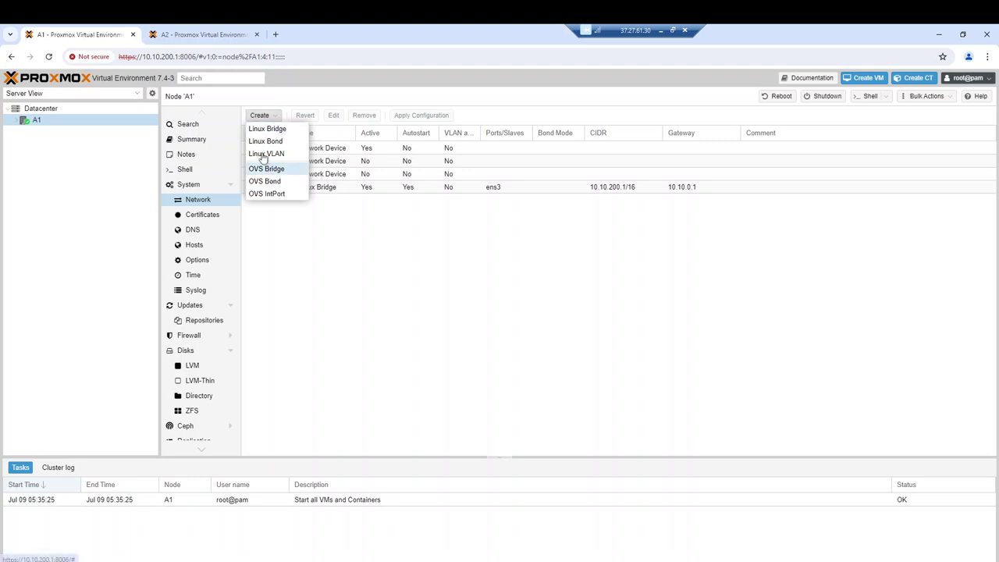
left_click(265, 154)
left_click_drag(443, 277, 419, 275)
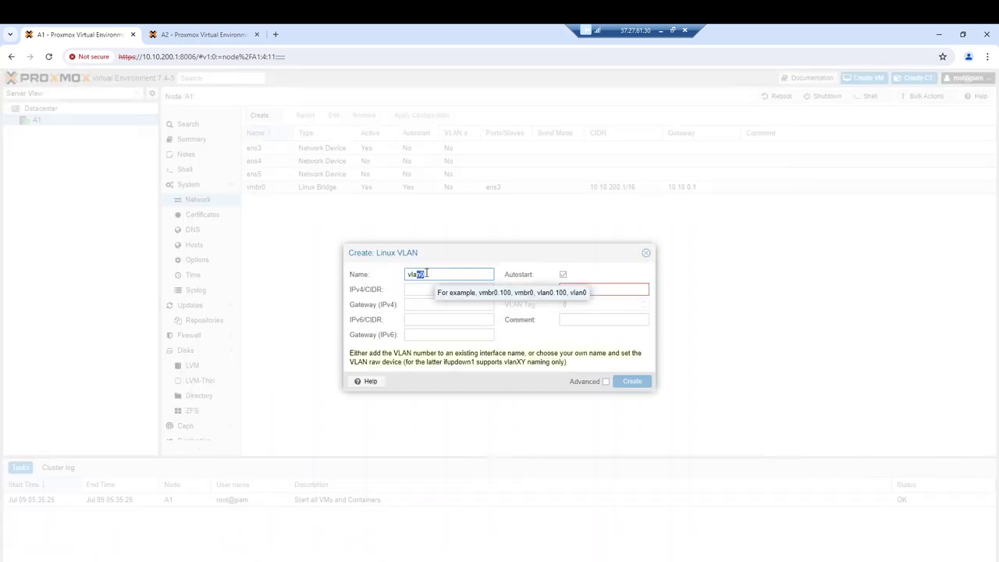
key("BackSpace")
type("n0")
key("BackSpace")
type("60")
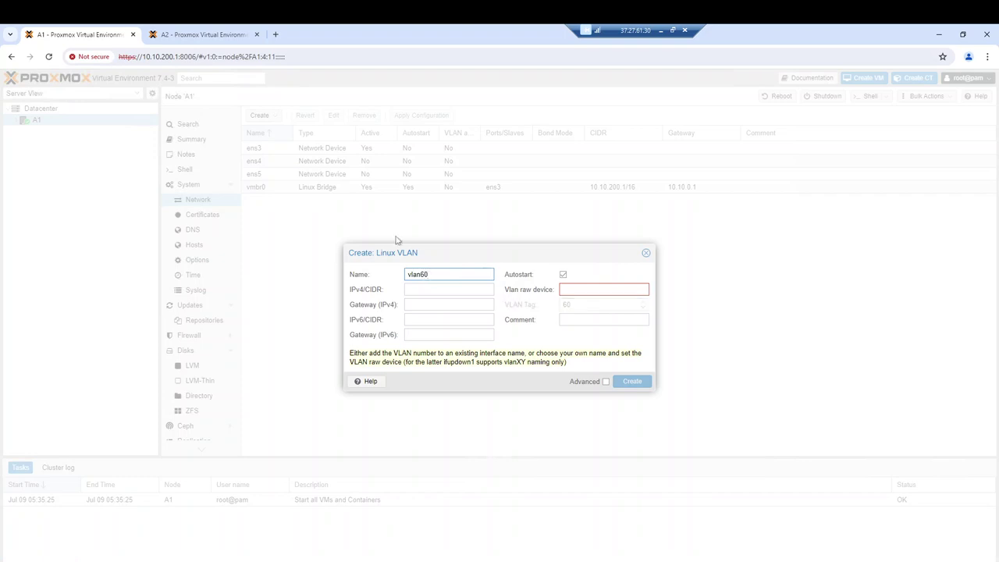
left_click(586, 290)
type("ens4")
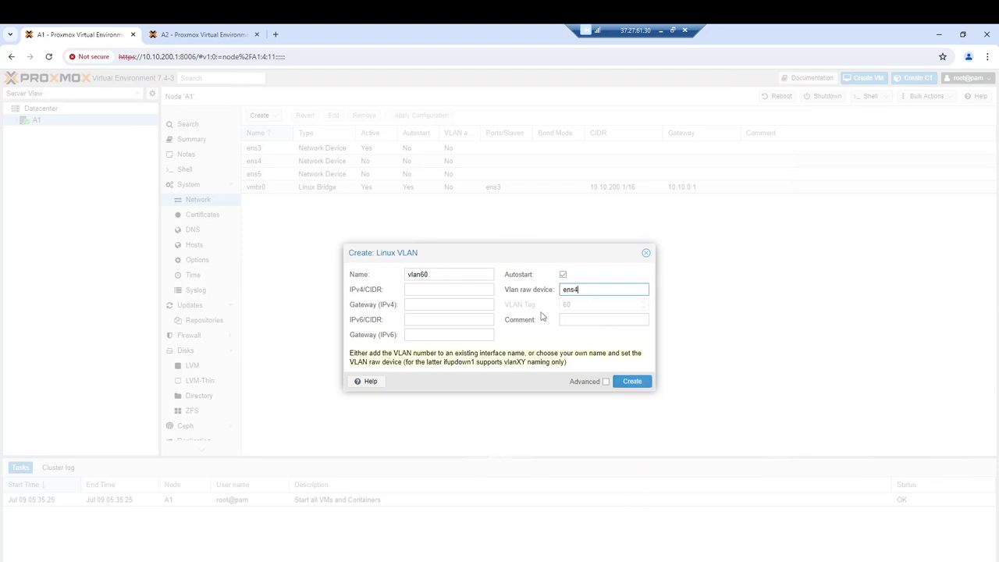
Give vlan60 comment 'public network' and IPv4 172.16.1.1/24, with Advanced shown, and create it
left_click(572, 317)
type("p")
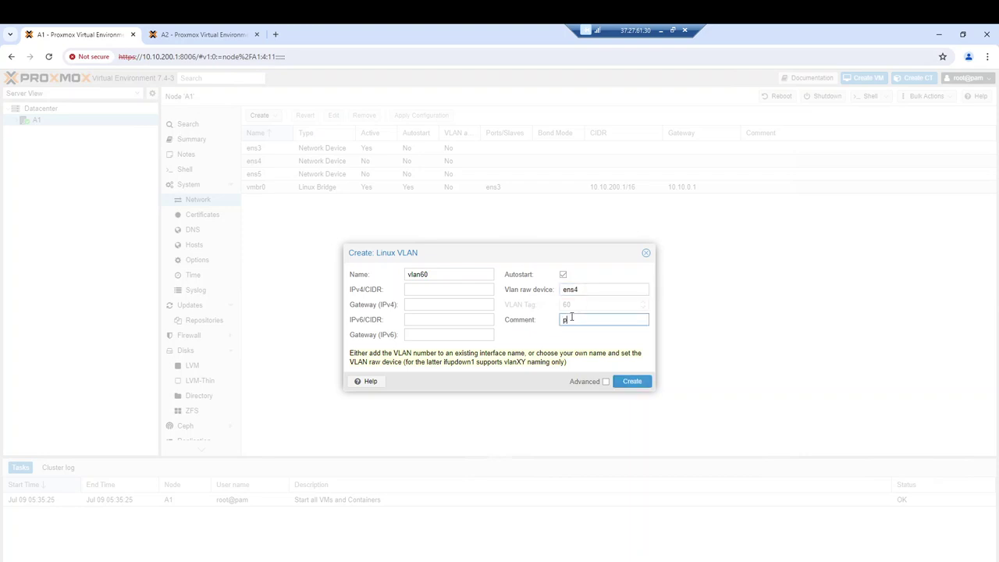
type("ublic network")
left_click(433, 290)
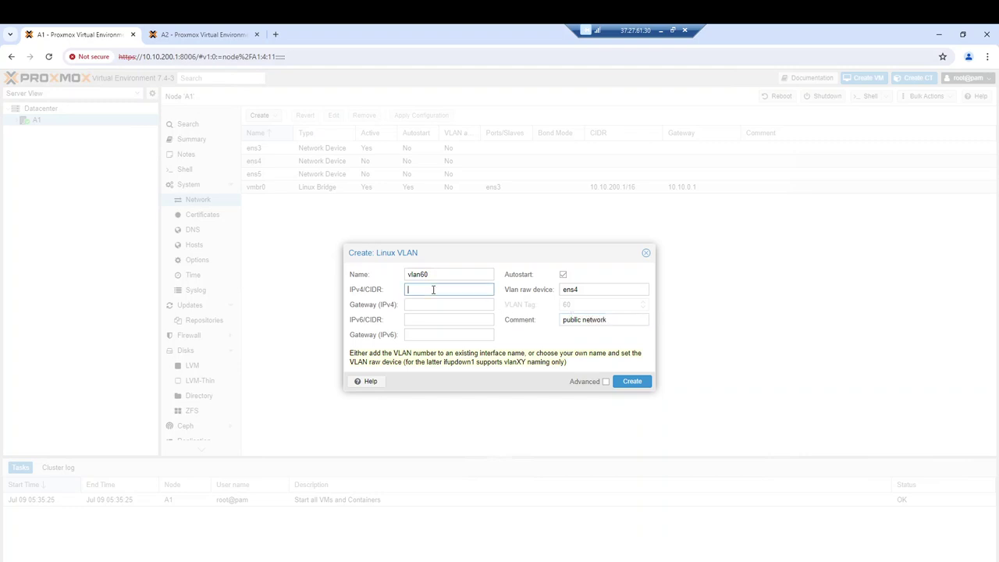
type("1")
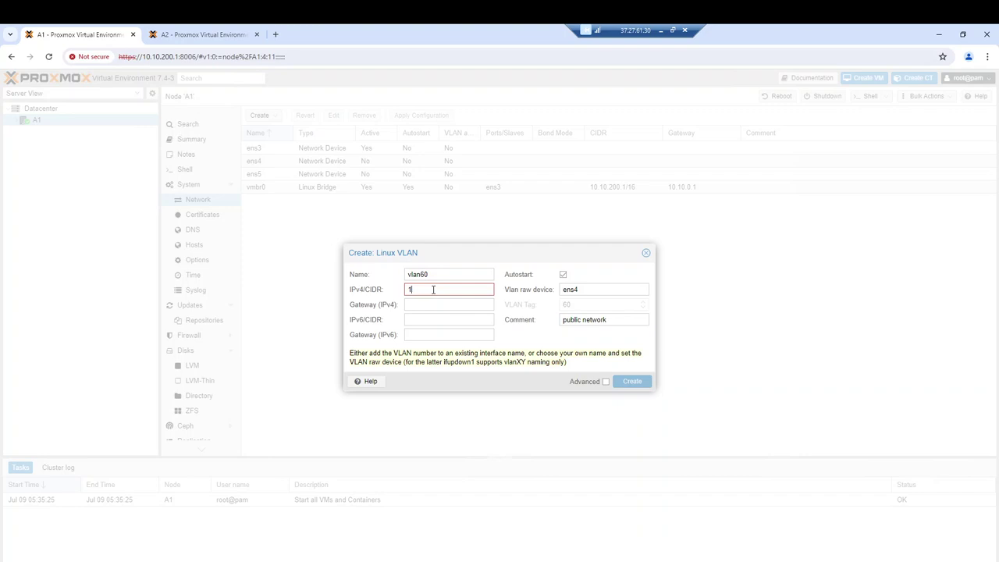
type("072.16")
type(".1.1/")
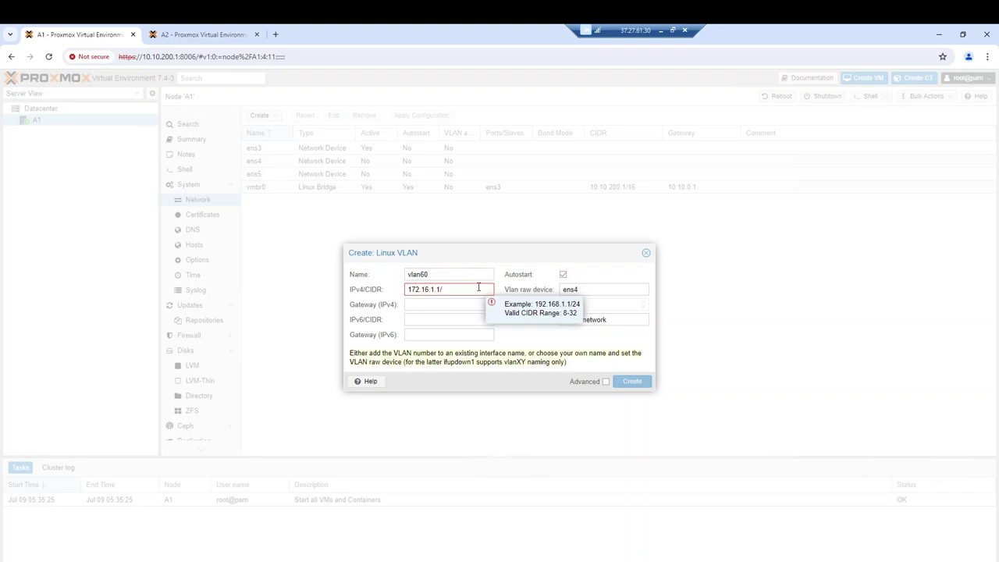
type("24")
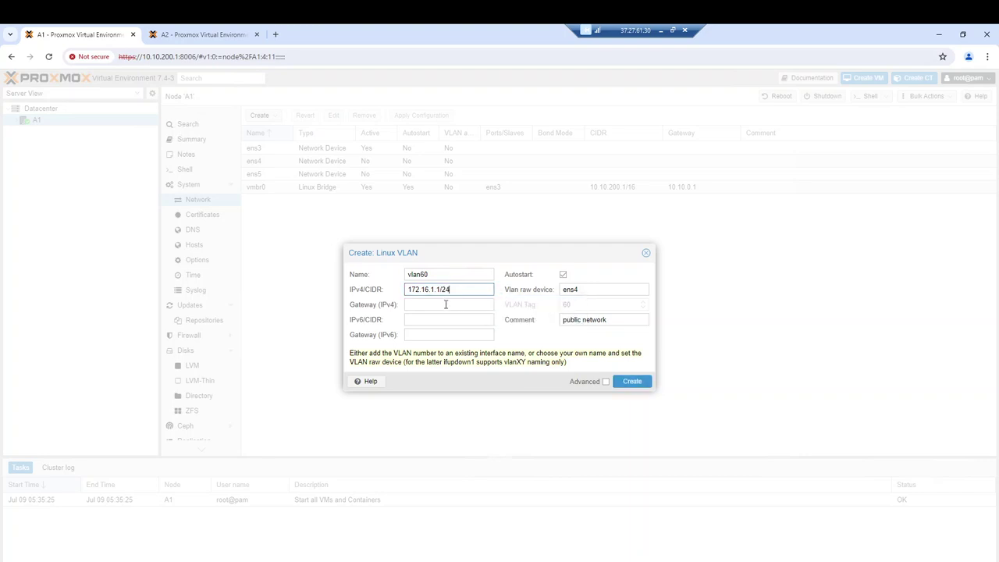
left_click(525, 336)
left_click(606, 381)
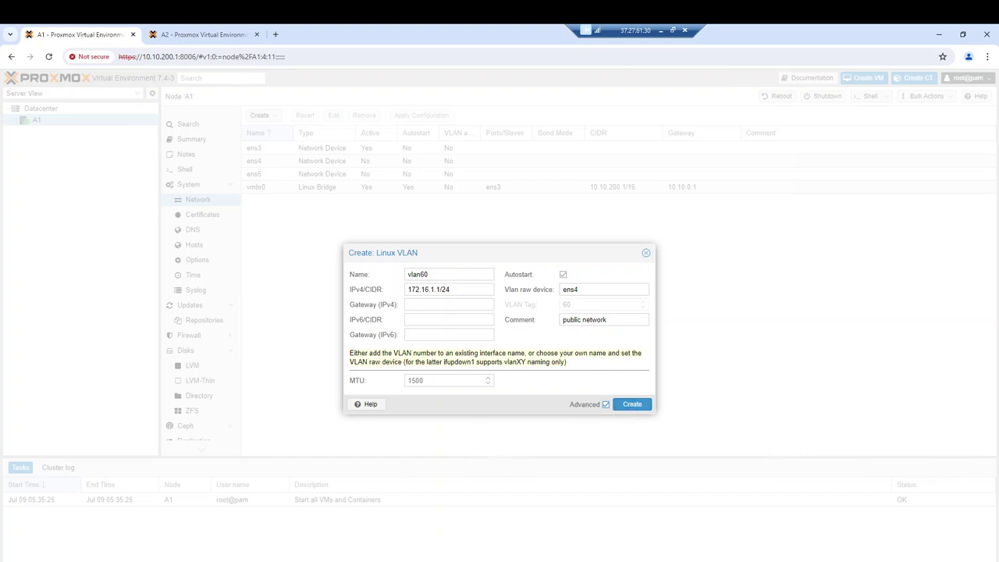
left_click(634, 406)
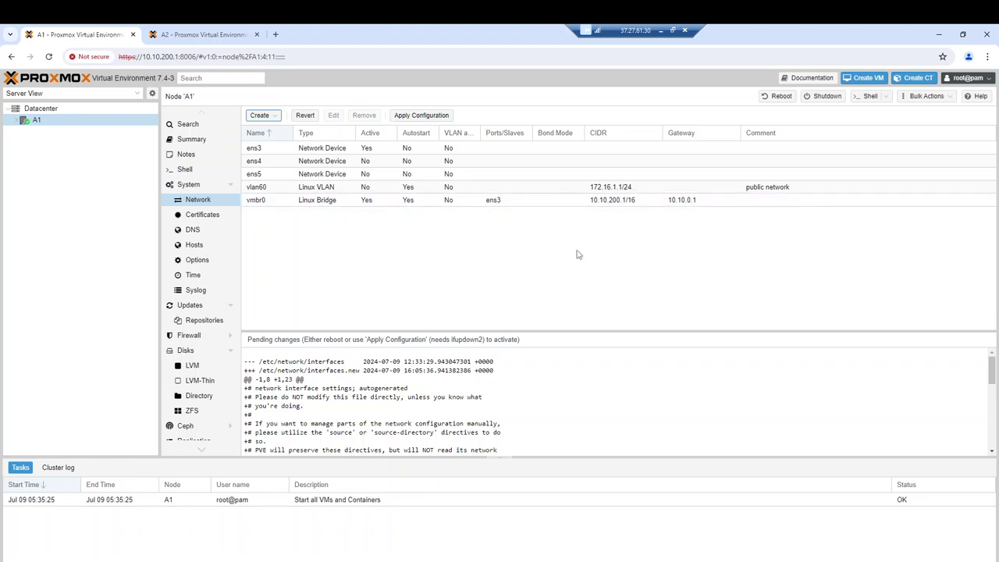
left_click(869, 99)
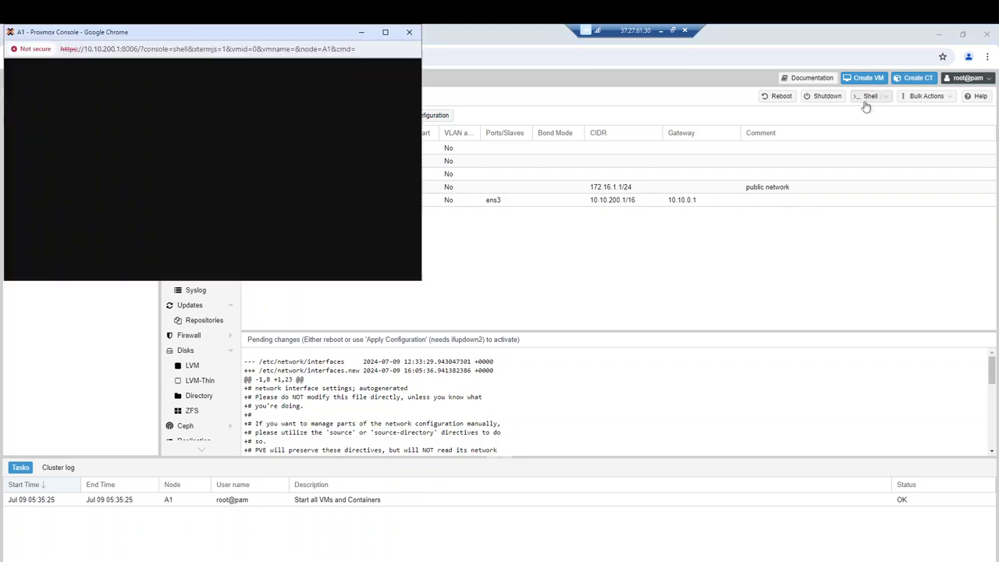
type("ip a")
key("Return")
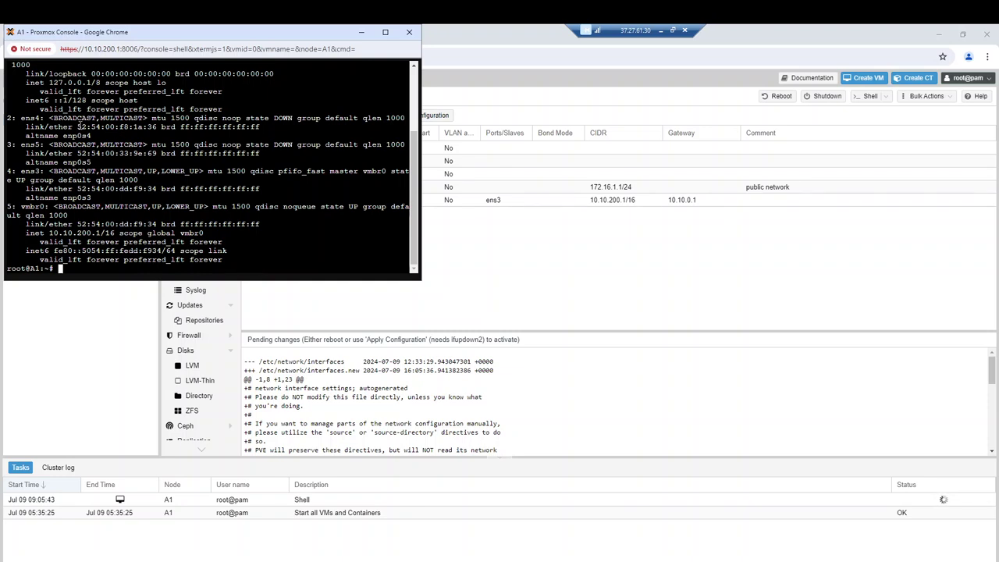
left_click_drag(79, 126, 158, 127)
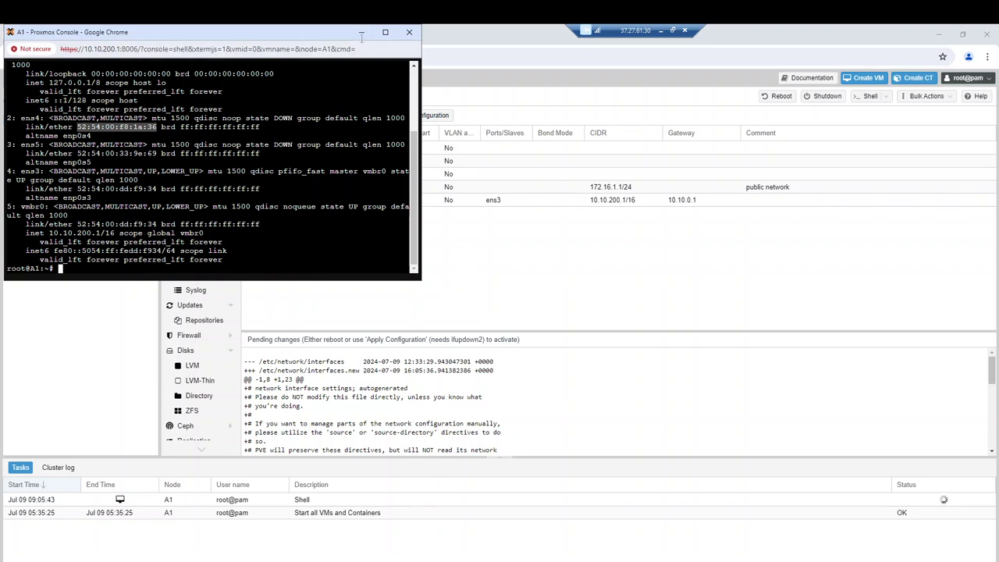
left_click(409, 32)
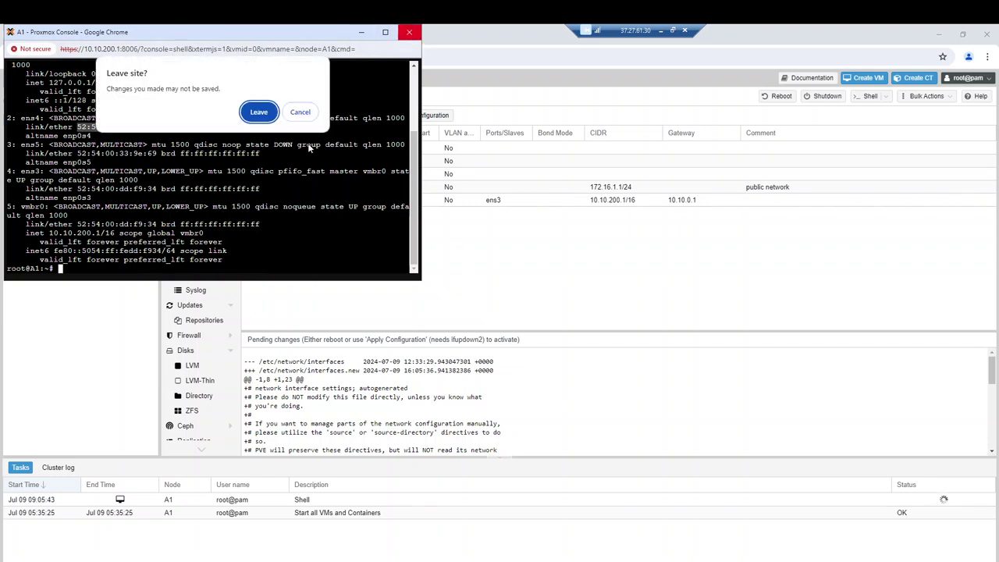
left_click(307, 114)
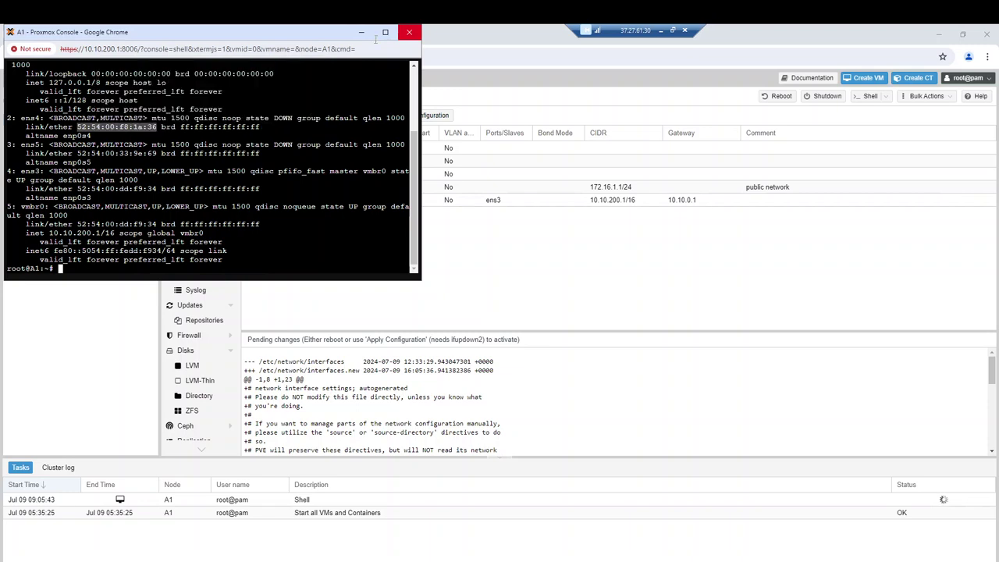
left_click(409, 34)
left_click(260, 127)
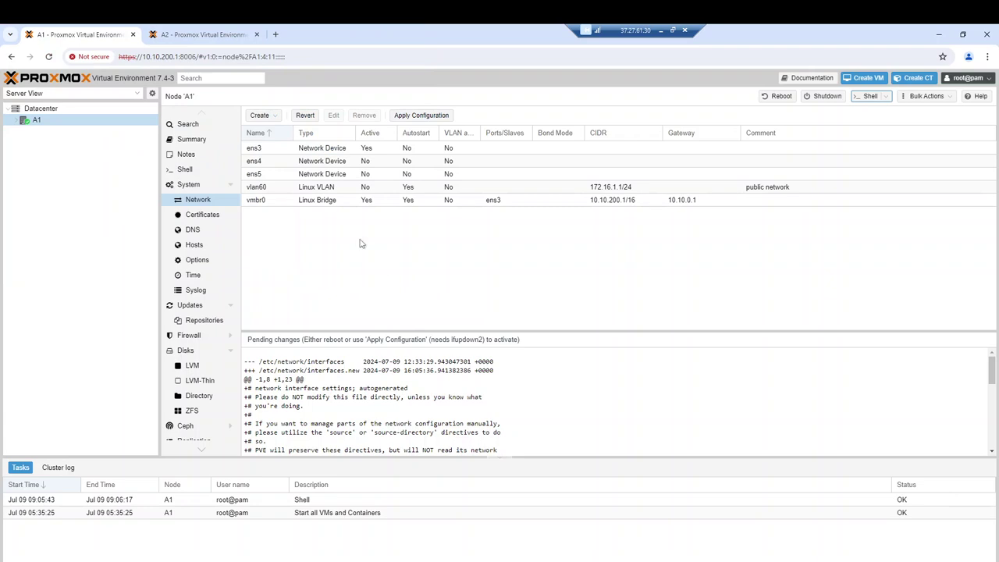
Start a Linux VLAN on A1 named vlan62 on ens5 with comment 'cluster network'
left_click(260, 115)
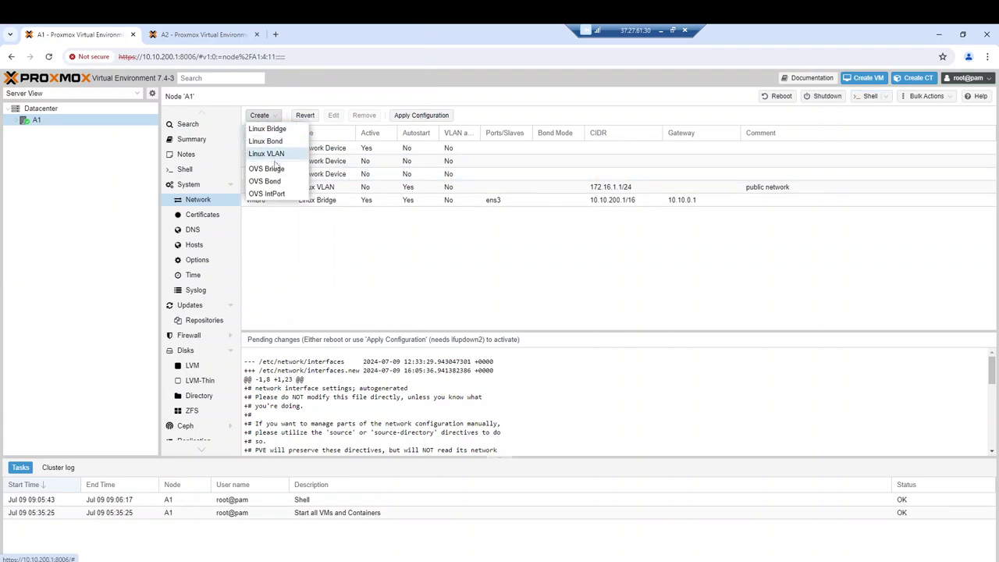
left_click(267, 154)
left_click_drag(425, 263, 420, 264)
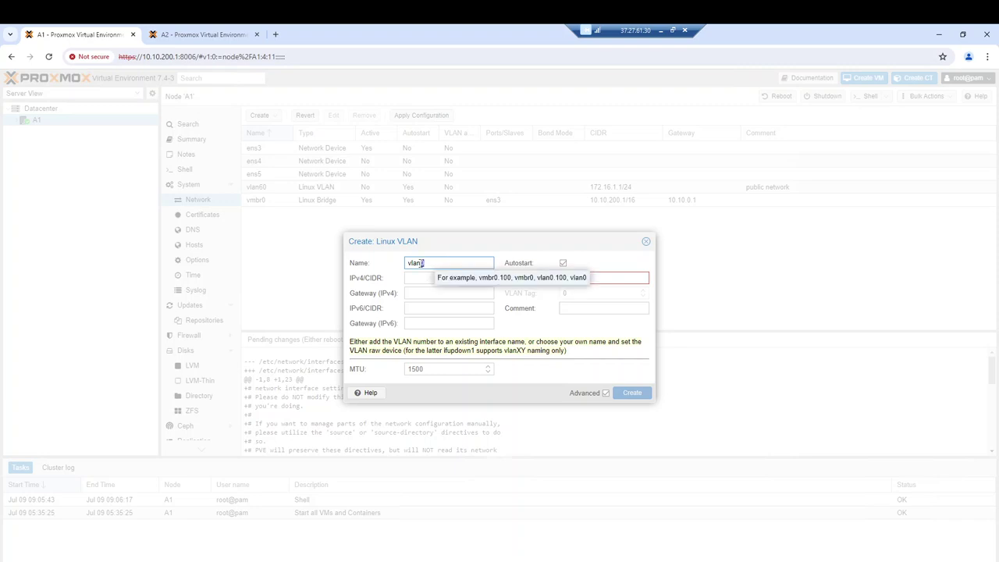
type("62")
left_click(603, 278)
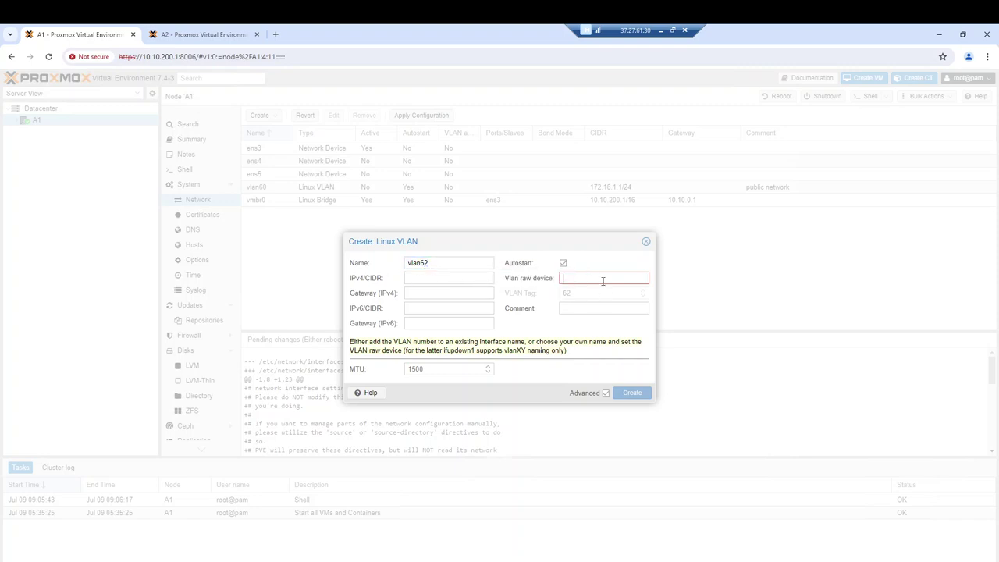
type("ens5")
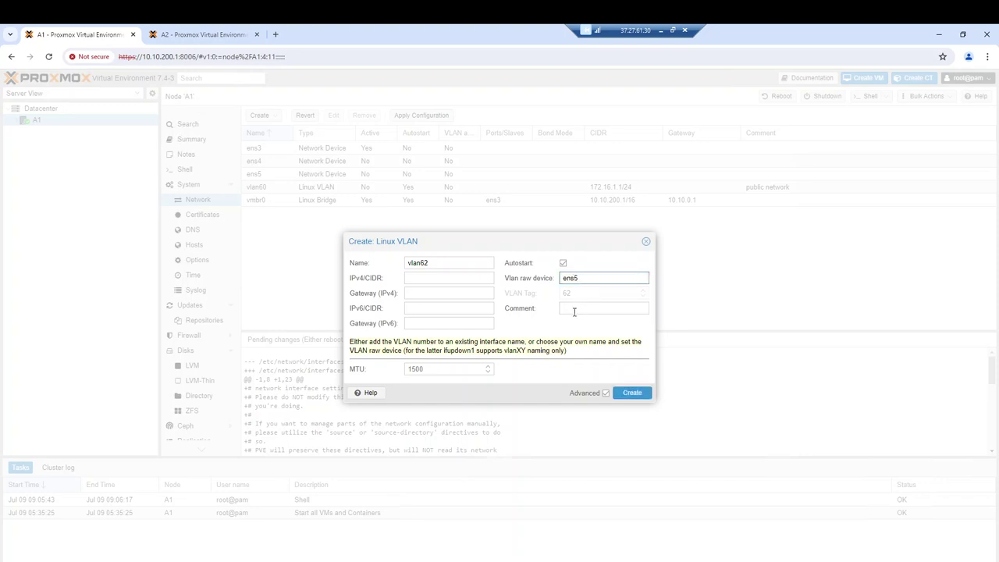
left_click(567, 309)
type("cluster network")
Set vlan62's IPv4 to 172.16.100.1/24, create it, and apply A1's network configuration
left_click(436, 276)
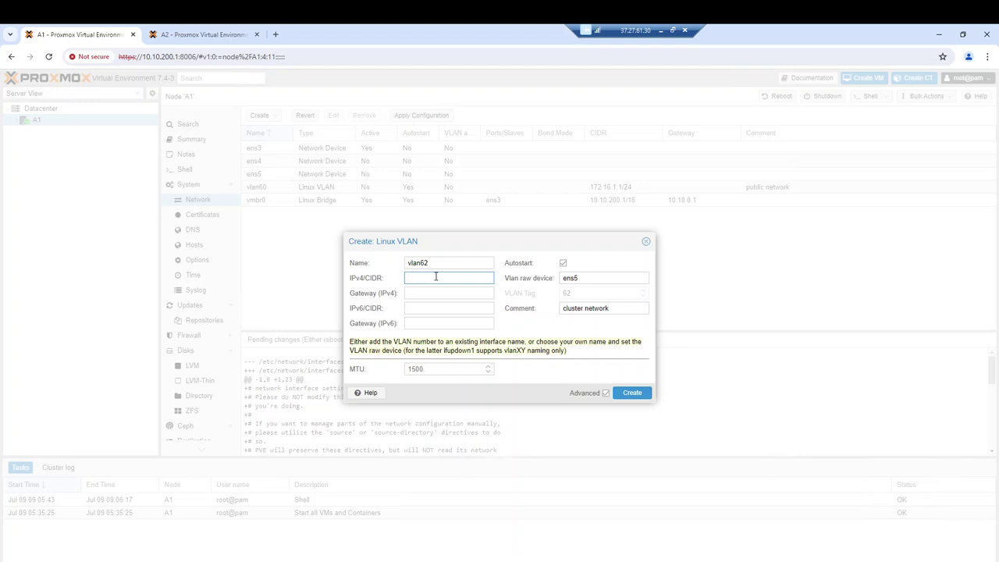
type("1")
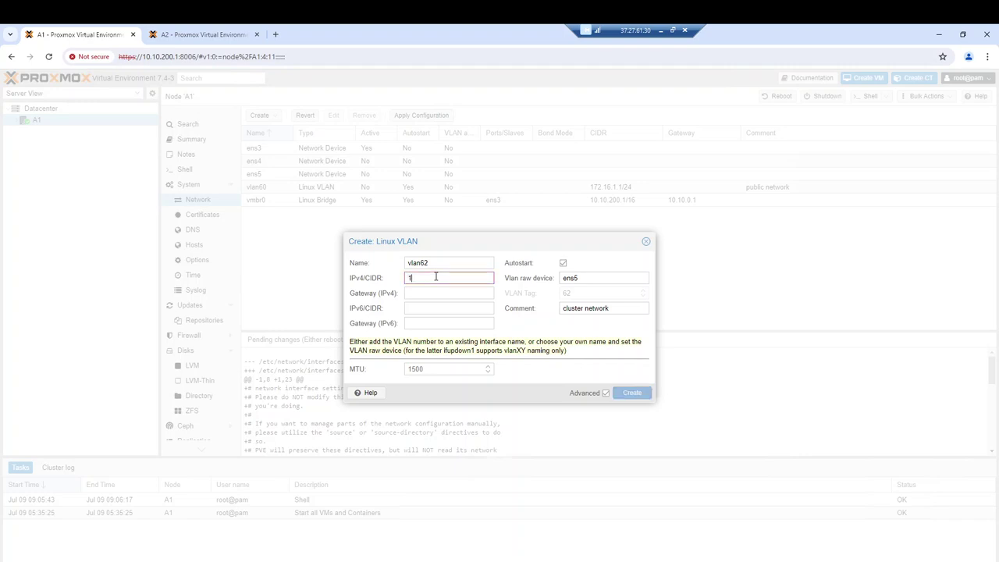
type("72")
type(".16.100.1/24")
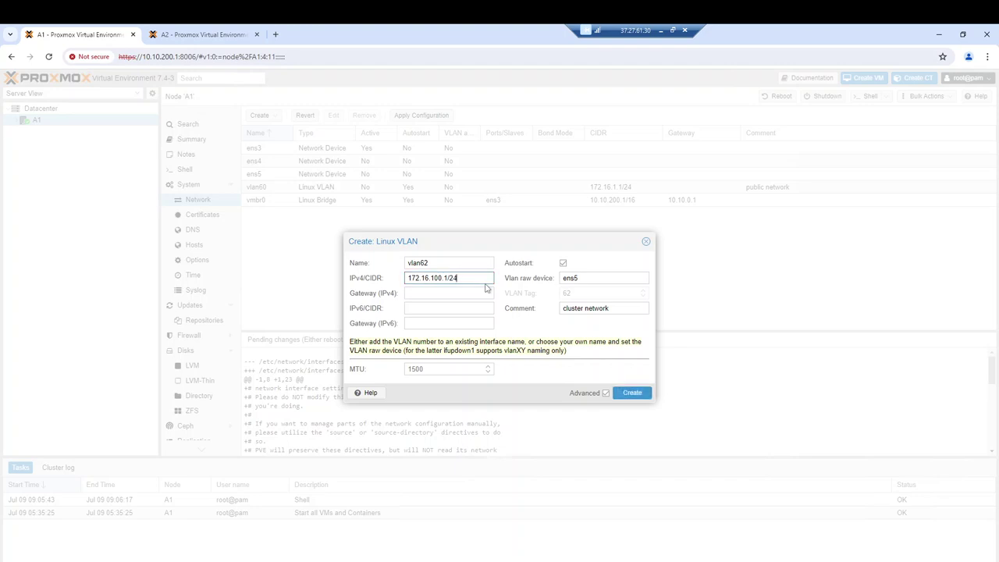
left_click(631, 393)
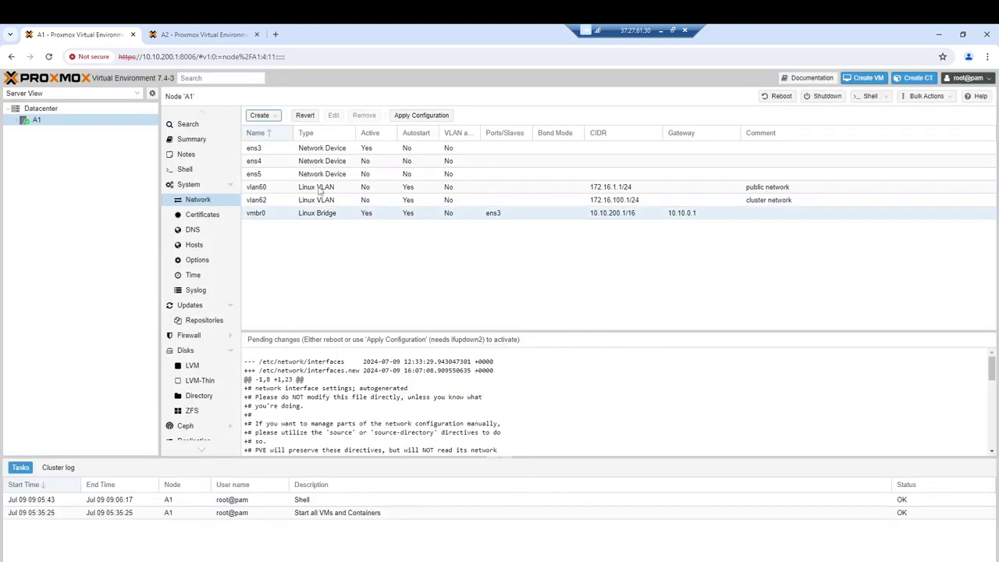
left_click(420, 115)
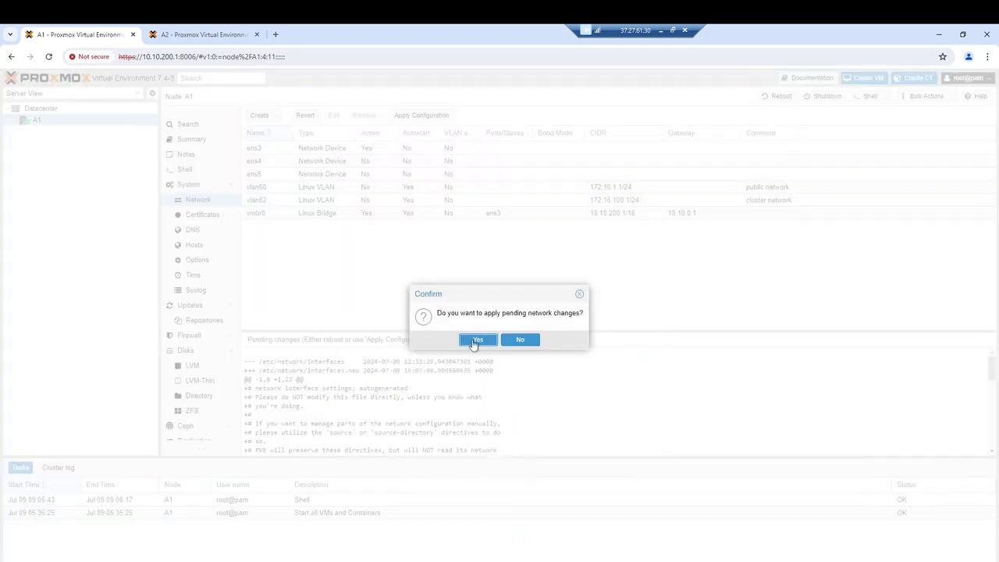
left_click(472, 340)
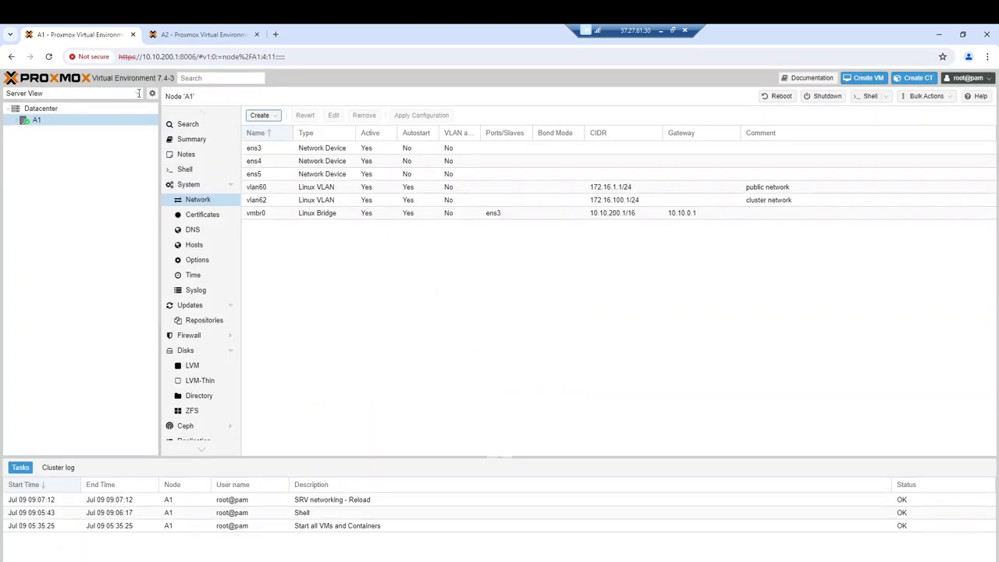
Show node A2's network interface list in the A2 tab
left_click(195, 35)
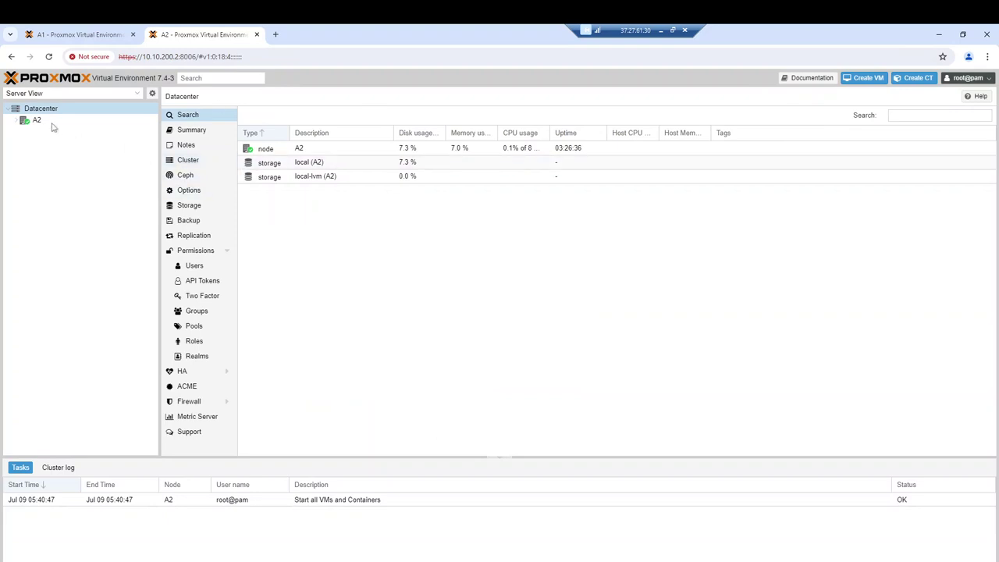
left_click(52, 123)
left_click(201, 199)
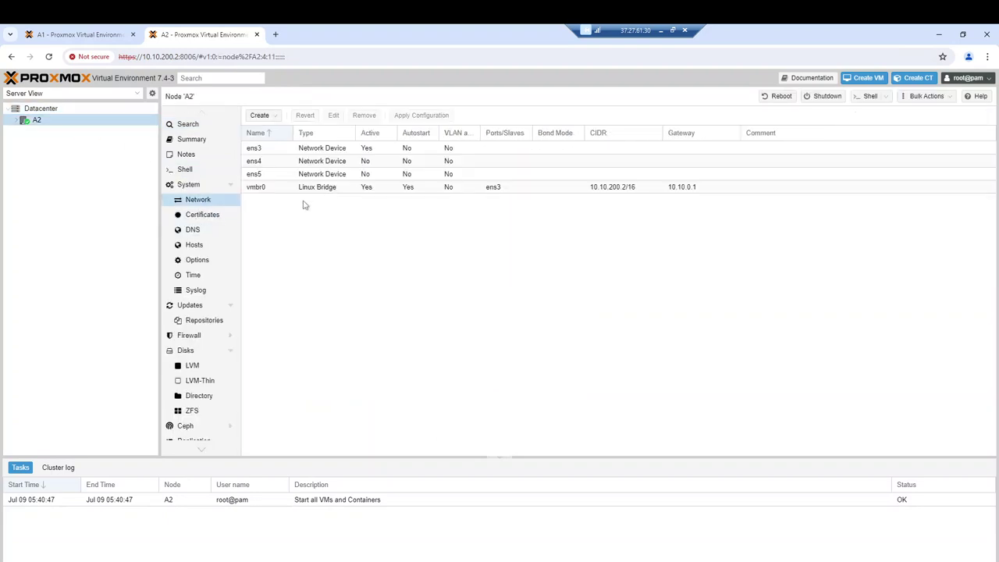
Create vlan60 on ens4 for A2 with comment 'public network' and IPv4 172.16.1.2/24
left_click(260, 116)
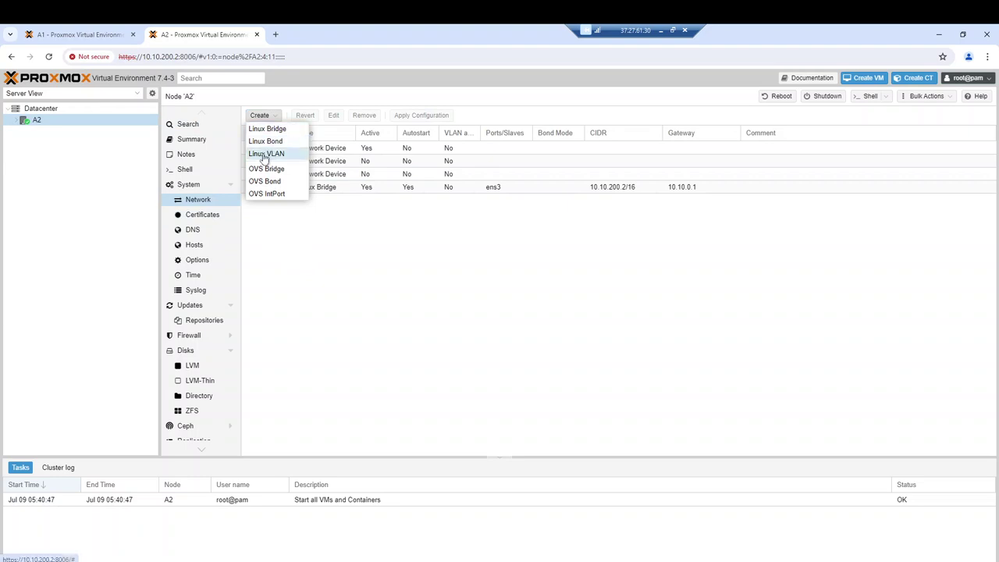
left_click(265, 154)
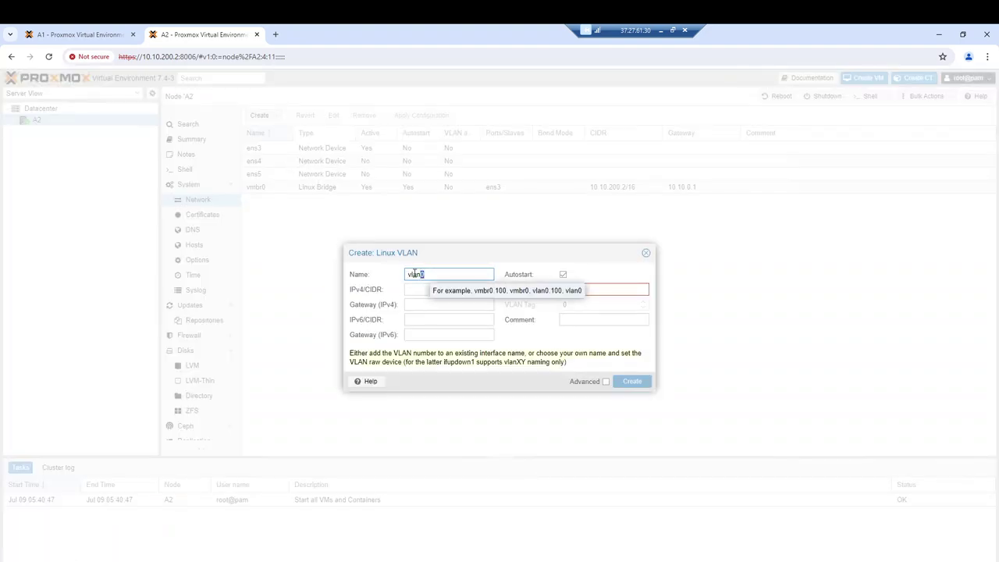
type("60")
left_click(623, 288)
type("ens4")
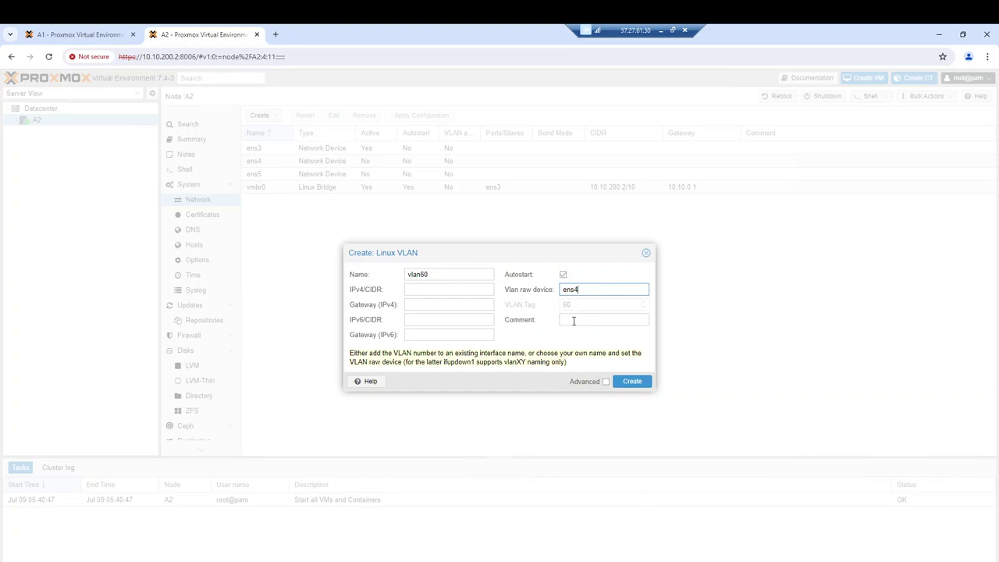
left_click(562, 318)
type("buc")
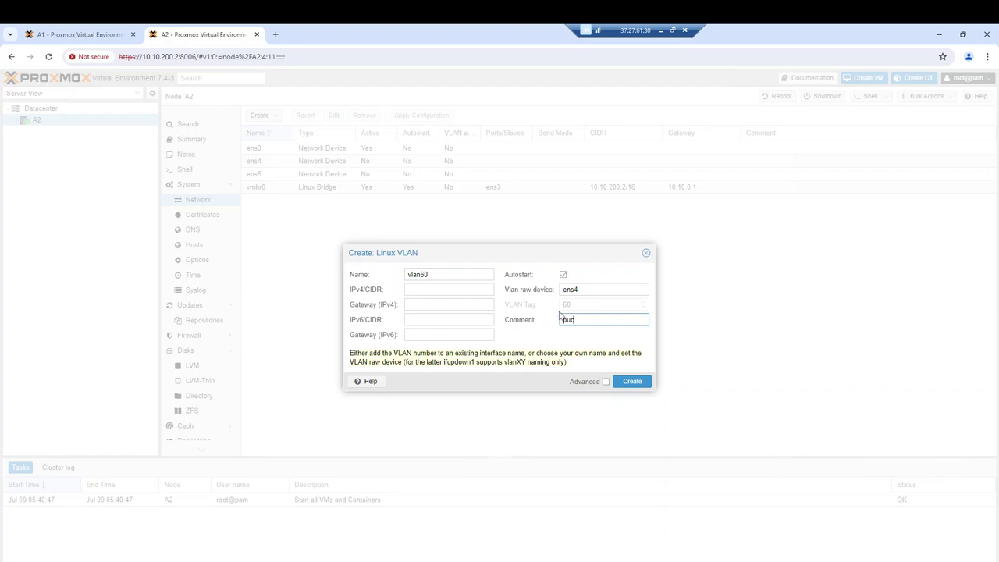
key("BackSpace")
type("blic network")
left_click(445, 291)
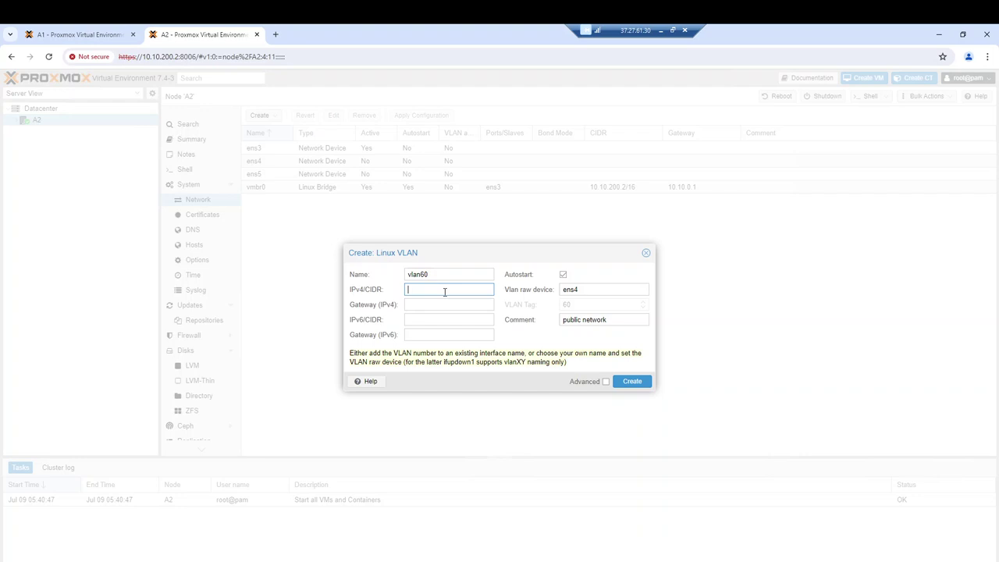
type("172")
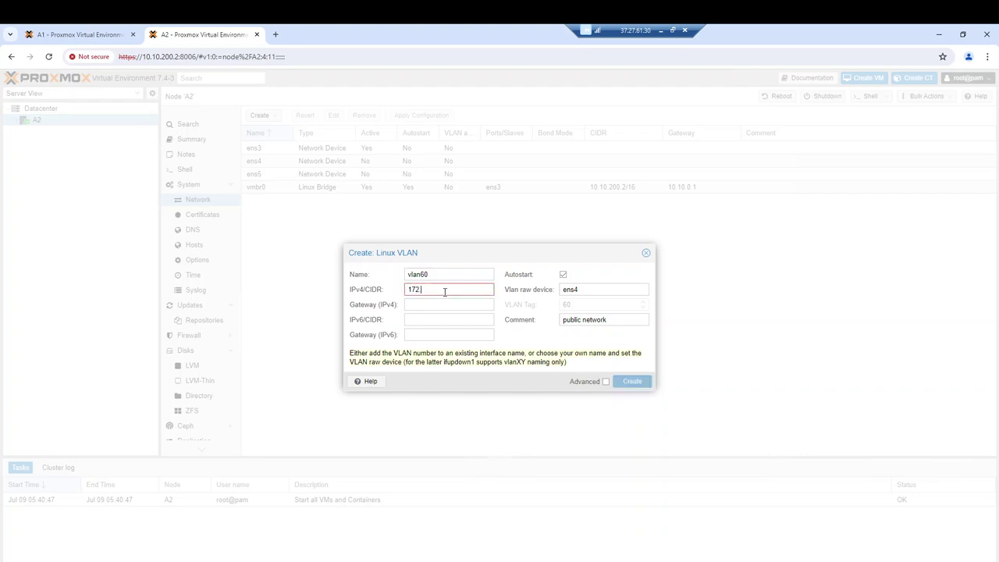
type(".16.1.2/24")
left_click(630, 383)
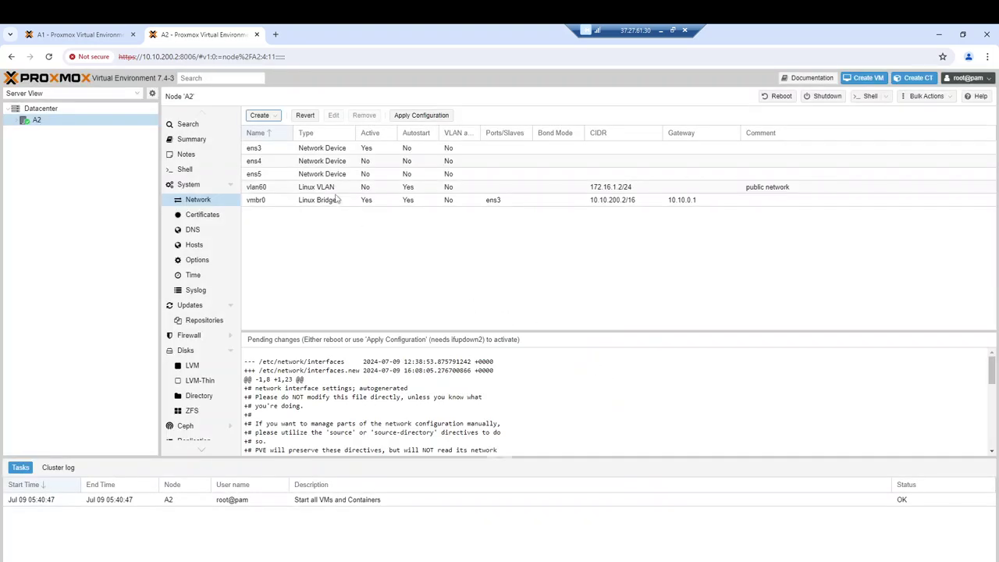
Fill a new A2 Linux VLAN form: vlan62, raw device ens5, comment 'cluster network', IPv4 172.16.100.2/24
left_click(262, 116)
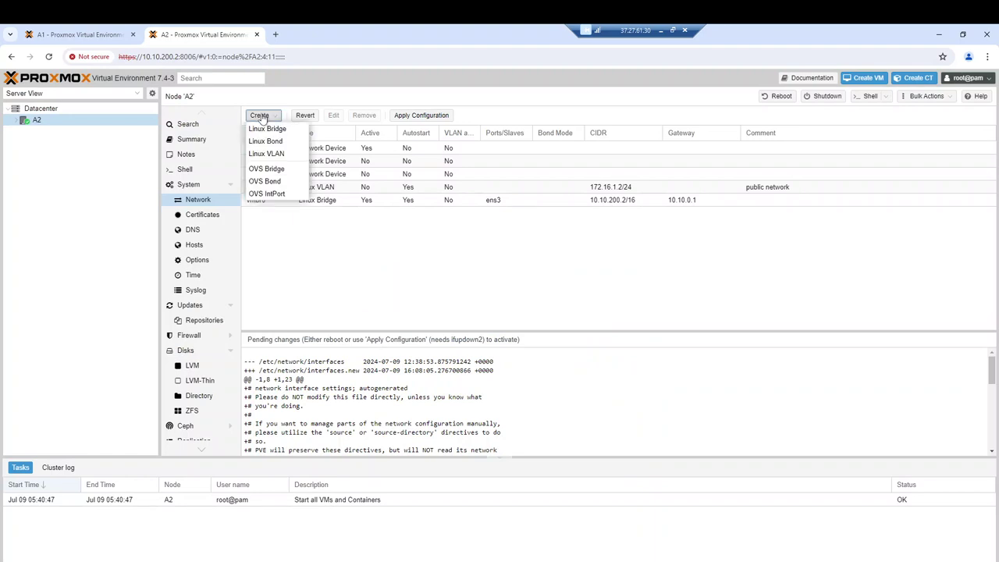
left_click(265, 154)
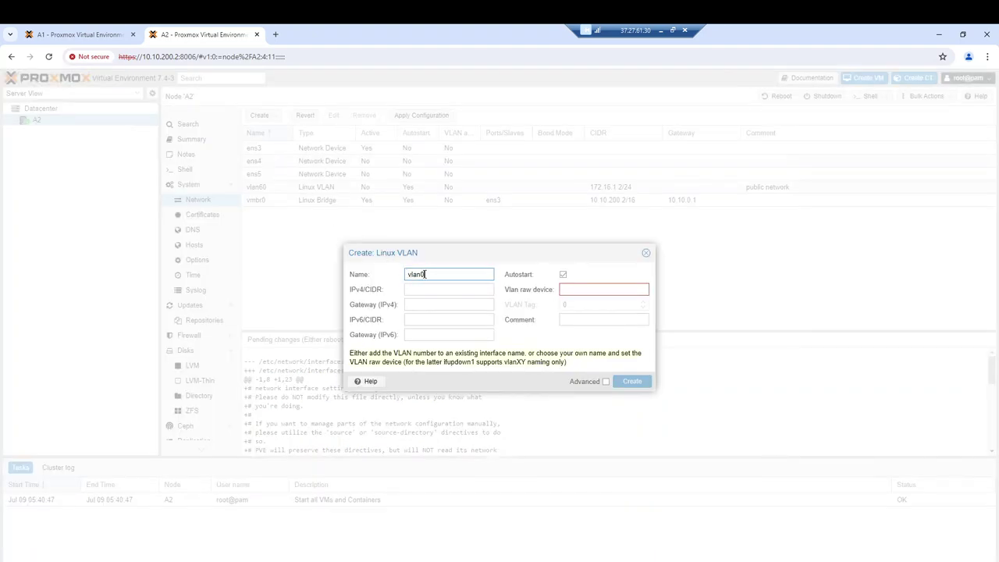
left_click_drag(423, 274, 417, 274)
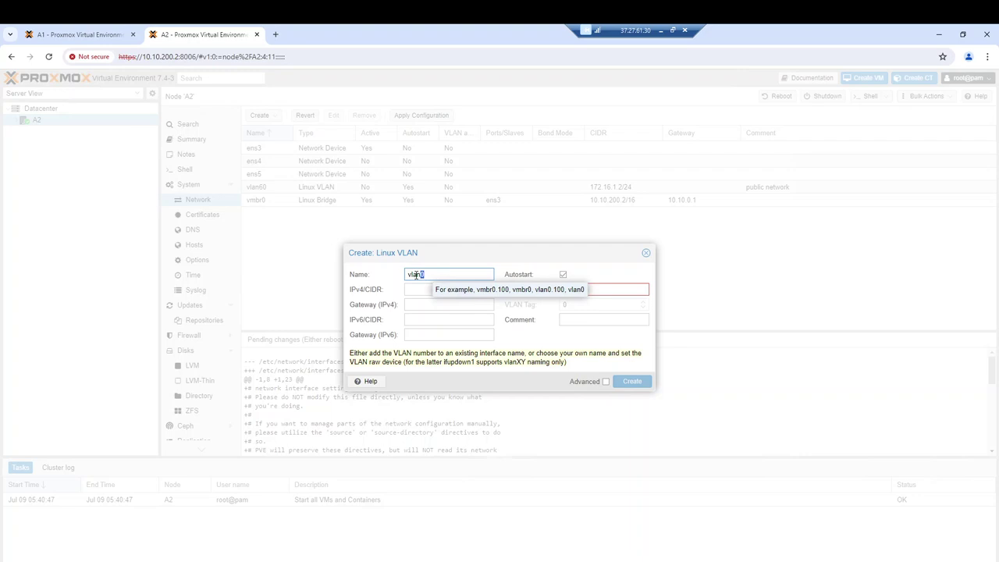
type("62")
left_click(432, 290)
left_click(585, 290)
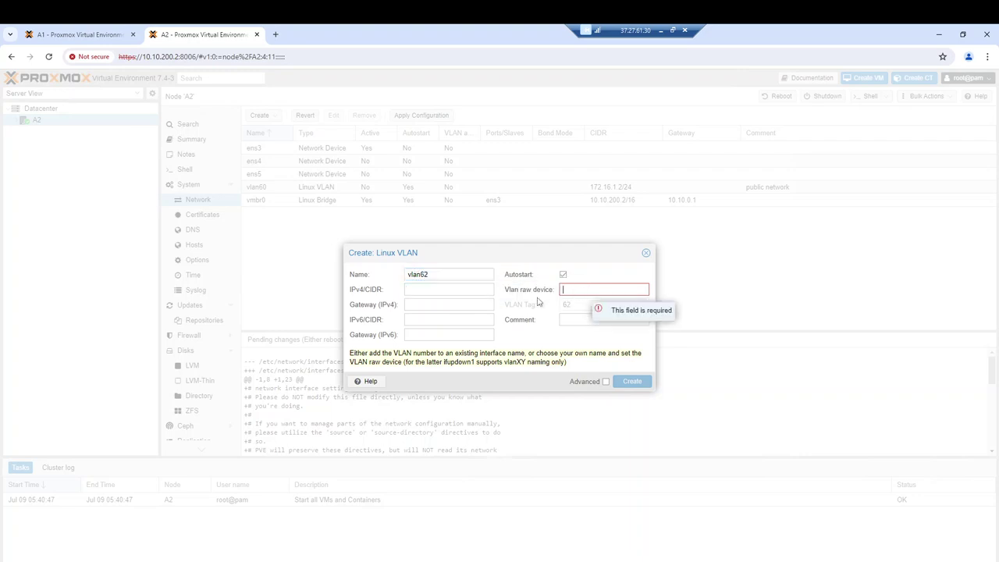
type("ens")
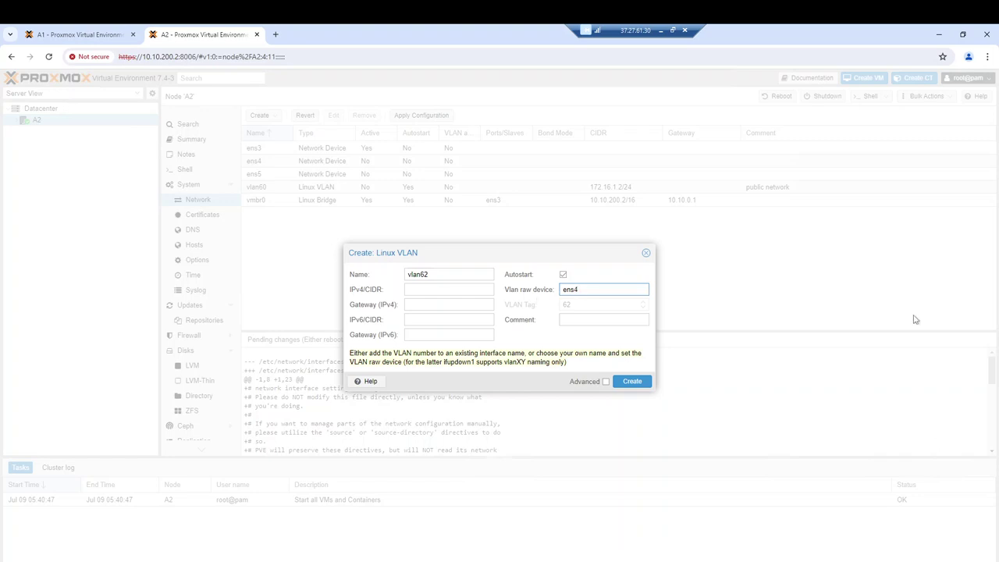
type("5")
left_click(574, 319)
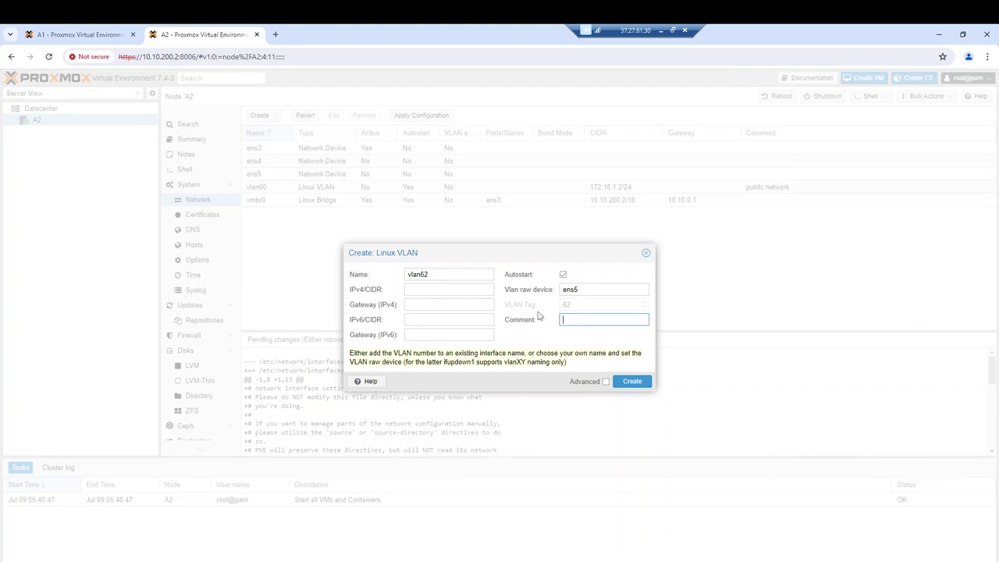
type("cluster network")
left_click(423, 290)
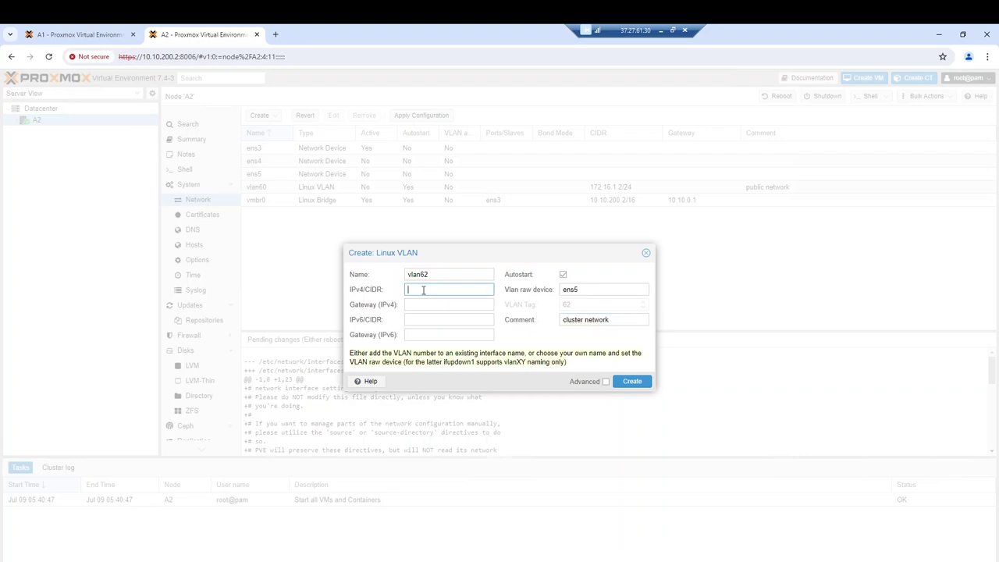
type("1")
type("78")
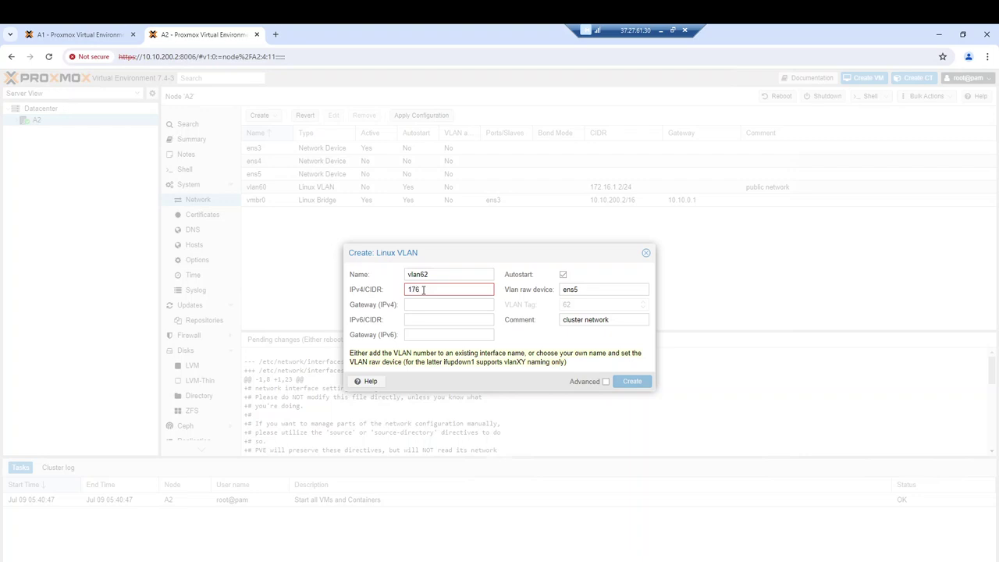
type(".16.100.2/24")
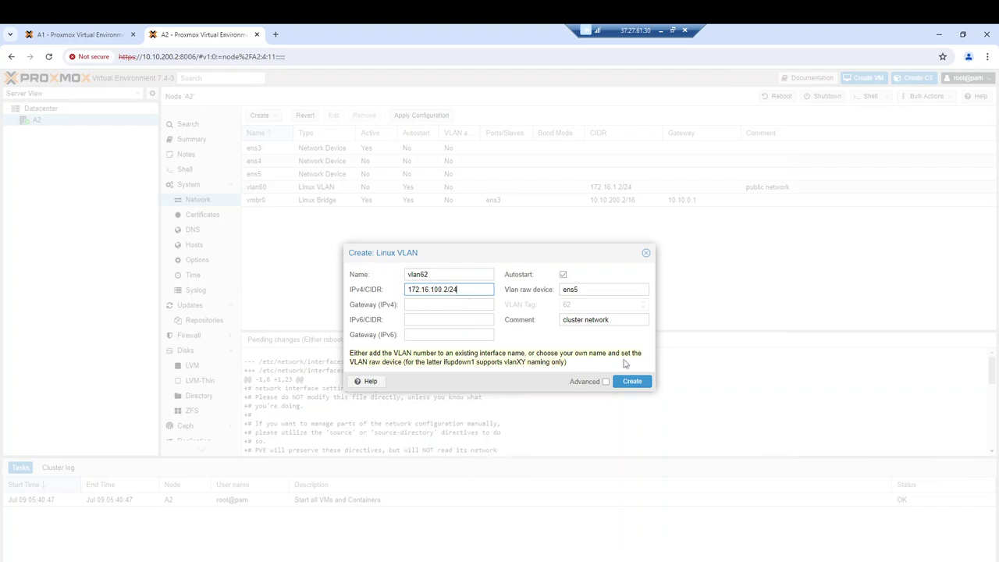
Create vlan62, apply A2's pending network changes, and copy the A2 server address
left_click(631, 382)
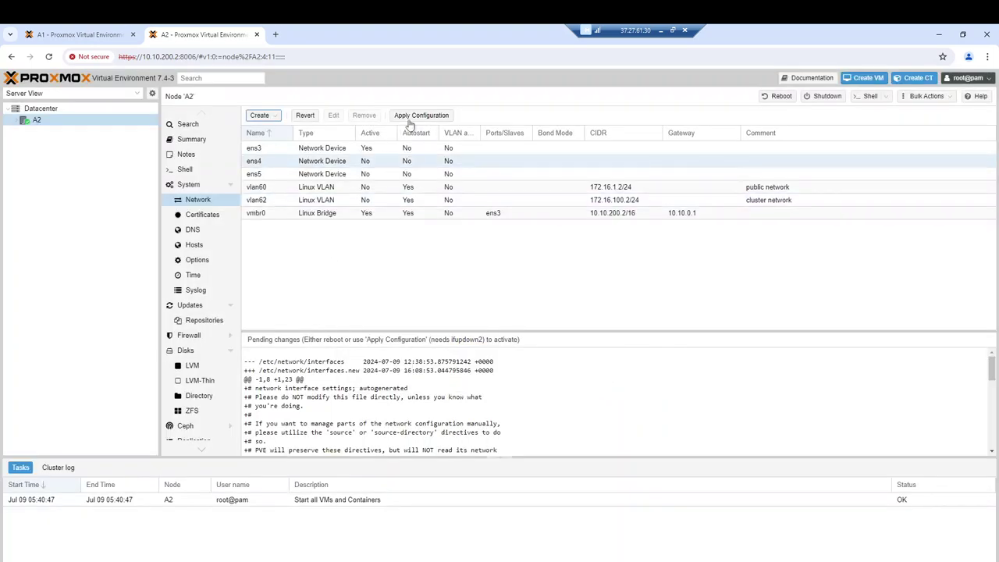
left_click(420, 117)
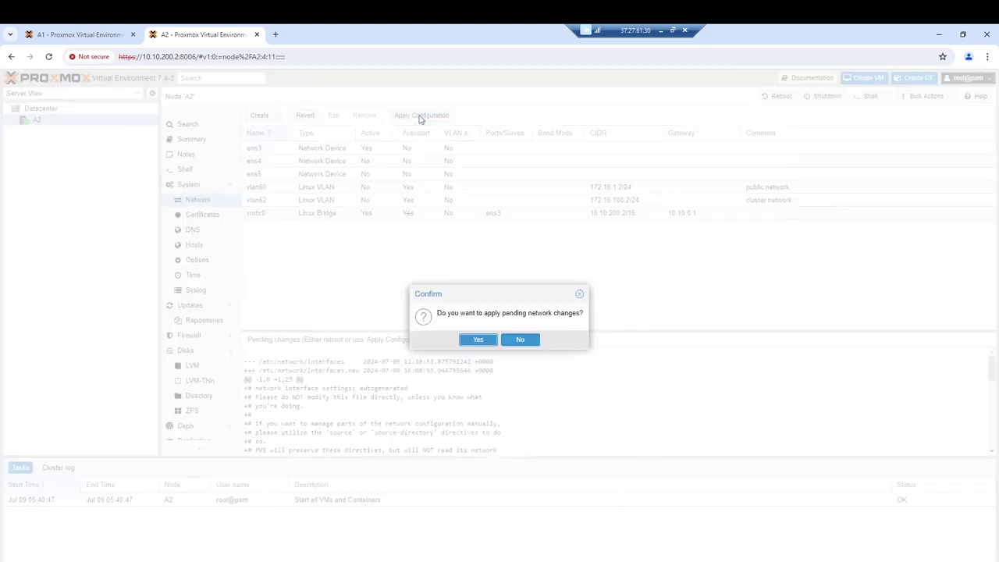
left_click(479, 340)
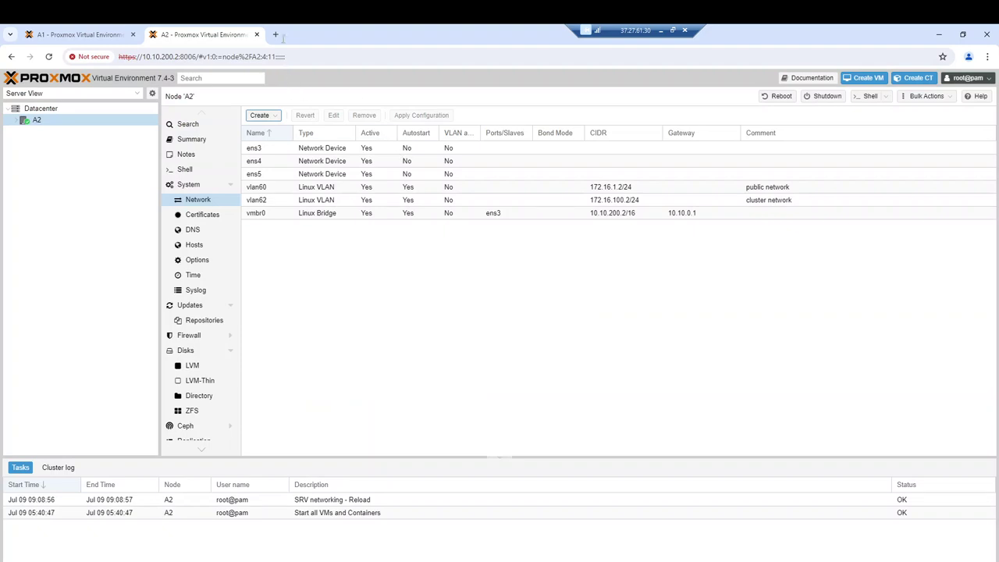
left_click_drag(200, 57, 117, 59)
key("ctrl+c")
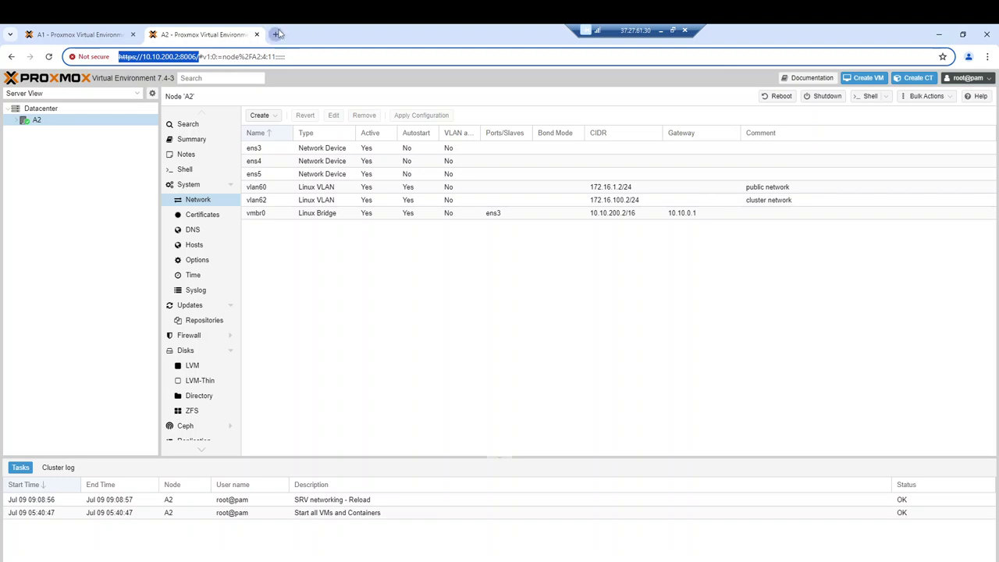
Load node A3 at 10.10.200.3:8006 in a new tab, bypassing the certificate warning
left_click(275, 35)
key("ctrl+v")
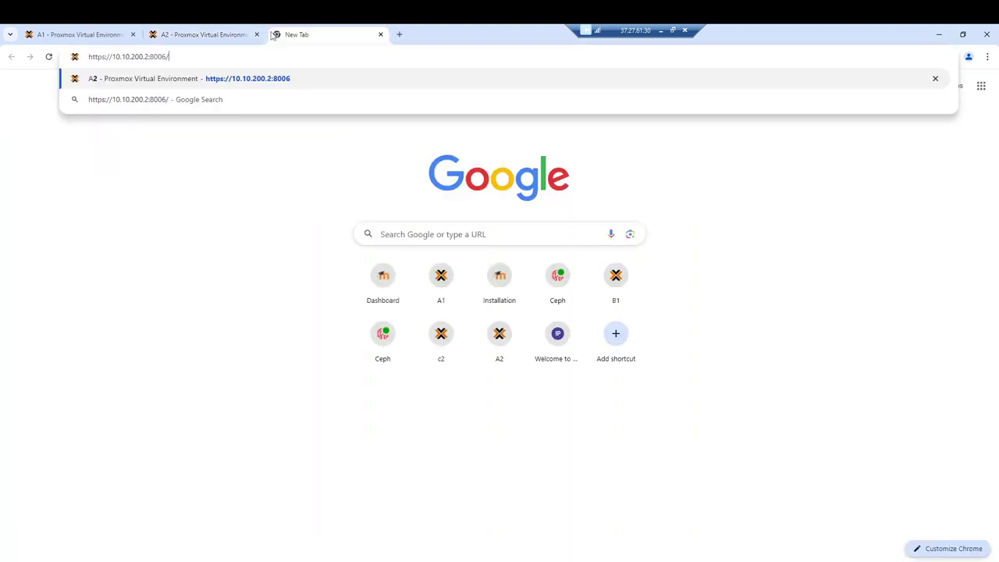
key("Left")
key("Left")
key("BackSpace")
type("3")
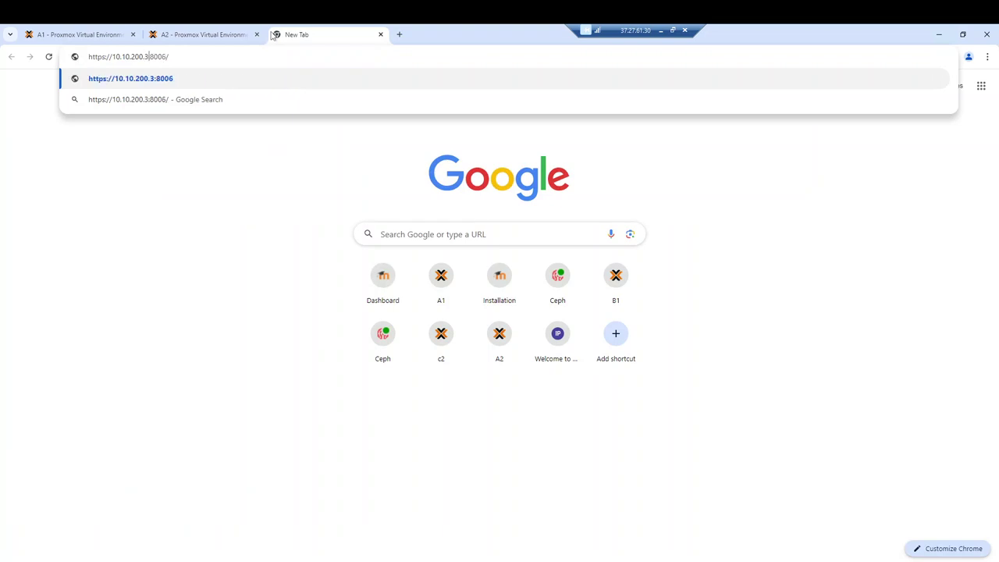
key("Return")
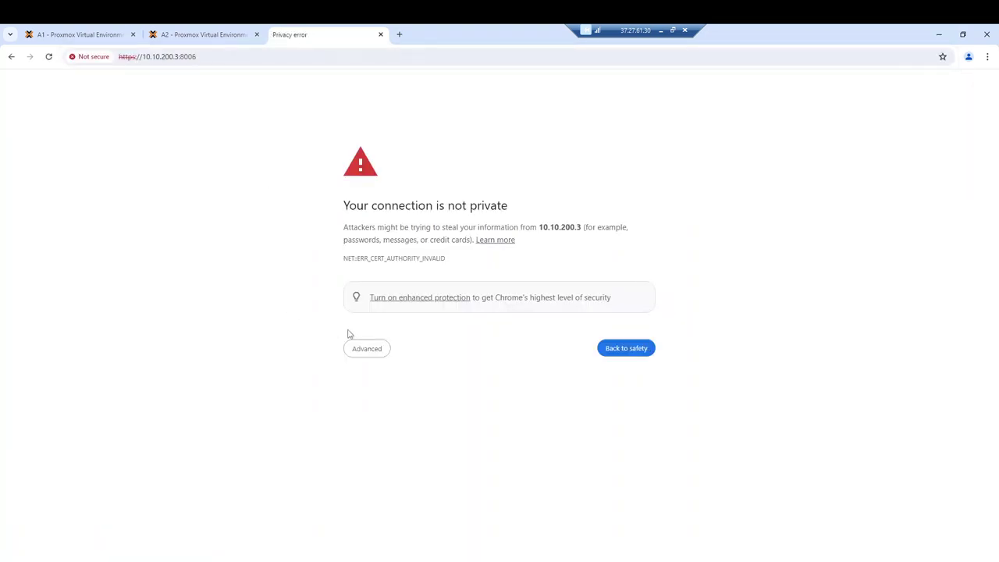
left_click(368, 349)
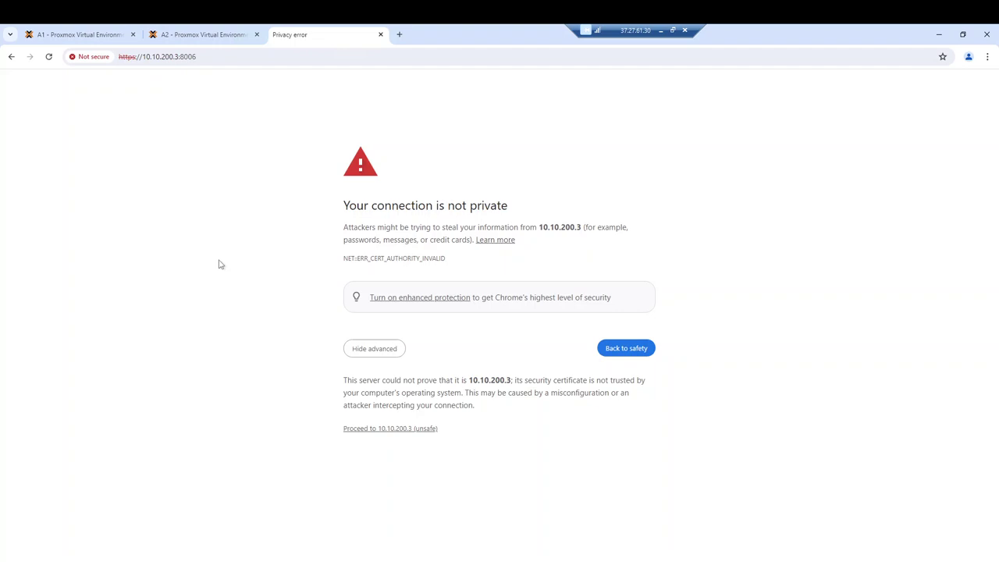
left_click(390, 430)
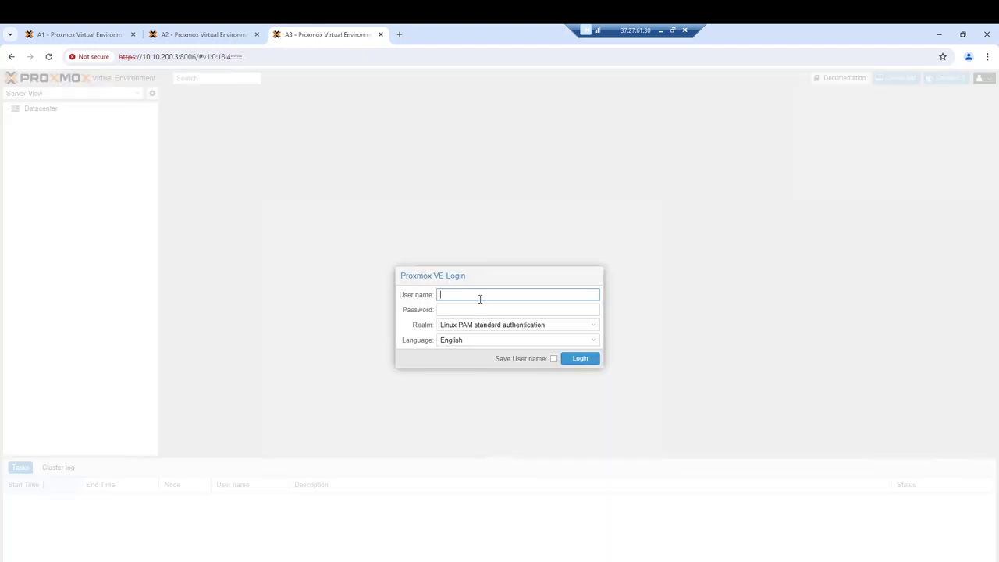
Log in to A3 as root with the account password and dismiss the subscription notice
type("root")
key("Tab")
type("•••••••")
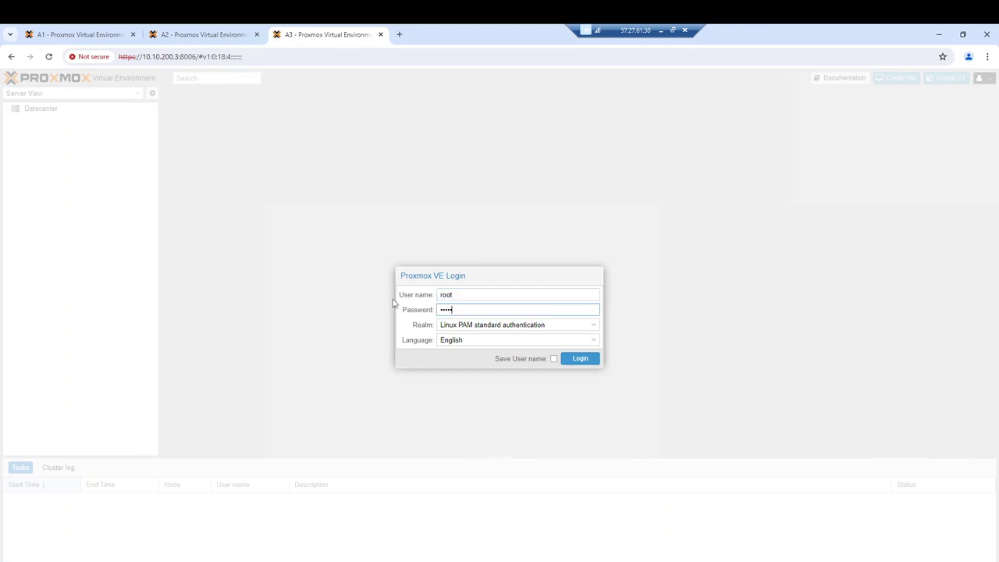
type("••")
left_click(581, 362)
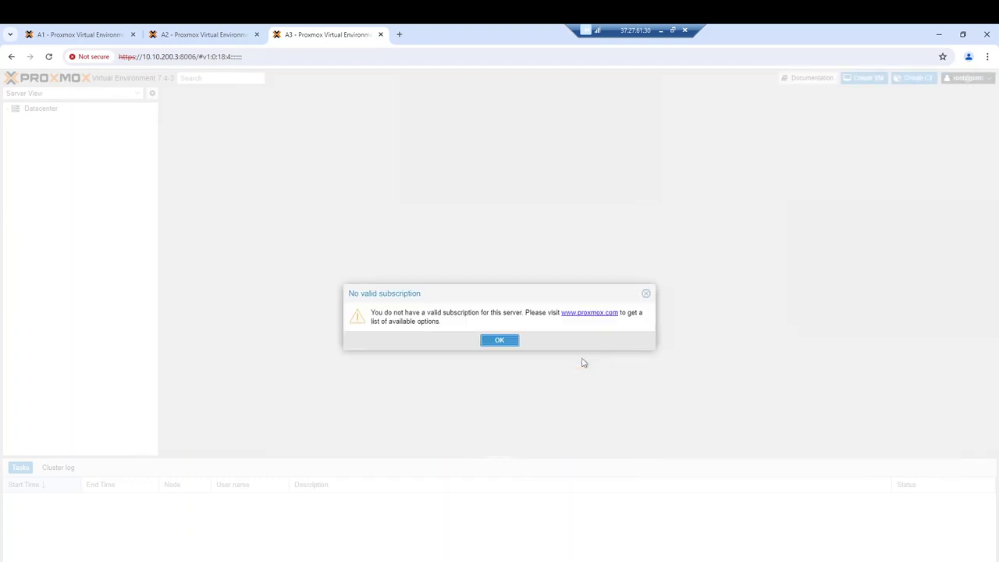
left_click(501, 343)
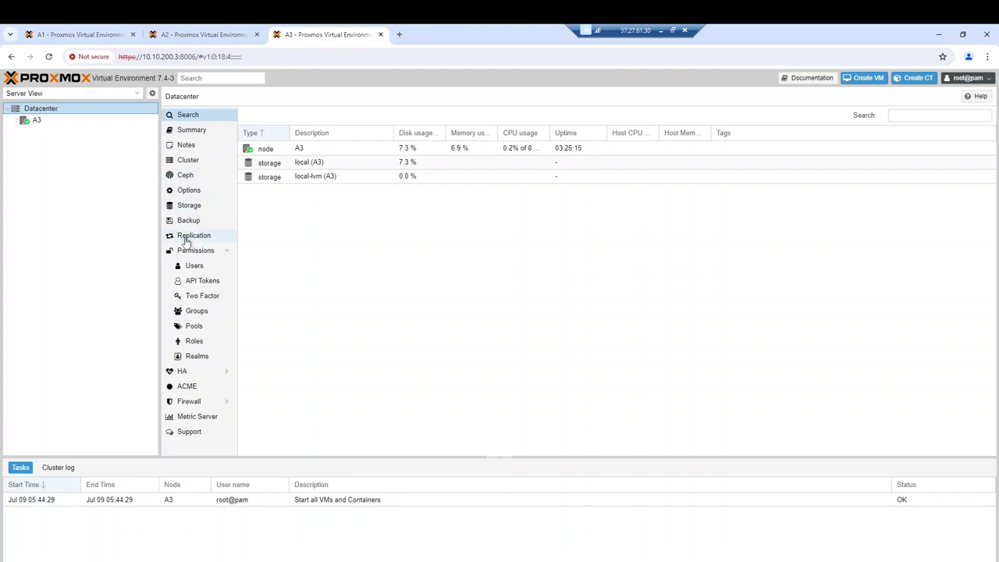
Show node A3's System > Network interface list
left_click(68, 122)
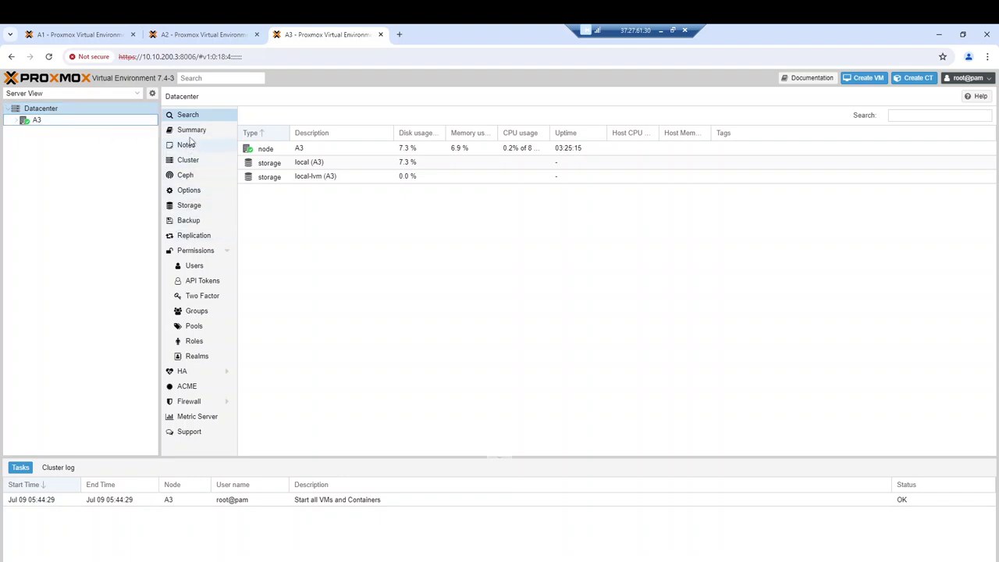
left_click(84, 122)
left_click(197, 201)
left_click(262, 117)
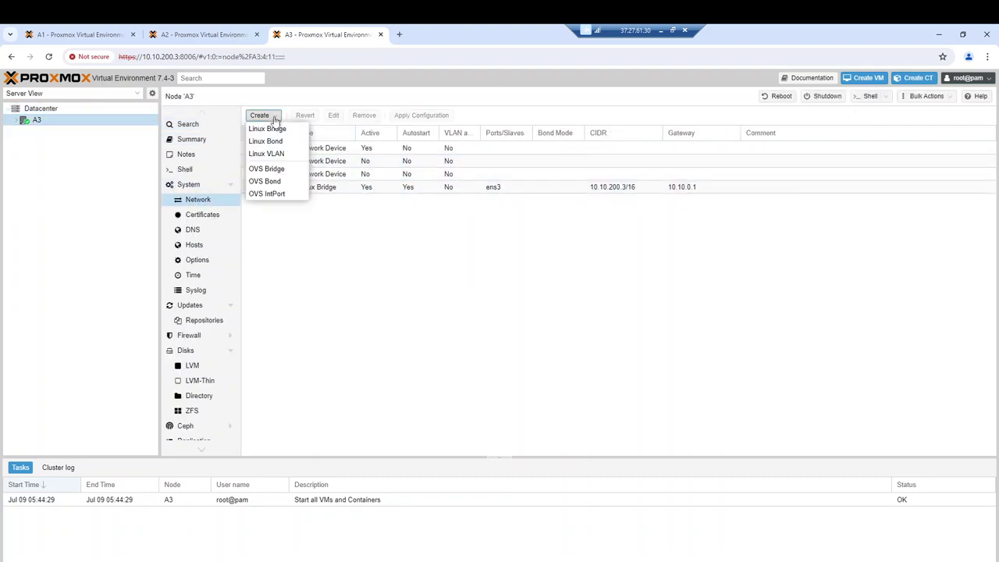
Create vlan60 on ens4 for A3 with comment 'public network' and IPv4 172.16.1.3/24
left_click(270, 153)
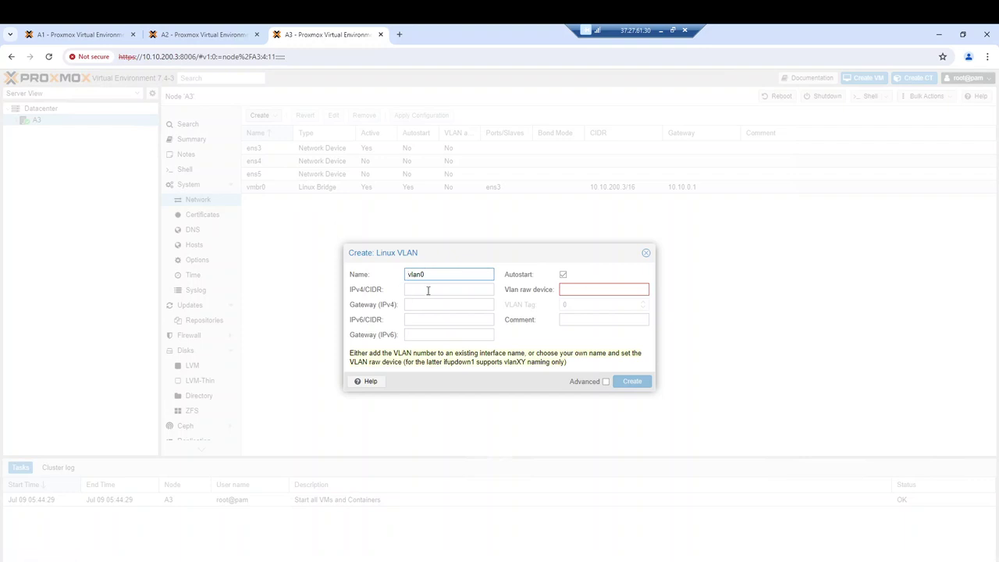
type("60")
left_click(609, 292)
type("ens4")
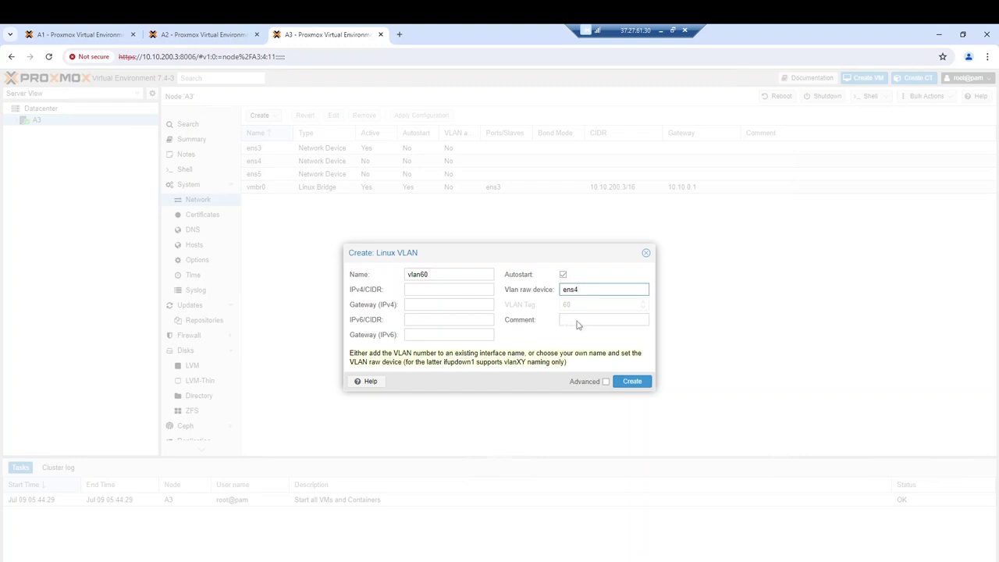
left_click(585, 319)
type("public network")
left_click(424, 292)
type("1")
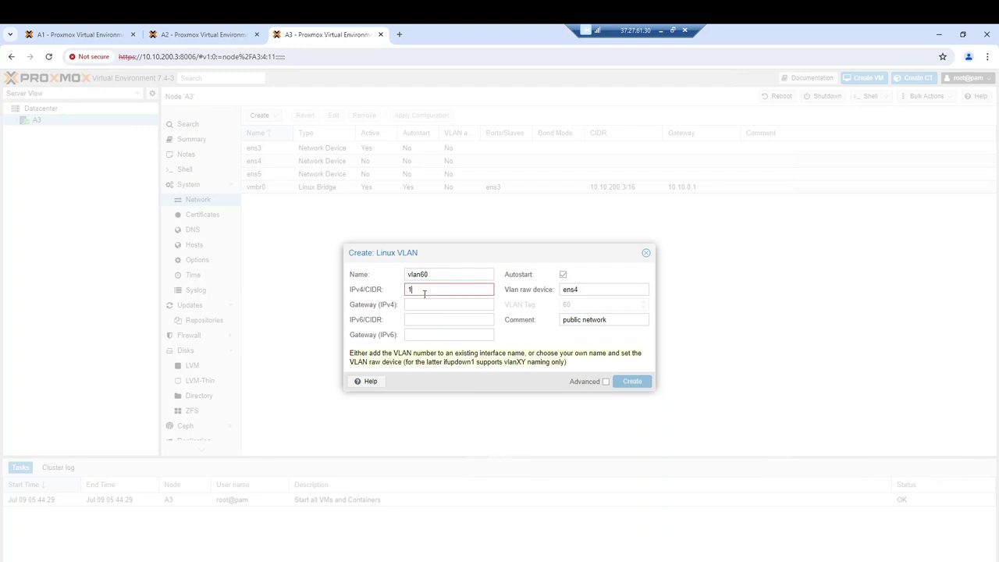
type("72.16.1")
type(".3/24")
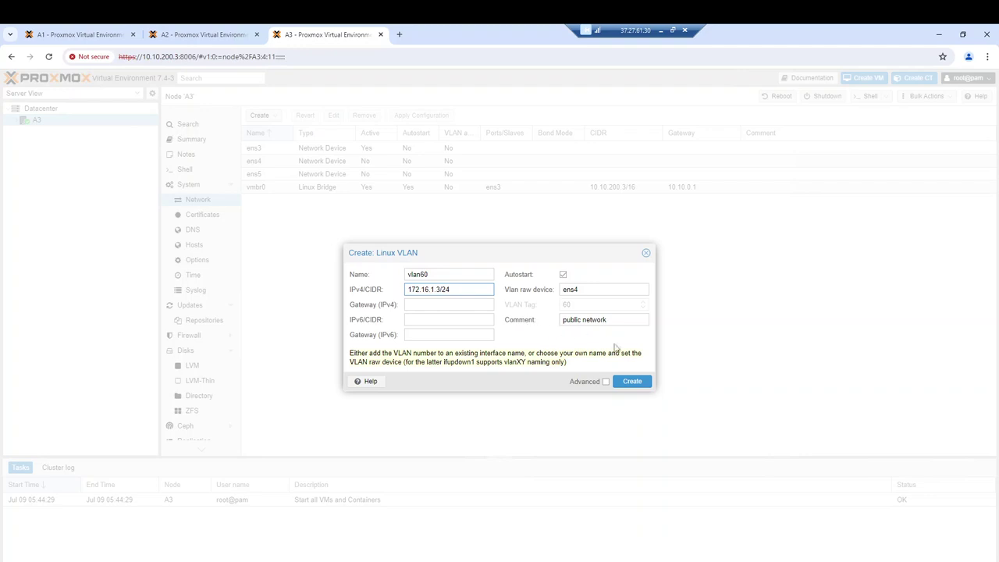
left_click(631, 382)
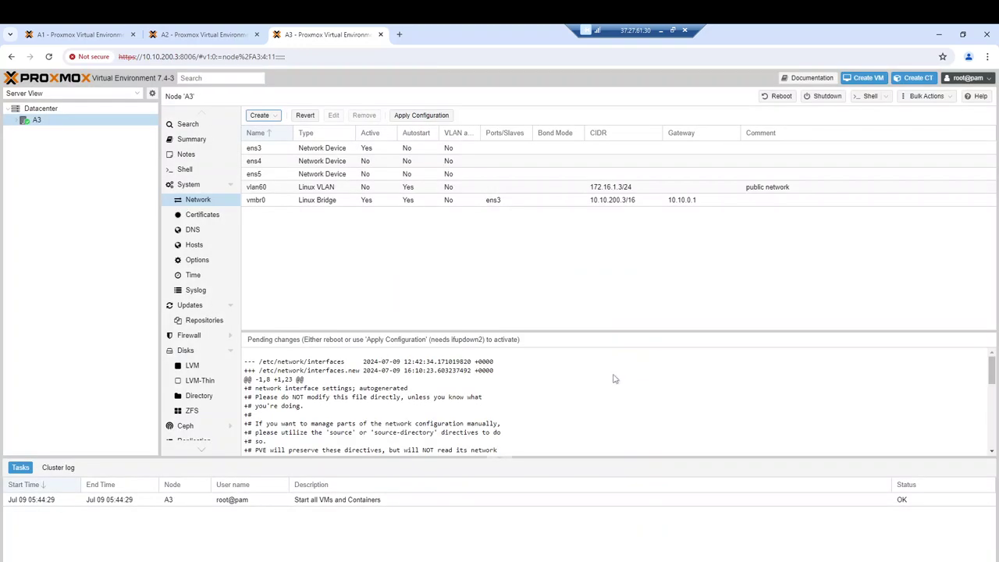
Start another A3 Linux VLAN named vlan62 on raw device ens5
left_click(280, 115)
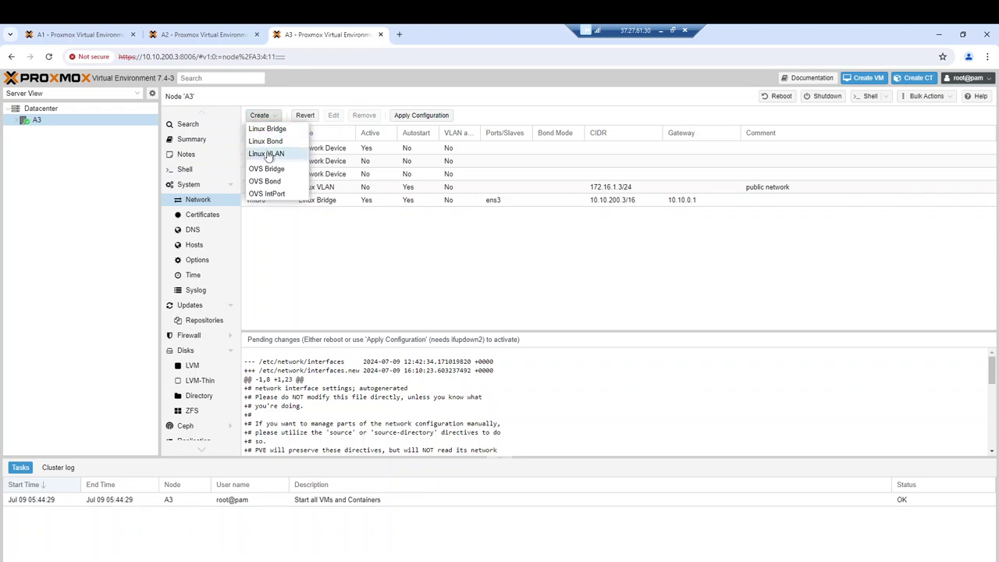
left_click(269, 153)
left_click_drag(431, 273, 421, 275)
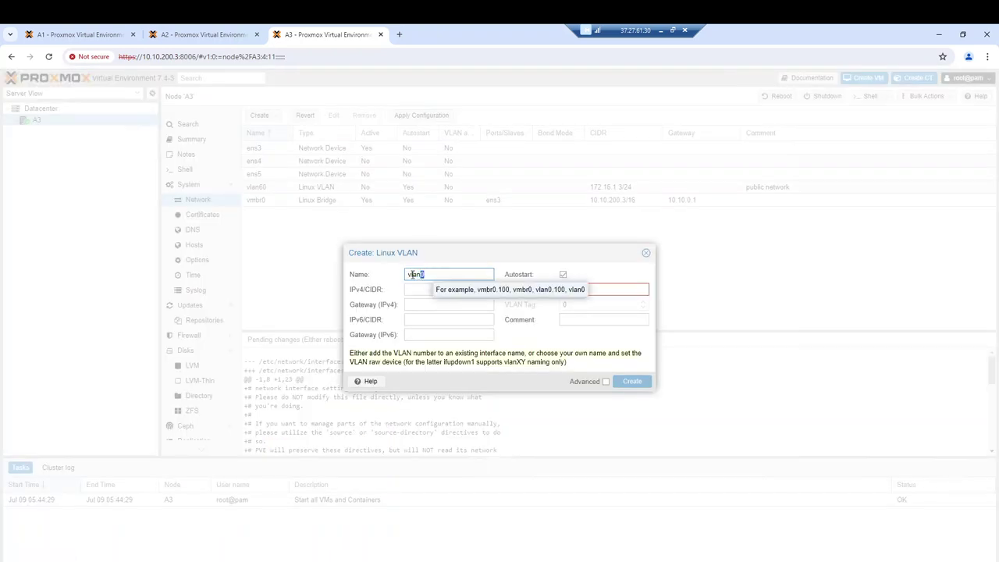
type("62")
left_click(616, 284)
type("en")
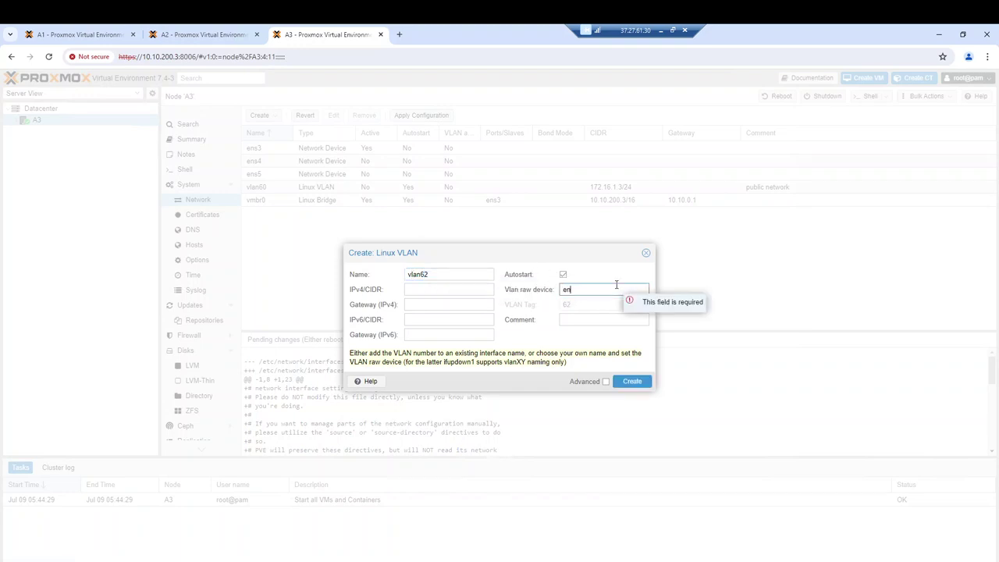
type("s5")
Give vlan62 comment 'cluster network' and IPv4 172.16.100.3/24, with Advanced shown, and create it
left_click(587, 320)
type("cluster netw")
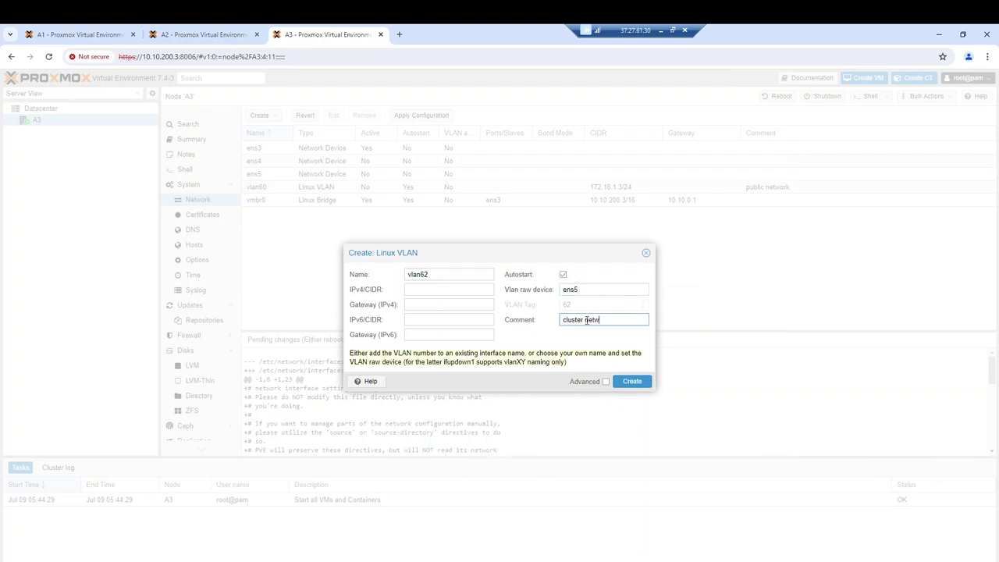
type("ork")
left_click(440, 290)
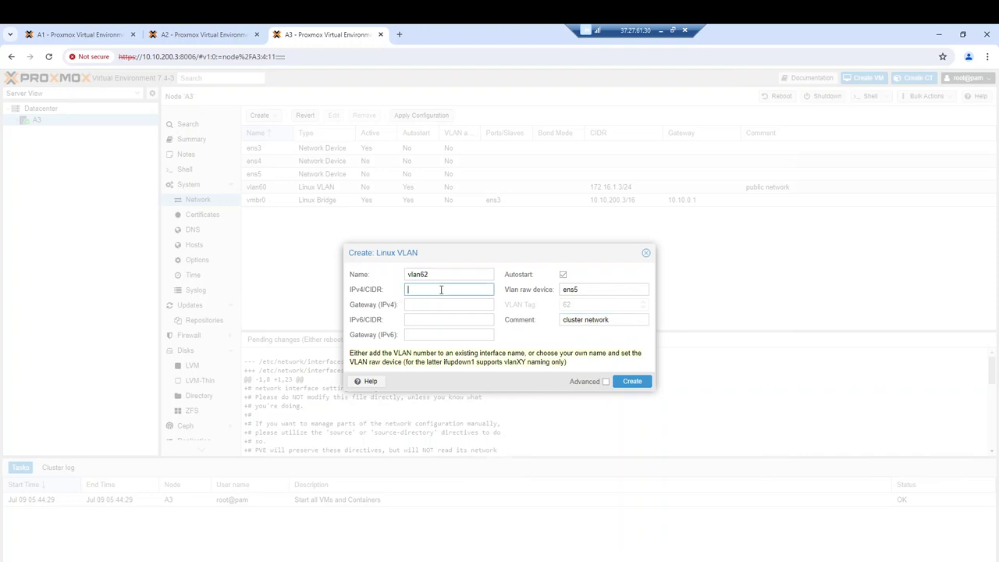
type("172.")
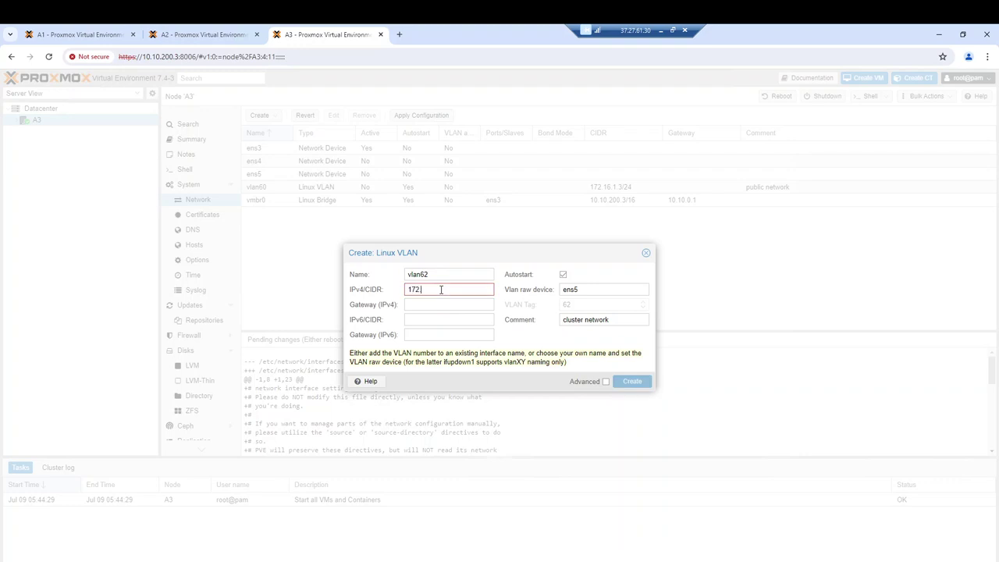
type("168")
type("6")
type(".100")
type(".3/24")
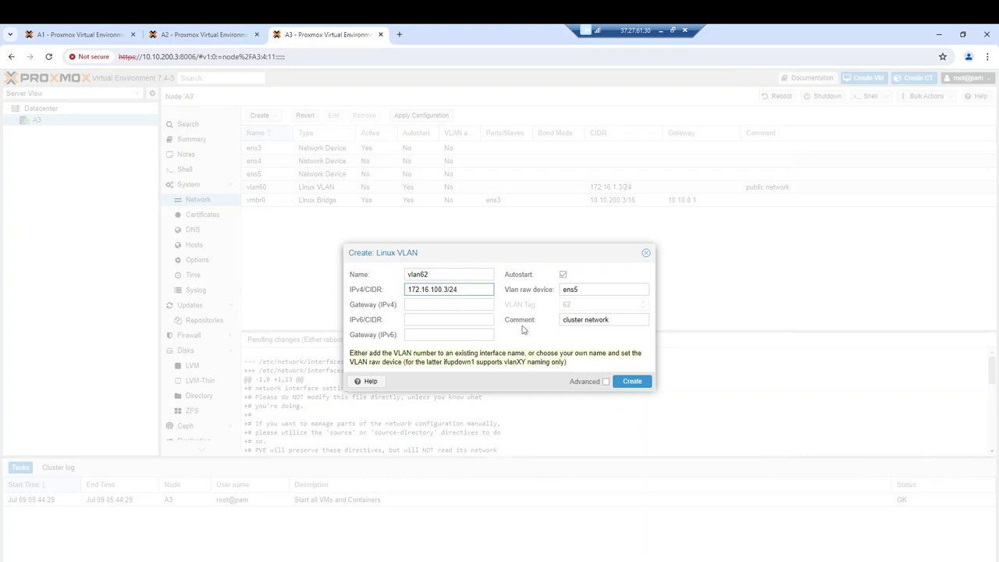
left_click(604, 381)
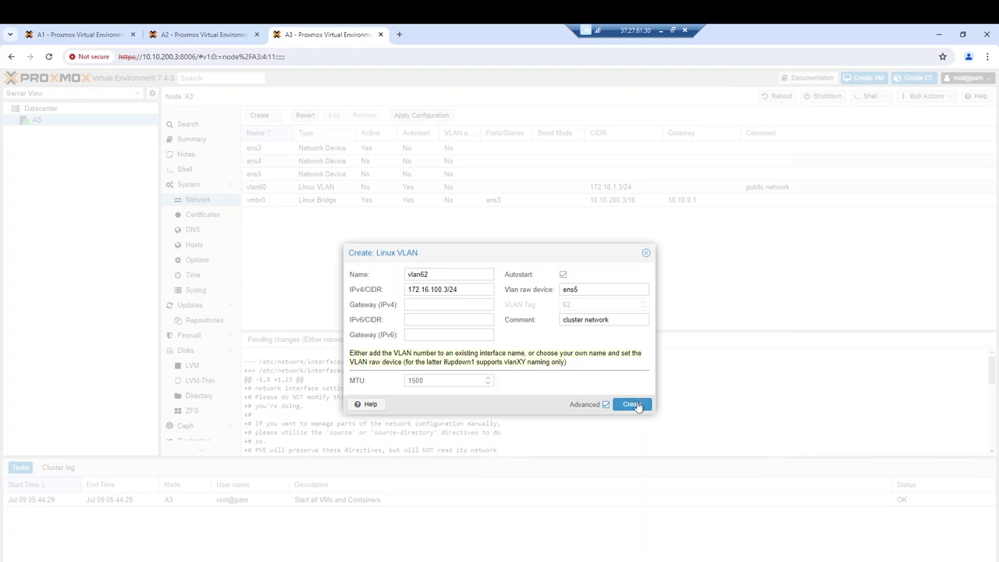
left_click(636, 405)
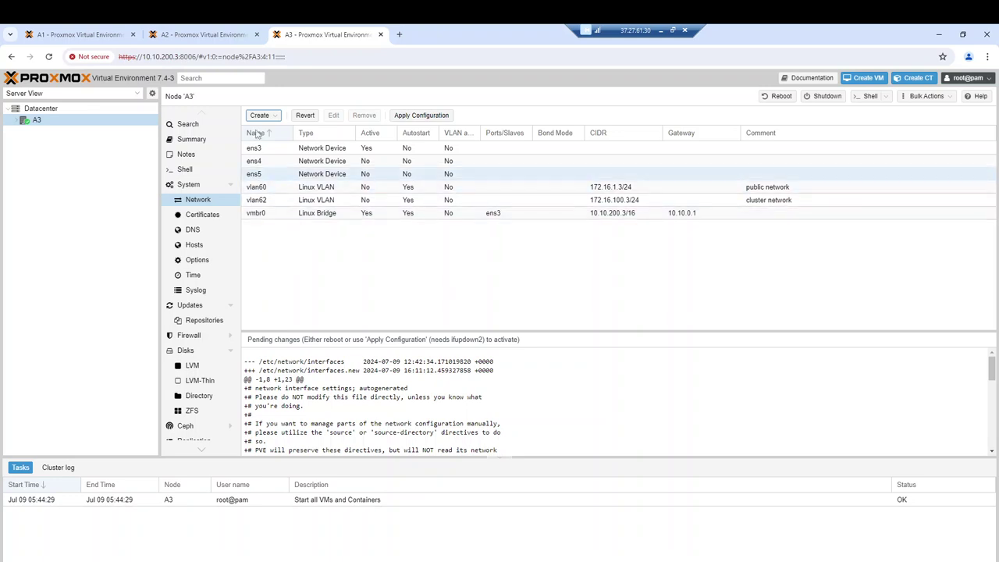
Apply and confirm node A3's pending vlan60 and vlan62 network changes
left_click(419, 118)
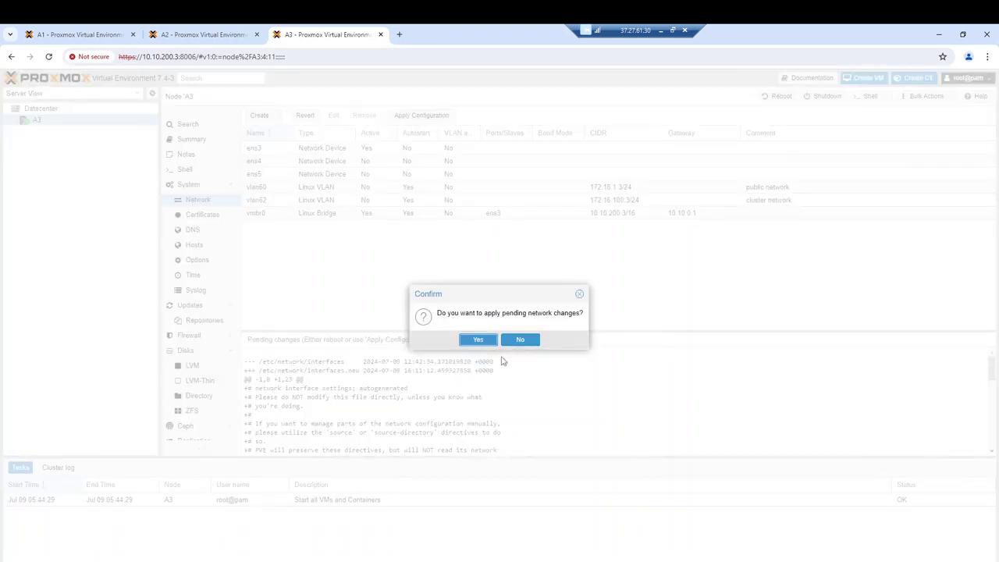
left_click(481, 341)
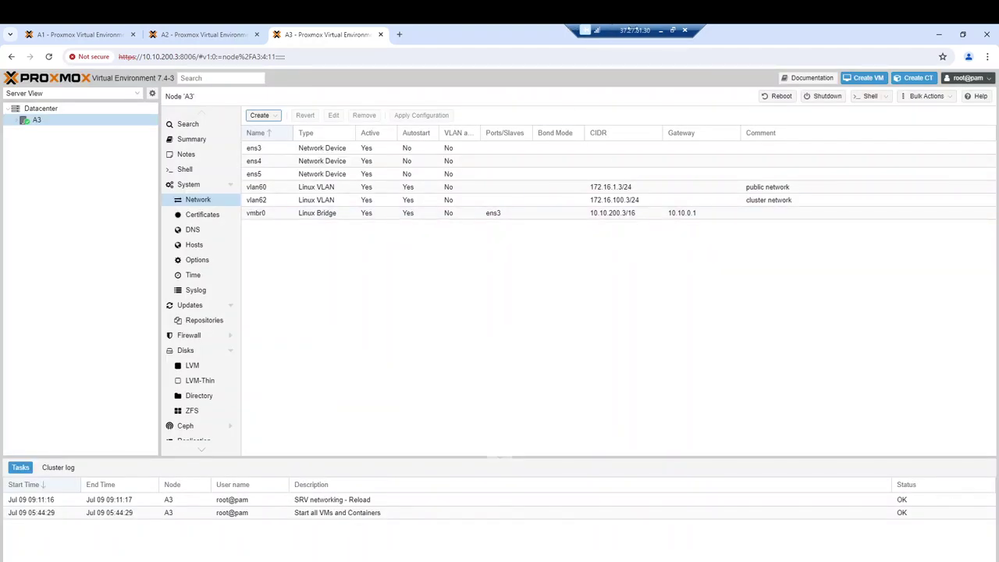
Load node B1 at 10.10.200.4:8006 in a new tab and reveal the certificate warning details
left_click(399, 35)
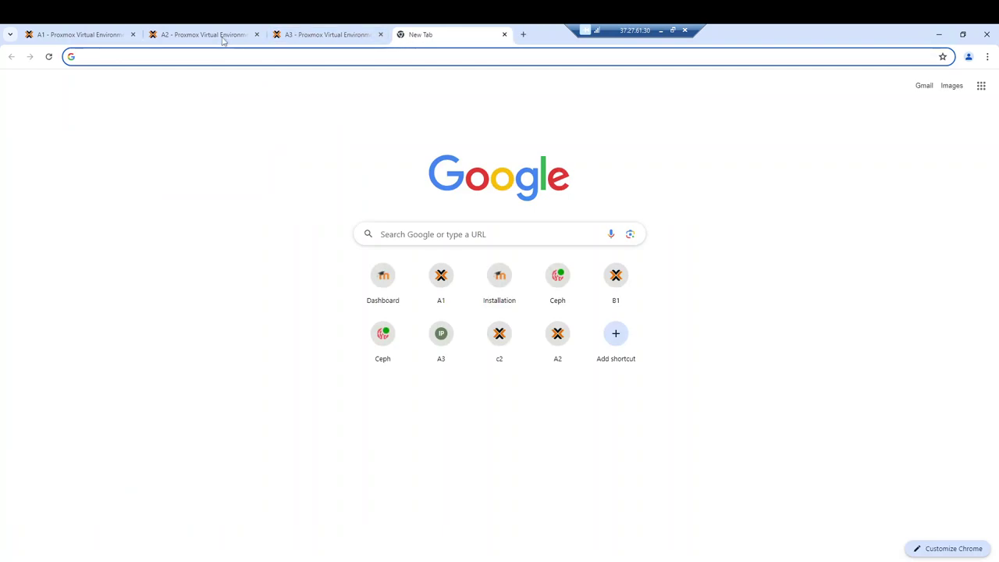
type("https://10.10.200.2:8006/")
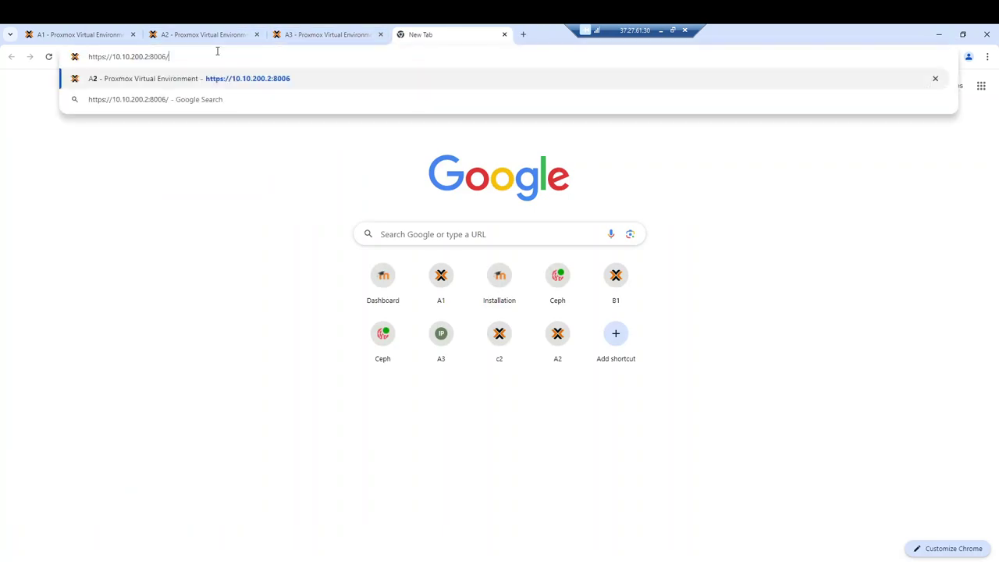
left_click_drag(144, 56, 148, 56)
type("4")
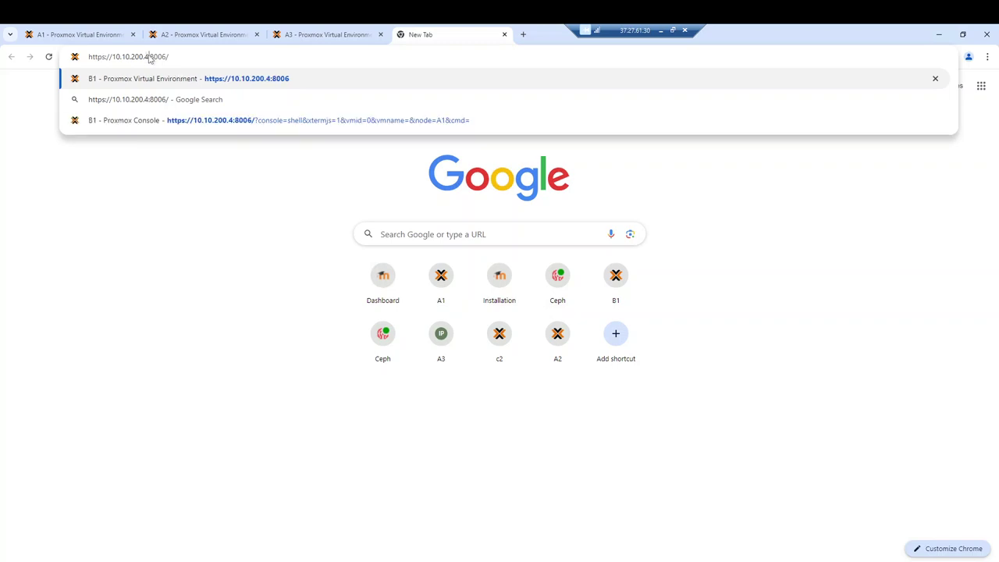
key("Return")
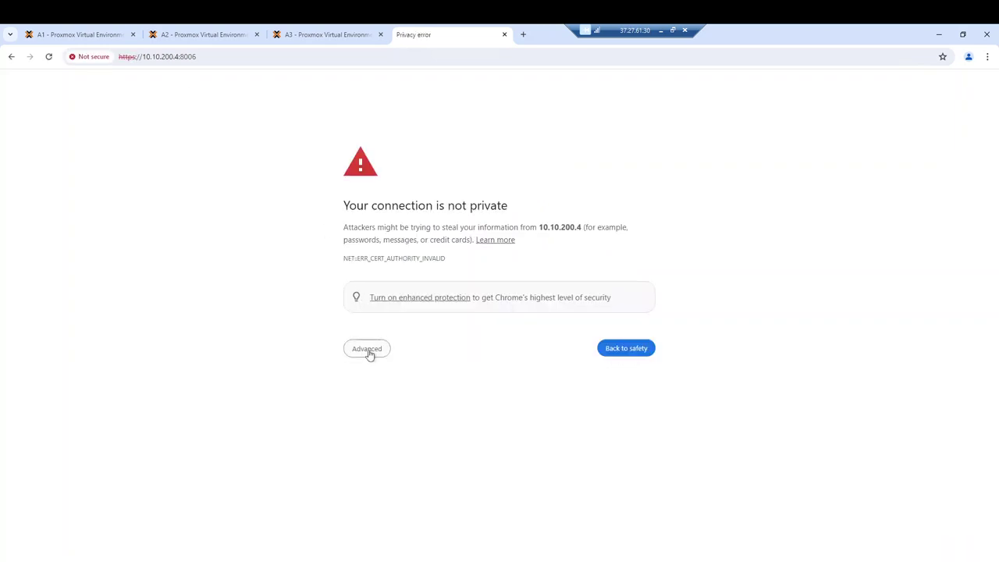
left_click(367, 349)
Proceed past the warning, log in as root, and show node B1's System > Network list
left_click(382, 429)
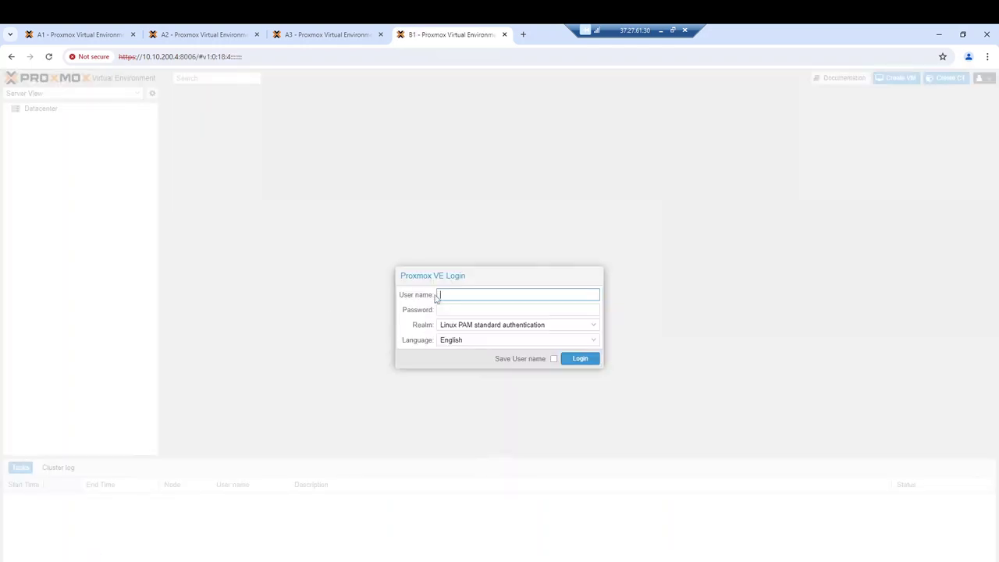
type("root")
key("Tab")
type("•••••••")
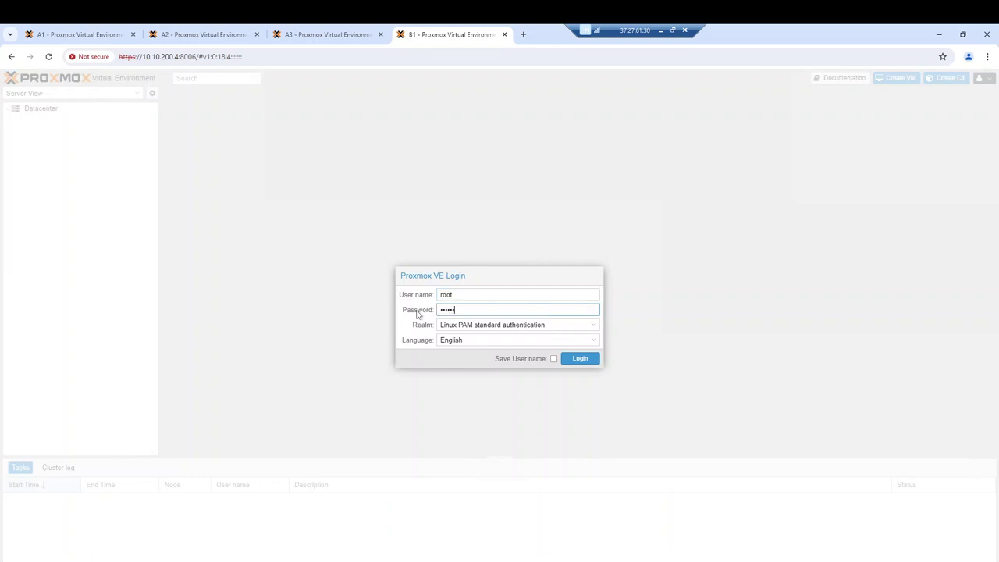
type("••")
key("Return")
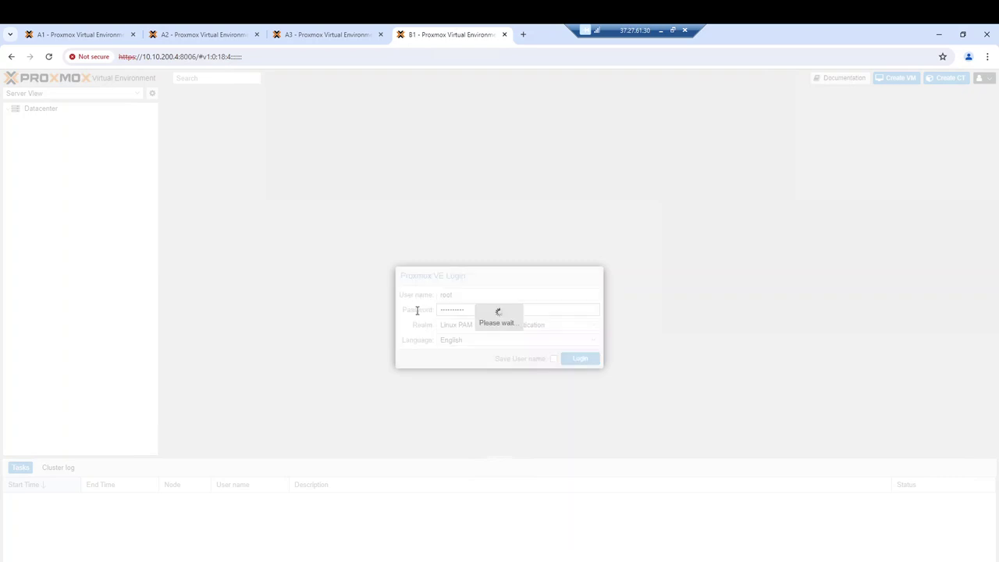
left_click(501, 341)
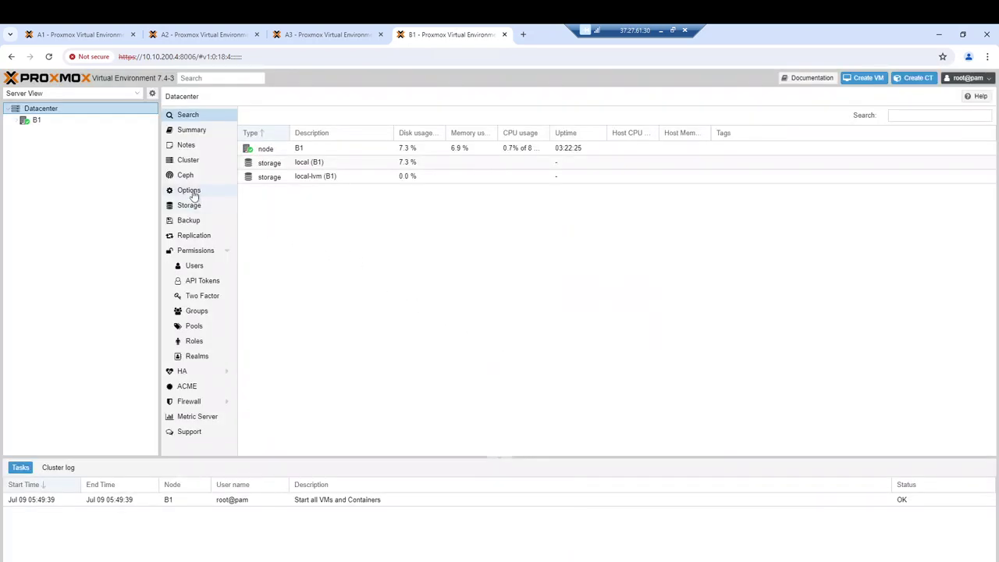
left_click(41, 120)
left_click(199, 200)
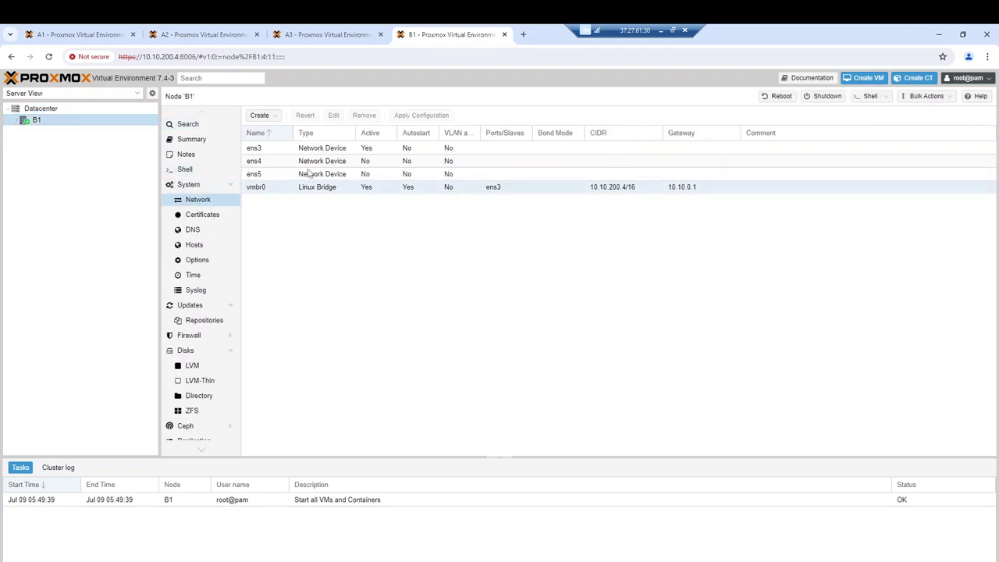
Create Linux VLAN vlan60 on ens4 with 172.16.1.4/24 and comment 'public network'
left_click(262, 116)
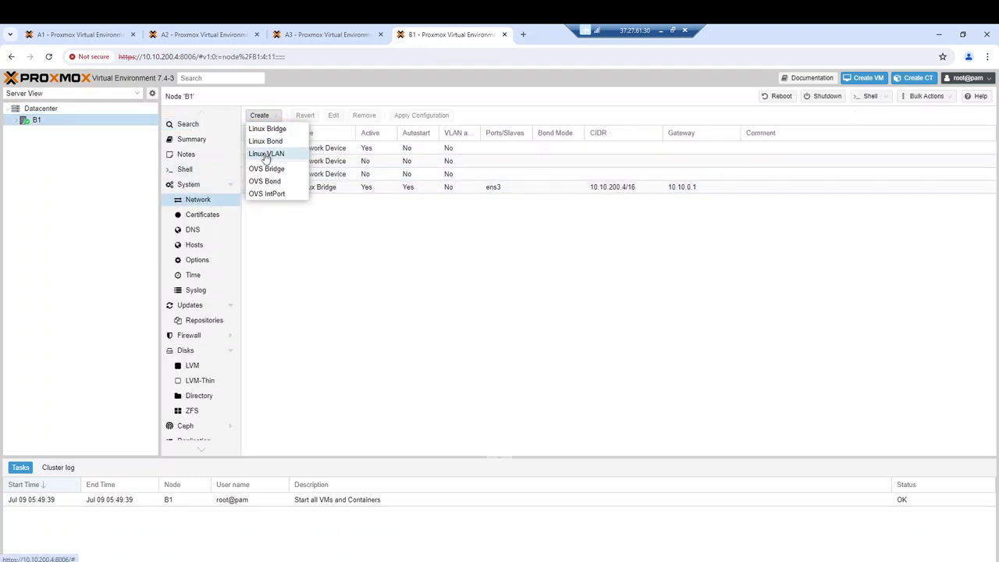
left_click(267, 153)
left_click_drag(434, 275, 422, 275)
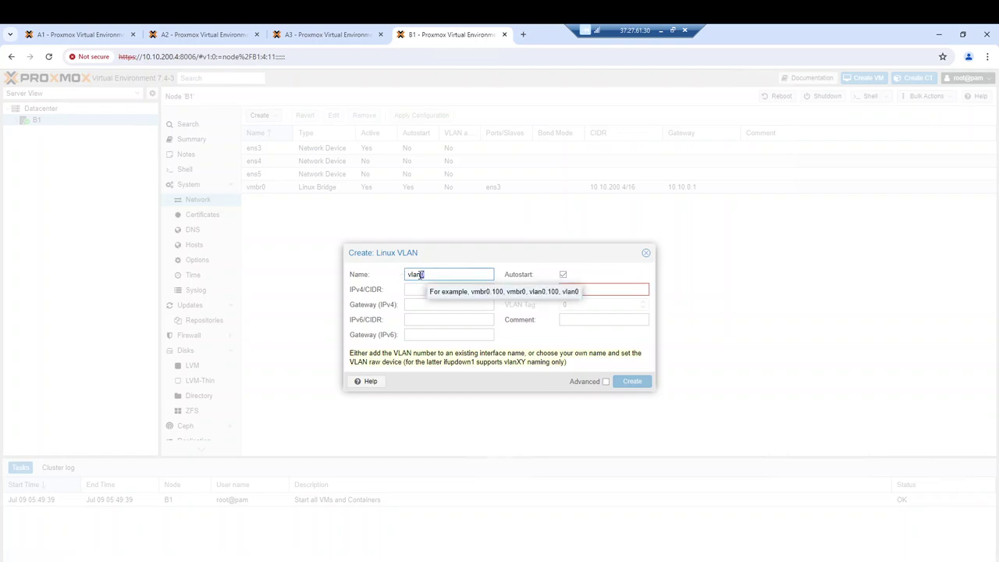
type("60")
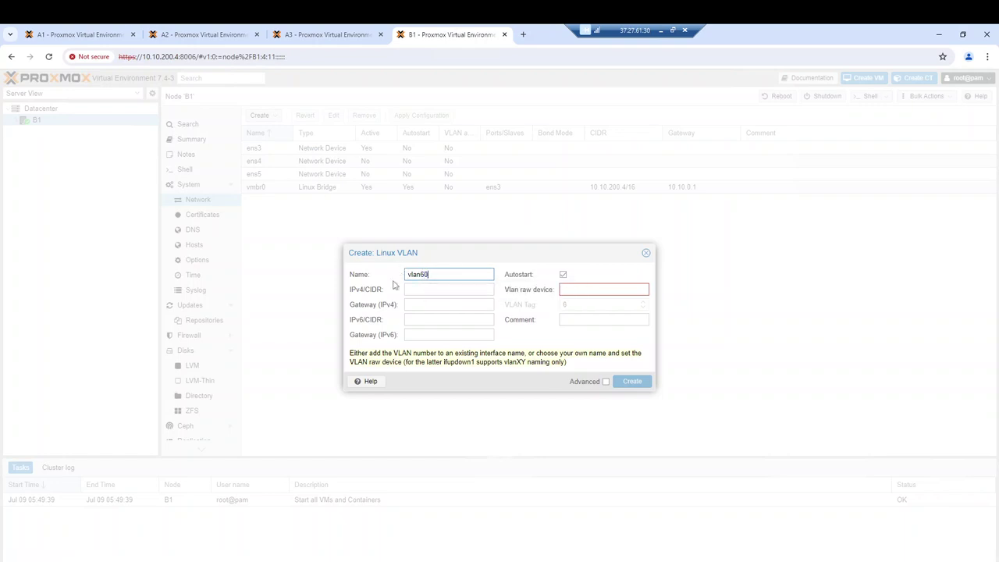
left_click(585, 290)
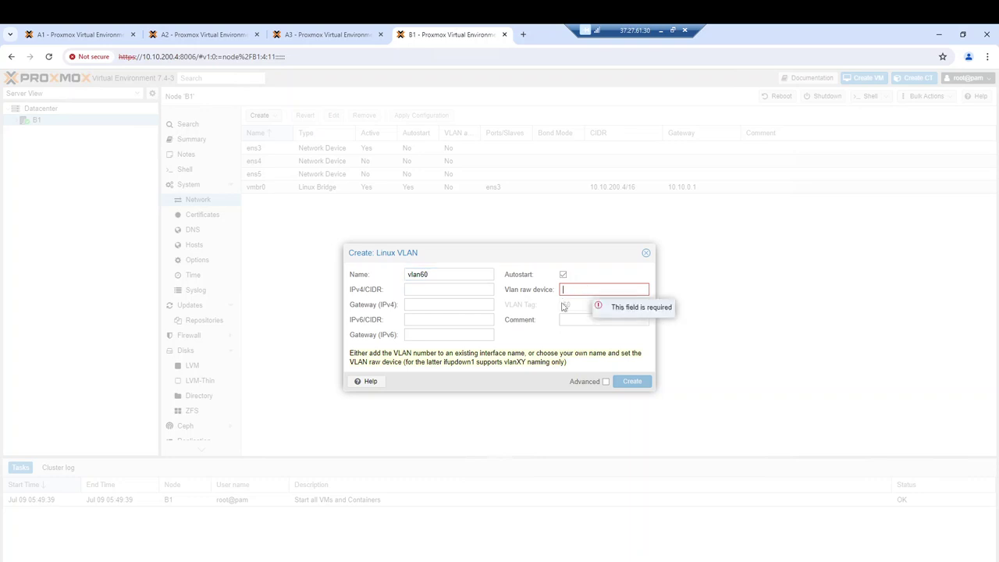
type("ens4")
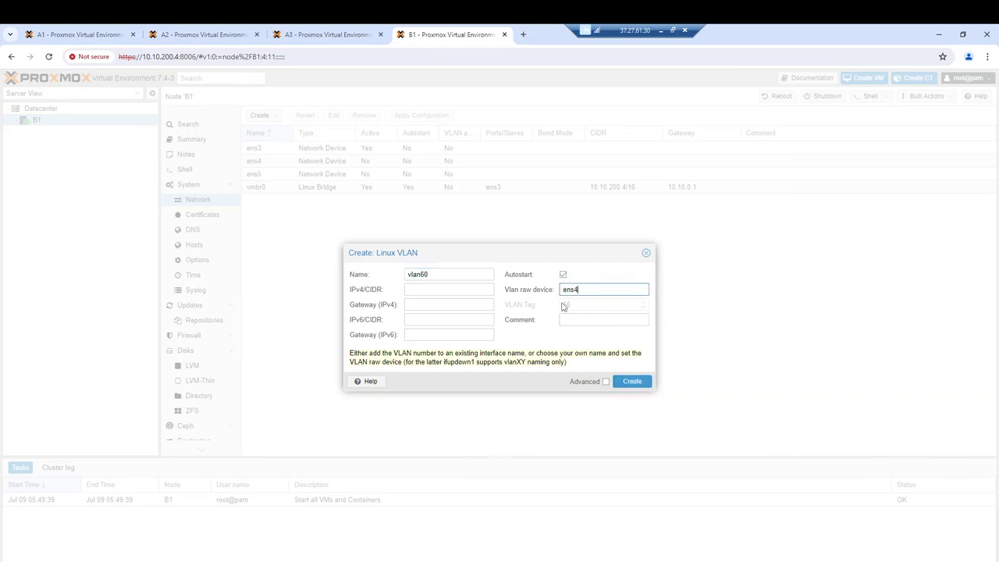
left_click(573, 316)
type("public")
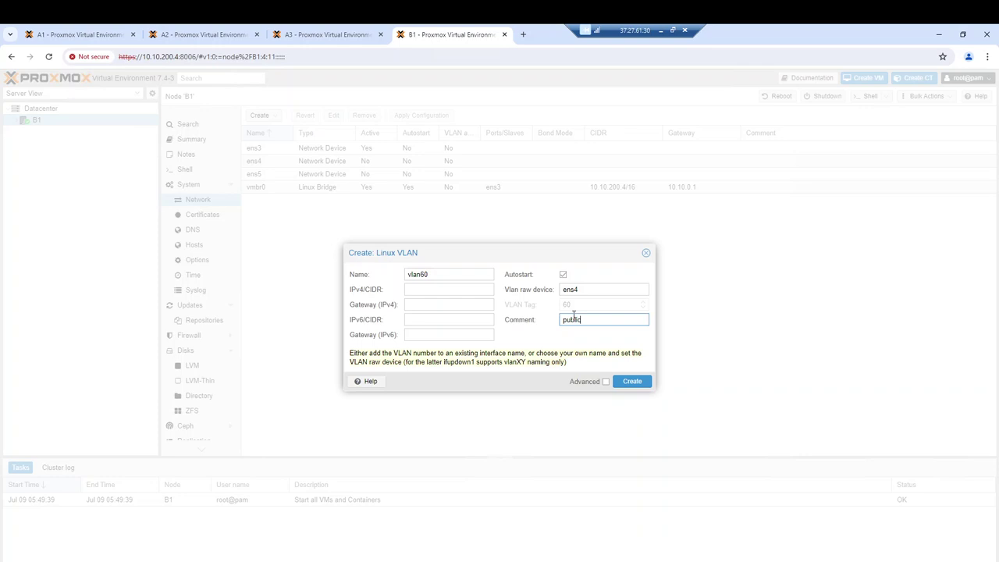
type(" network")
left_click(422, 289)
type("1")
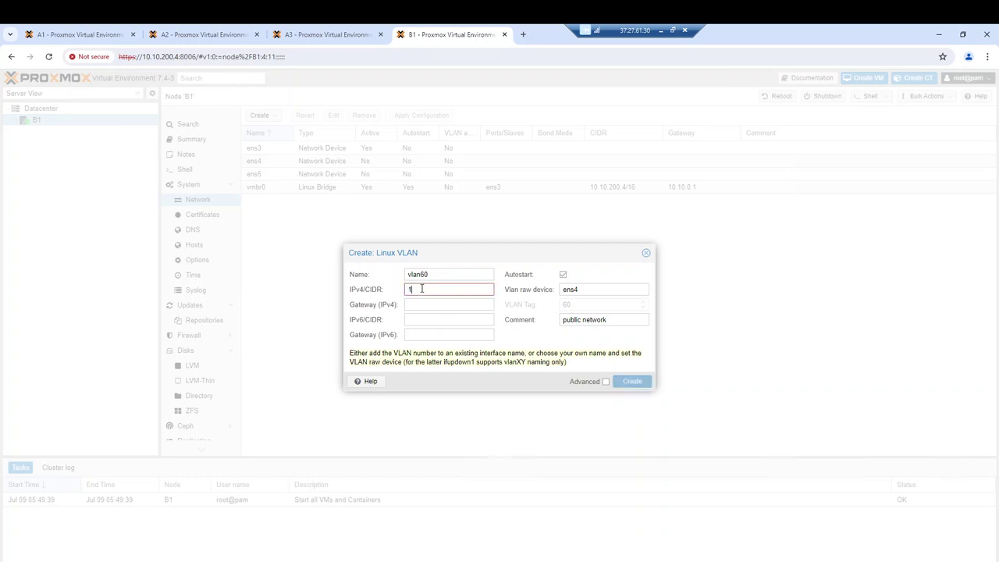
type("72.1616.1")
type("4/124")
left_click(628, 383)
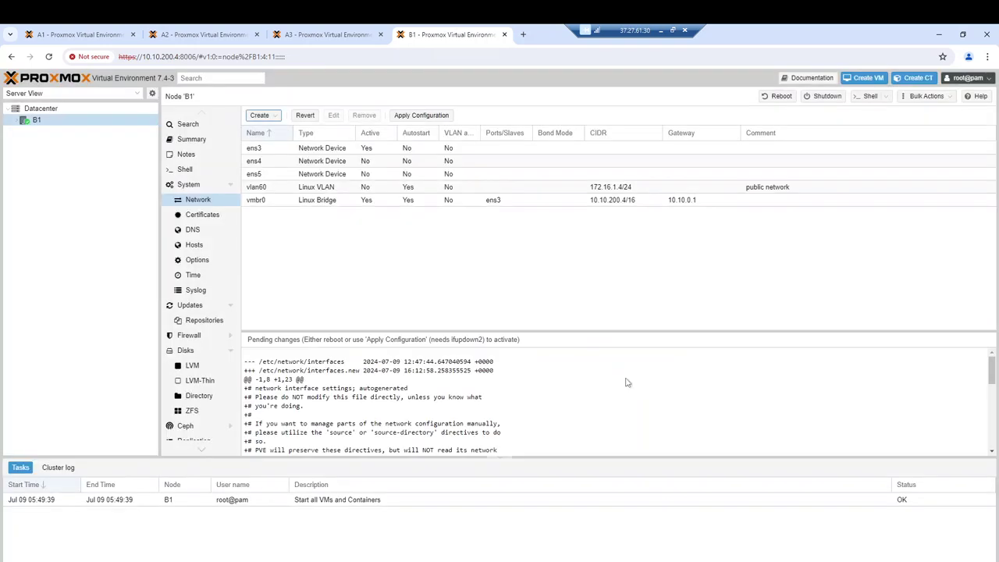
Create Linux VLAN vlan62 on ens5 with 172.16.100.4/24 and comment 'public network'
left_click(260, 116)
left_click(266, 154)
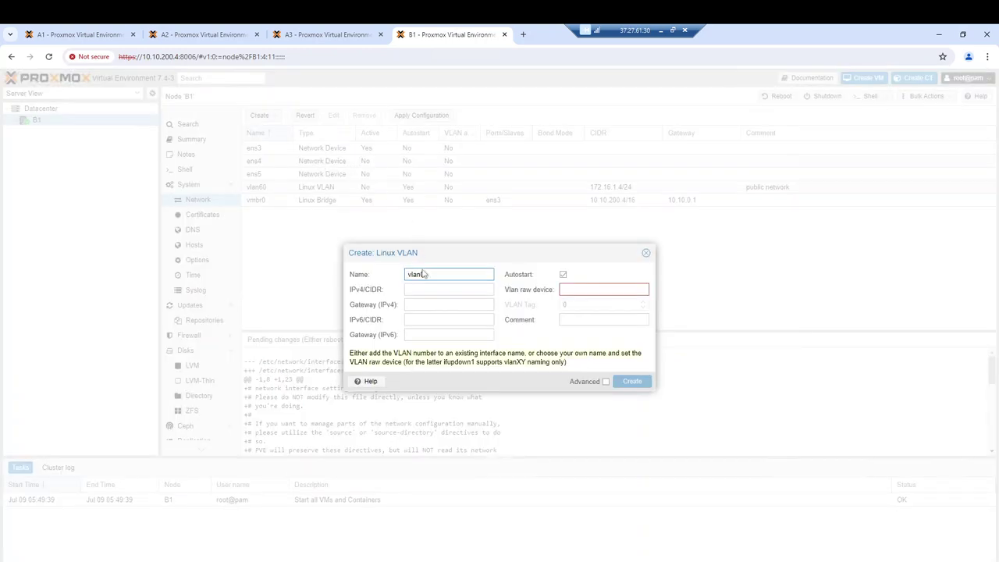
left_click_drag(432, 274, 420, 274)
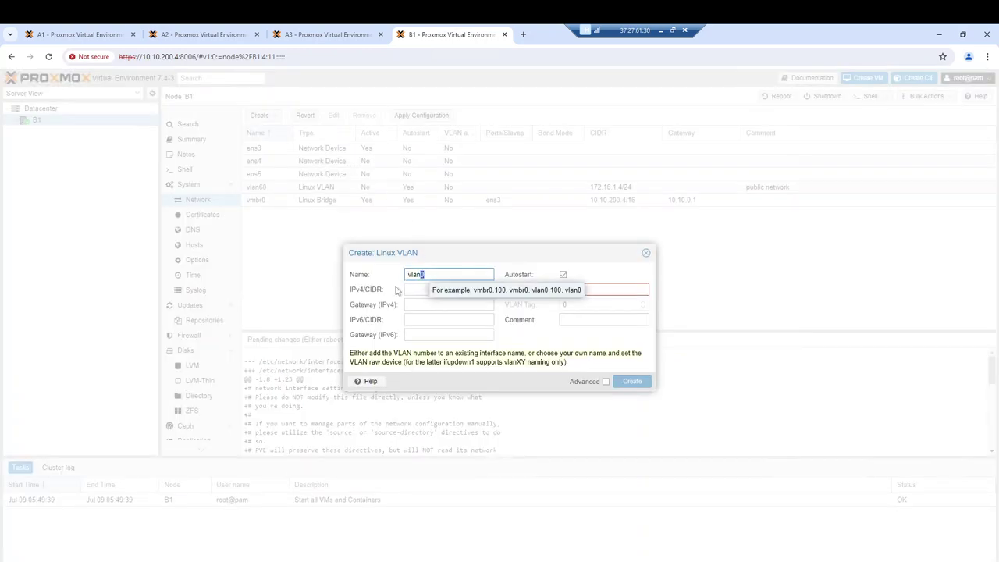
type("62")
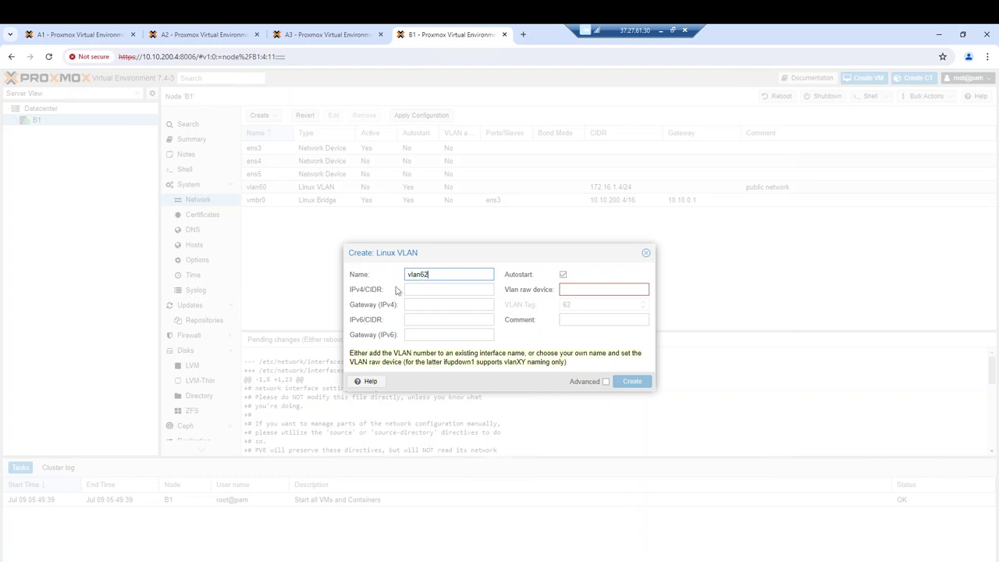
left_click(615, 289)
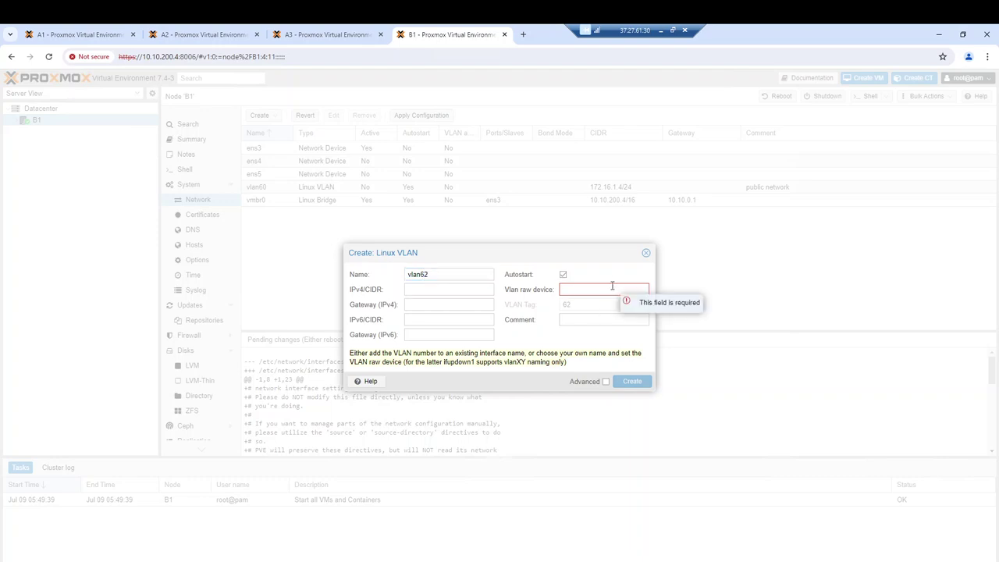
type("ens")
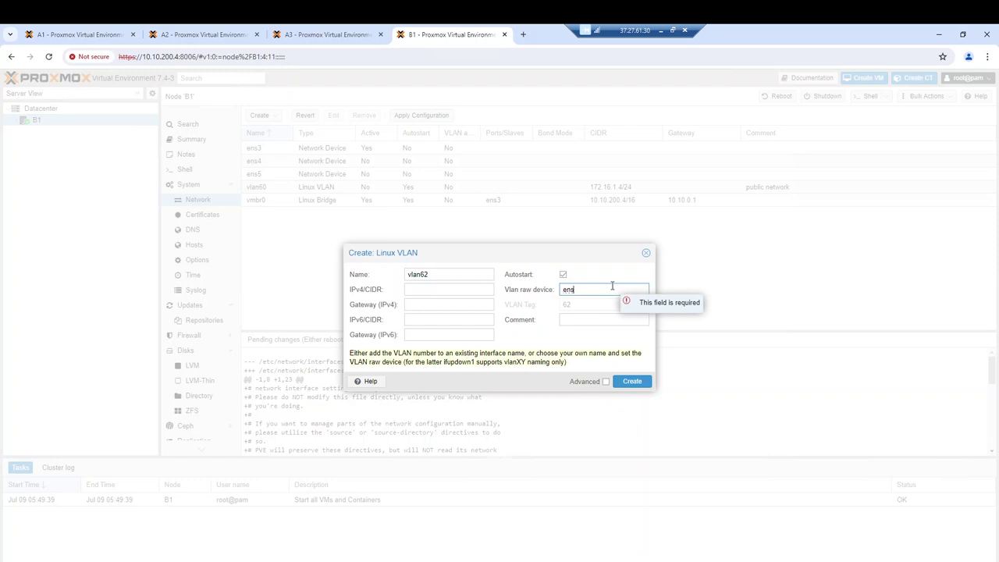
type("5")
left_click(581, 320)
type("pub")
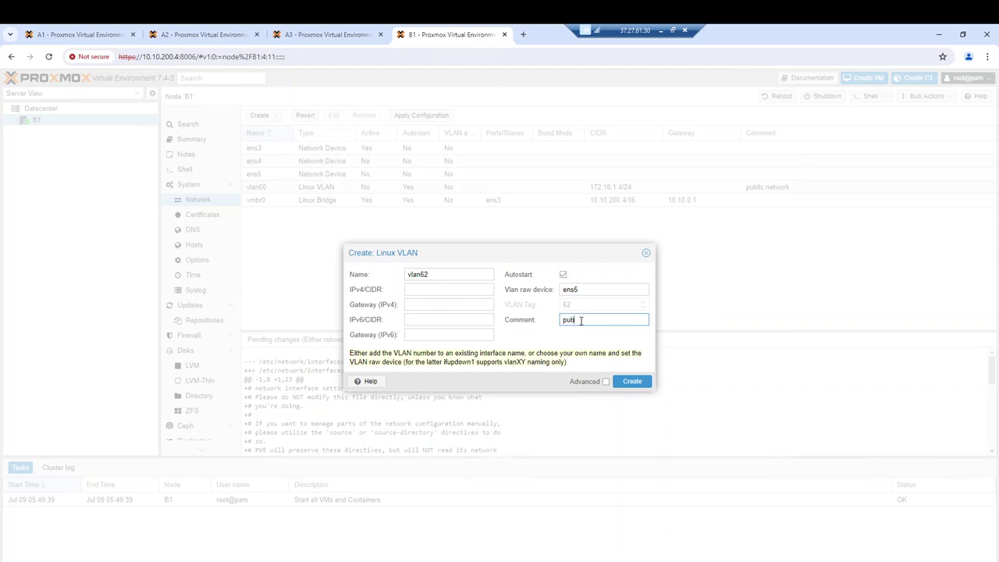
type("lic network")
left_click(448, 288)
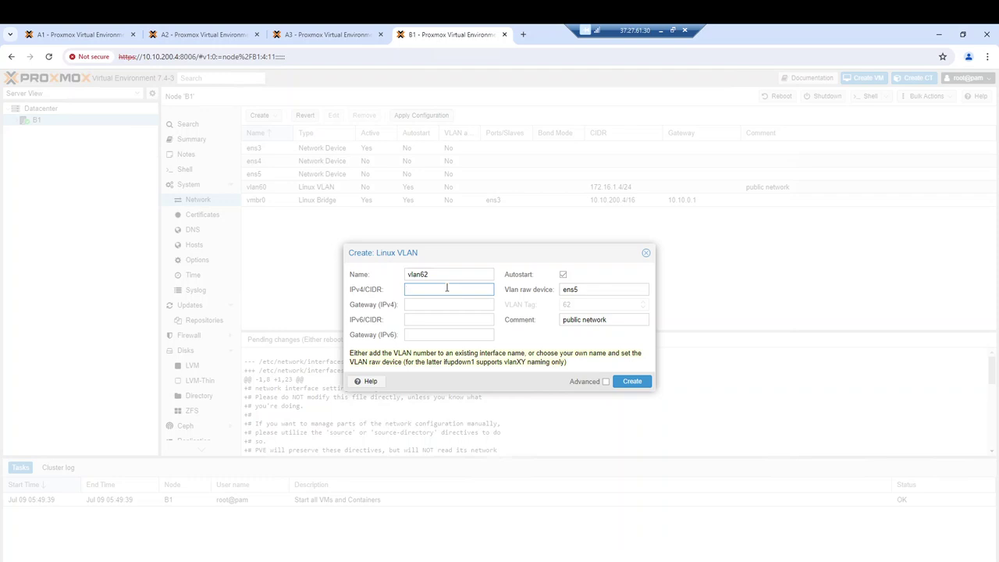
type("172")
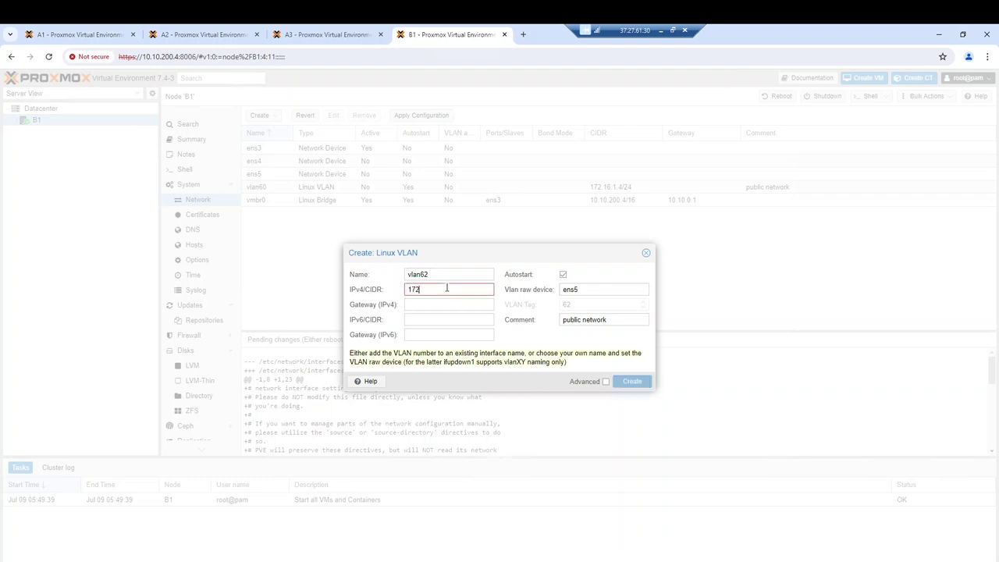
type(".16.100.4/24")
left_click(632, 384)
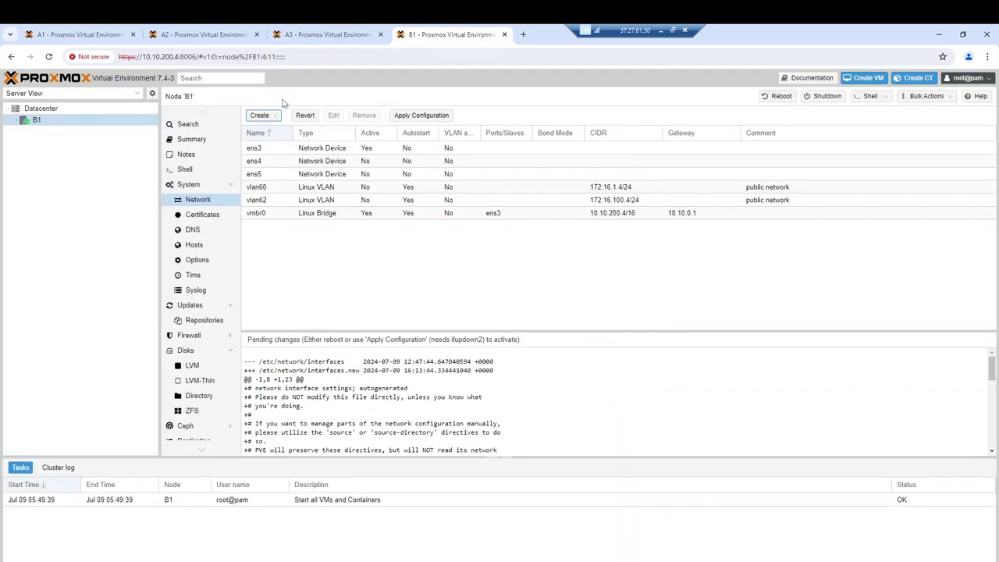
Apply and confirm node B1's pending vlan60 and vlan62 changes, then open a new tab
left_click(425, 117)
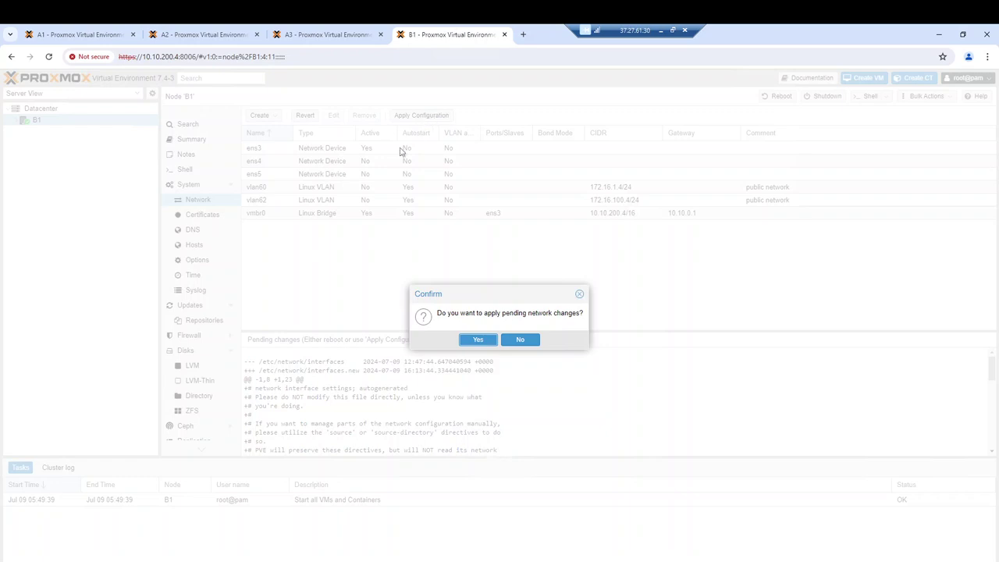
left_click(477, 339)
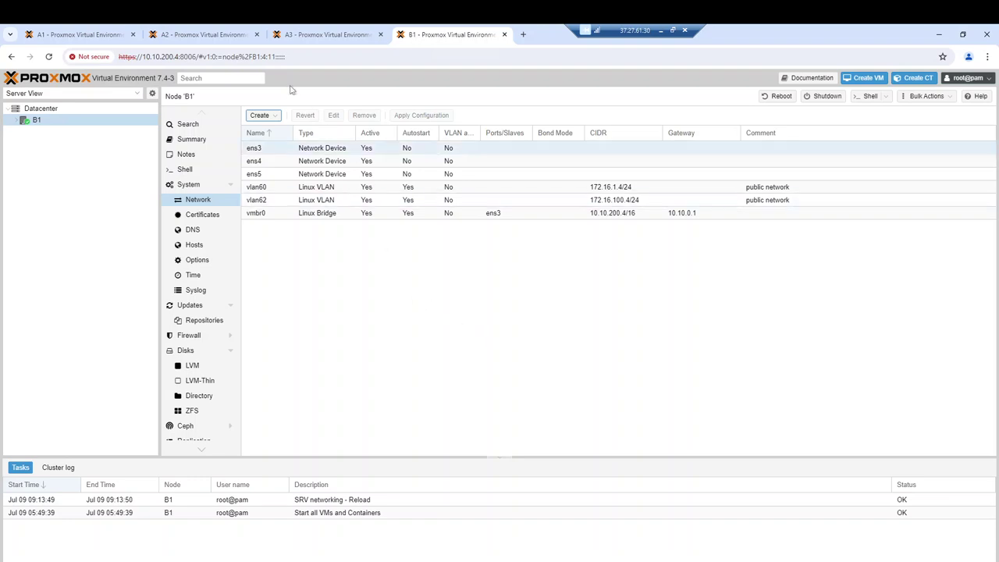
left_click(525, 37)
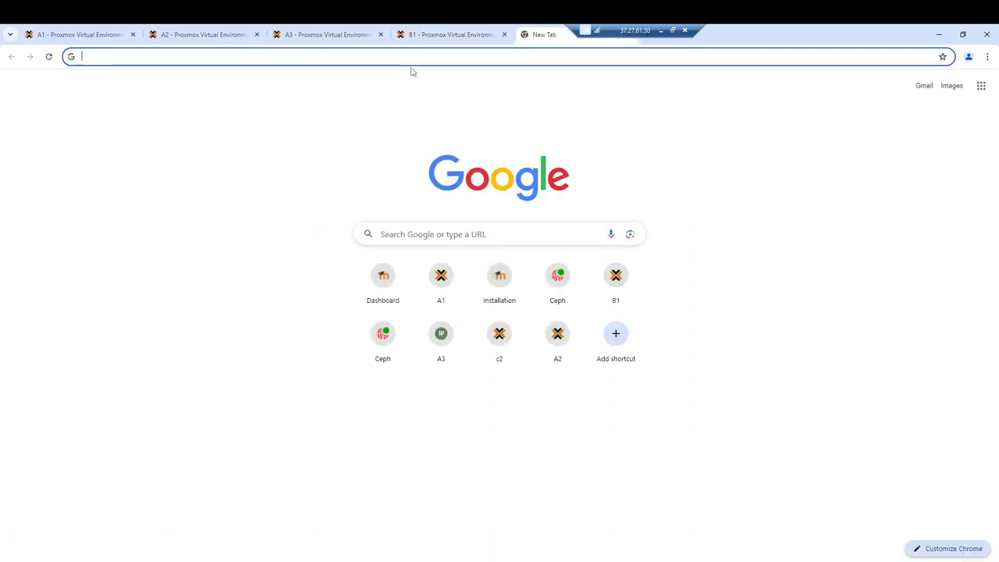
Load node B2 at 10.10.200.5:8006 and proceed past the certificate warning
type("https://10.10.200.2:8006/")
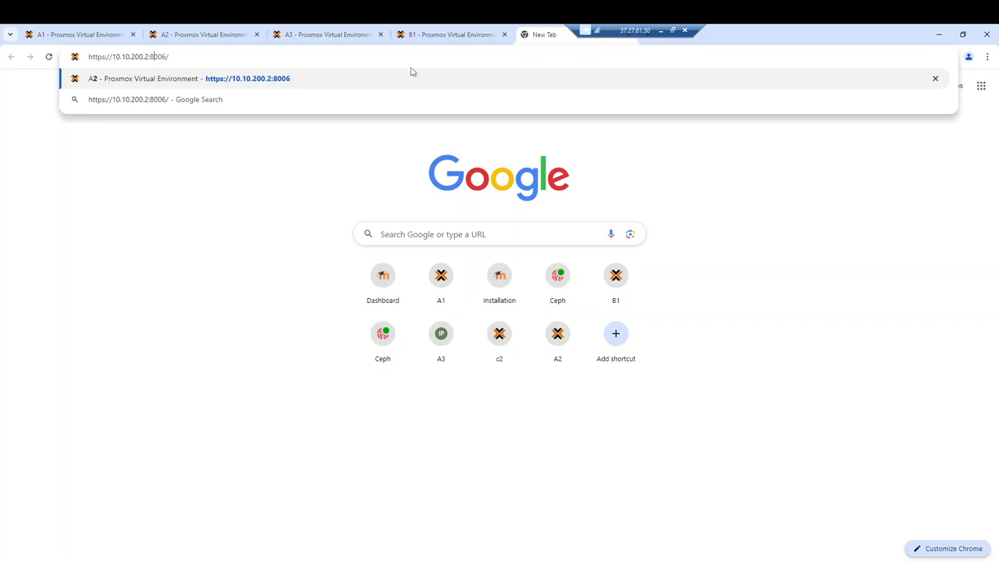
key("Left")
key("Left")
key("Left")
key("Left")
key("Left")
key("Left")
key("BackSpace")
type("5")
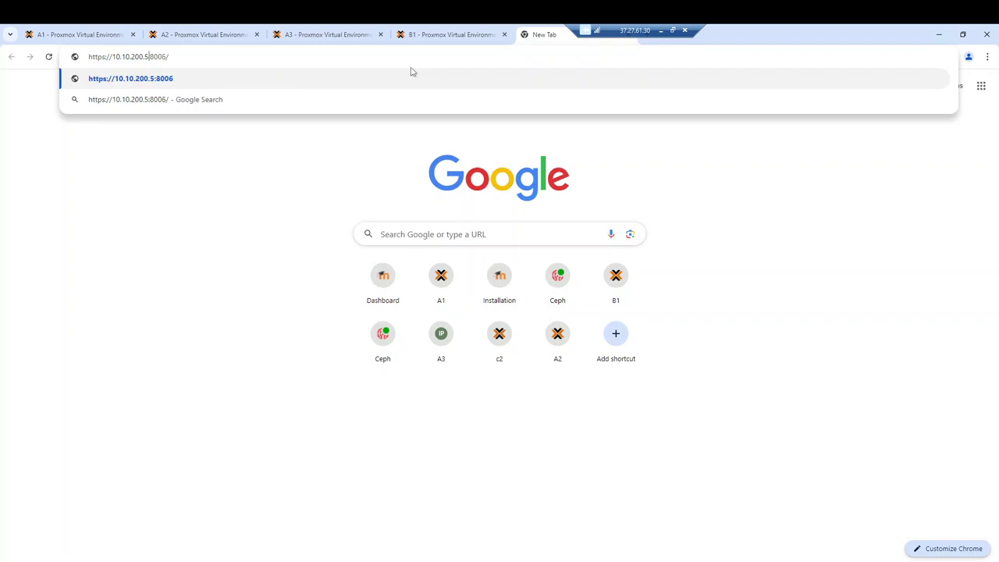
key("Return")
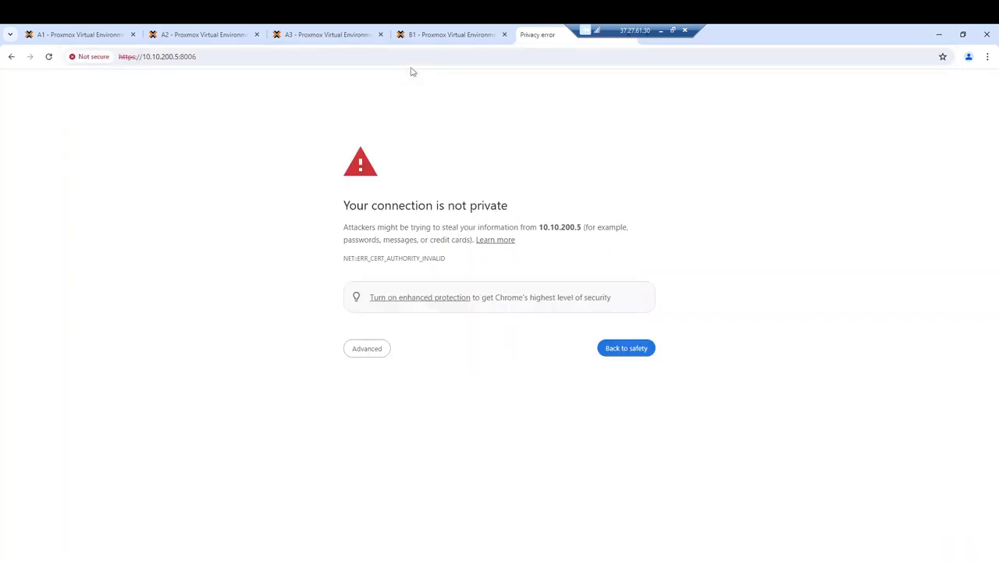
left_click(359, 352)
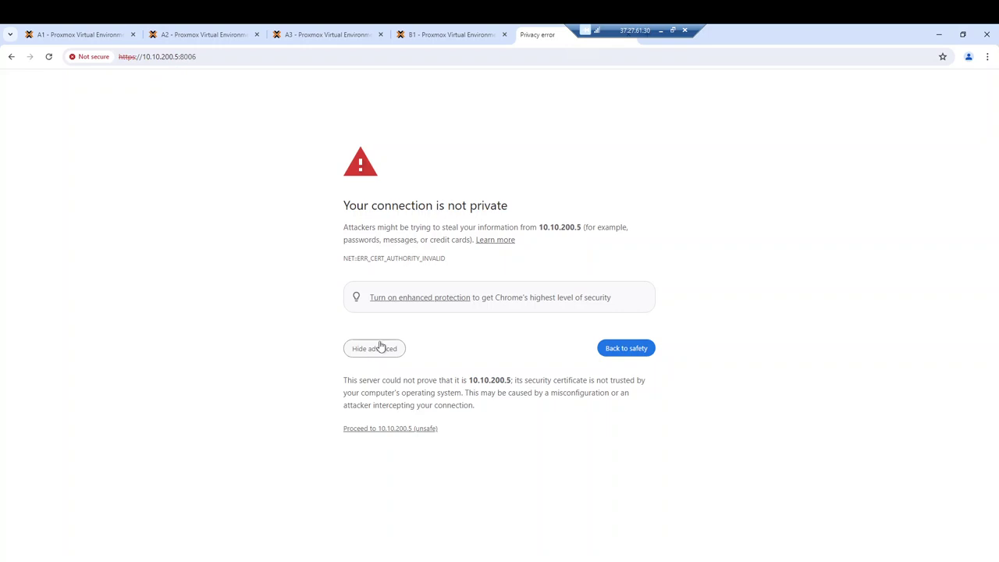
left_click(387, 428)
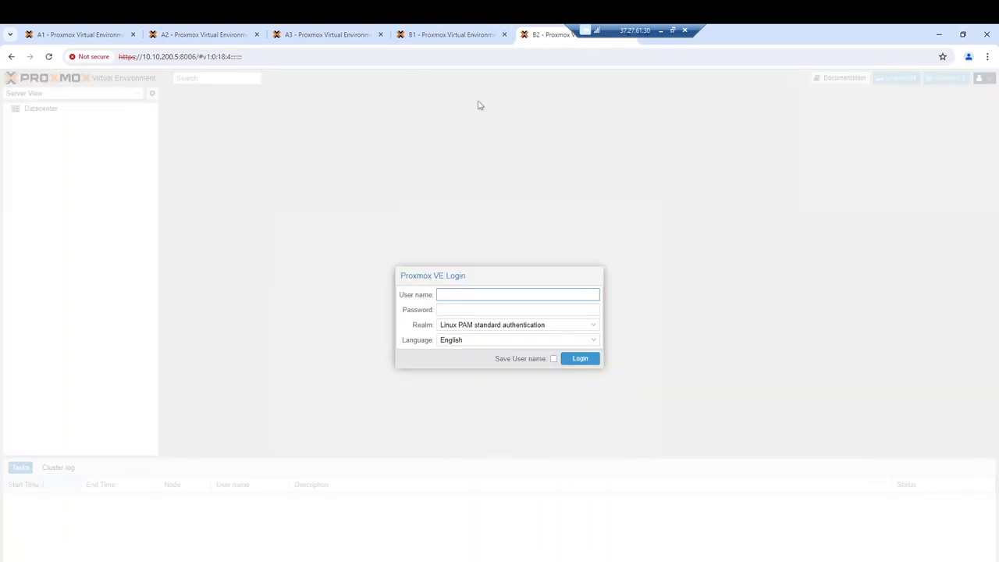
Log in to node B2 as root and show its System > Network page
type("oot")
key("Tab")
type("********")
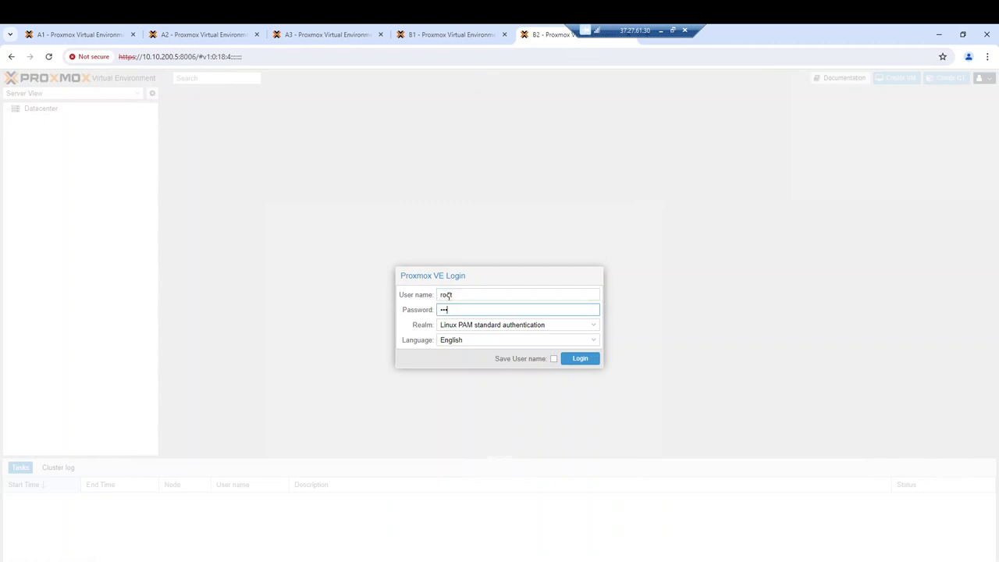
type("**")
key("Return")
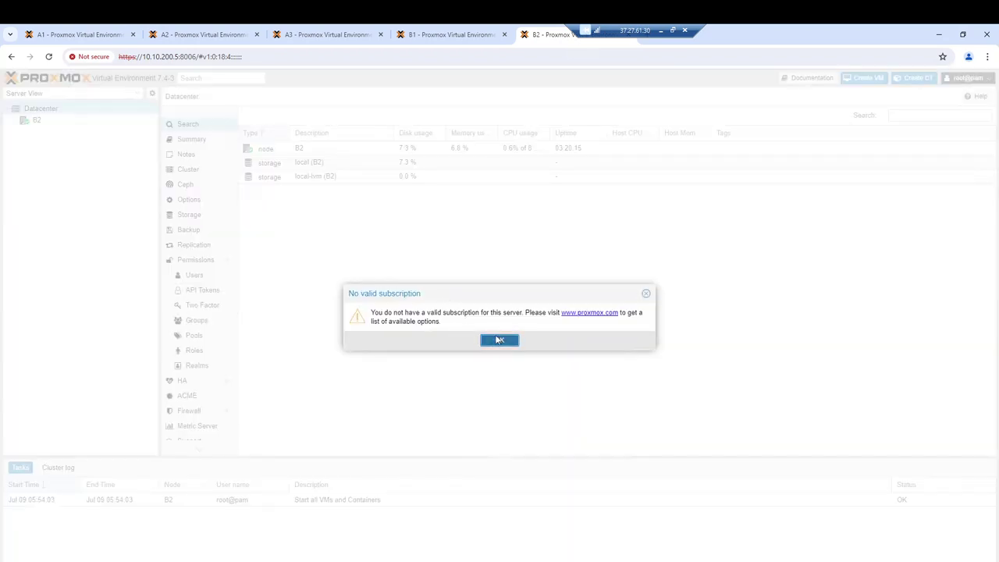
left_click(491, 341)
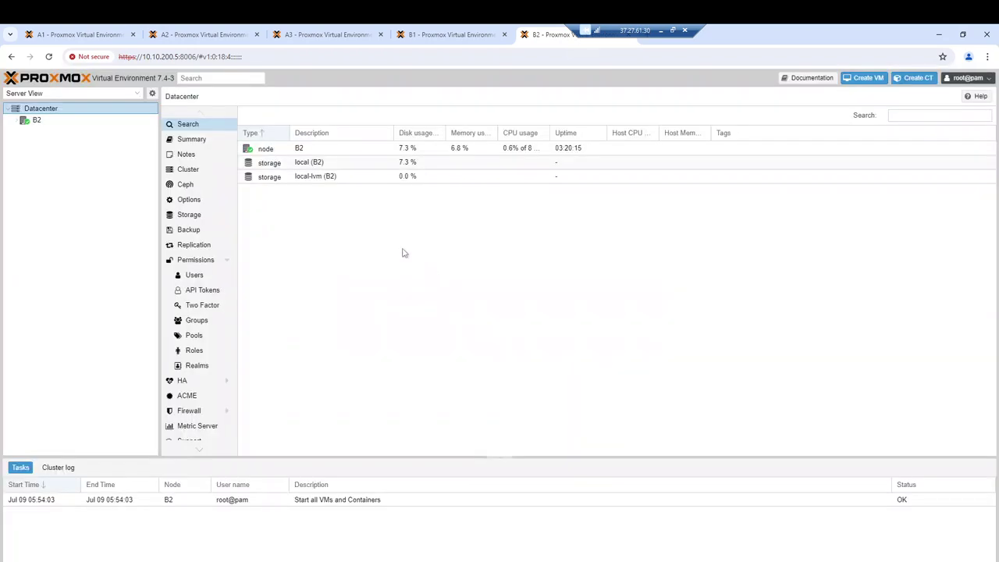
left_click(72, 121)
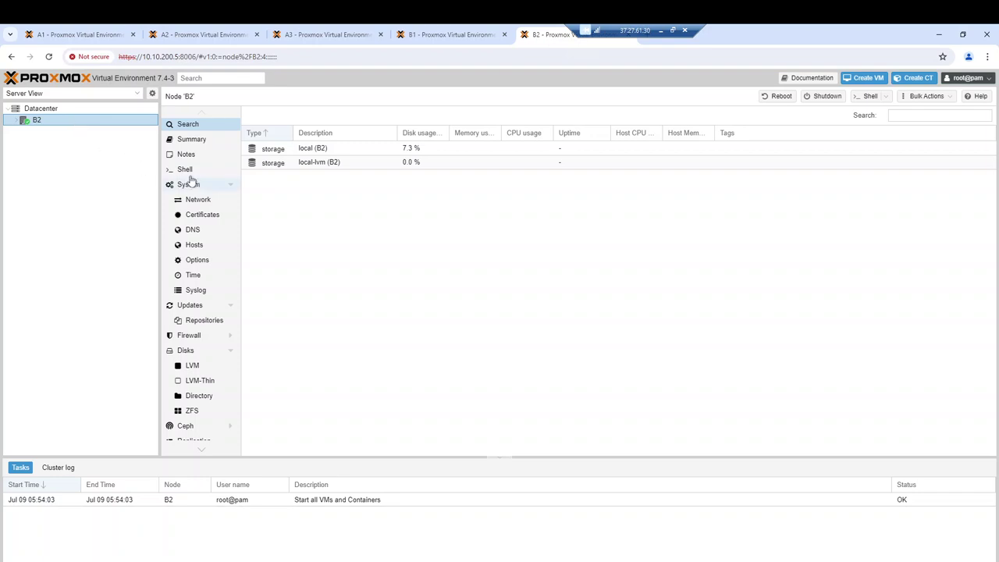
left_click(198, 200)
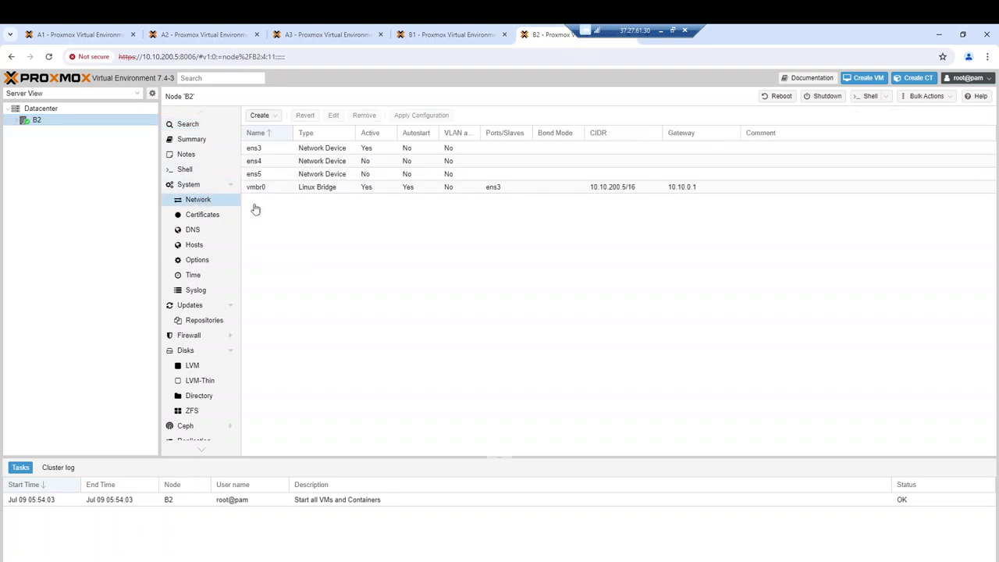
Create Linux VLAN vlan60 on ens4 with 172.16.1.5/24 and comment 'public network'
left_click(261, 115)
left_click(266, 154)
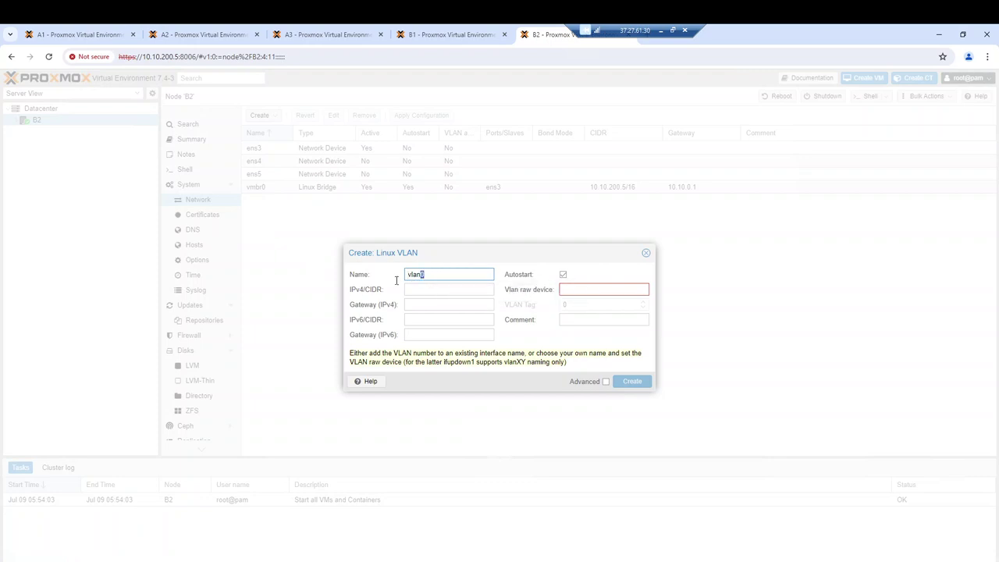
type("60")
left_click(577, 288)
type("ens")
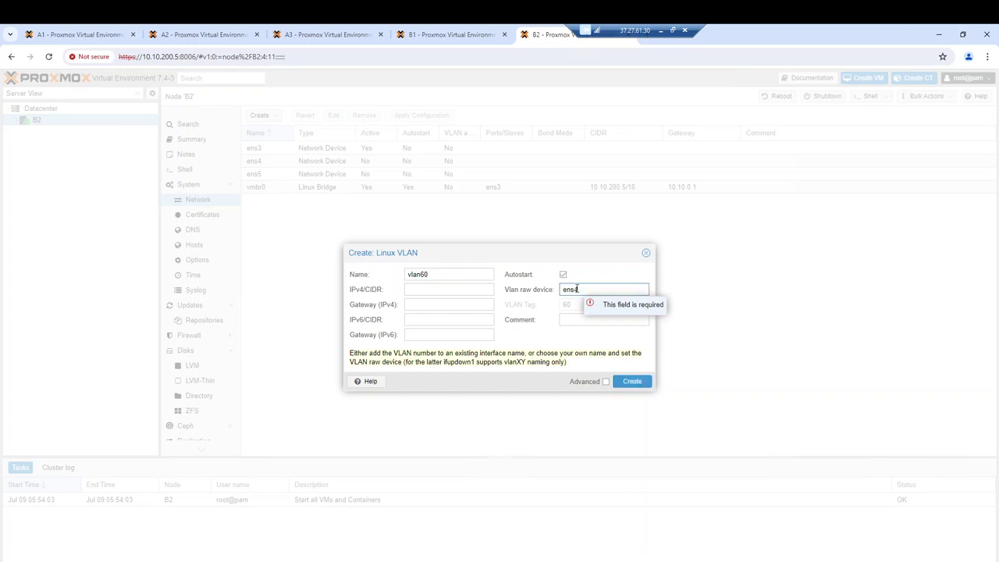
type("4")
left_click(575, 319)
type("pub")
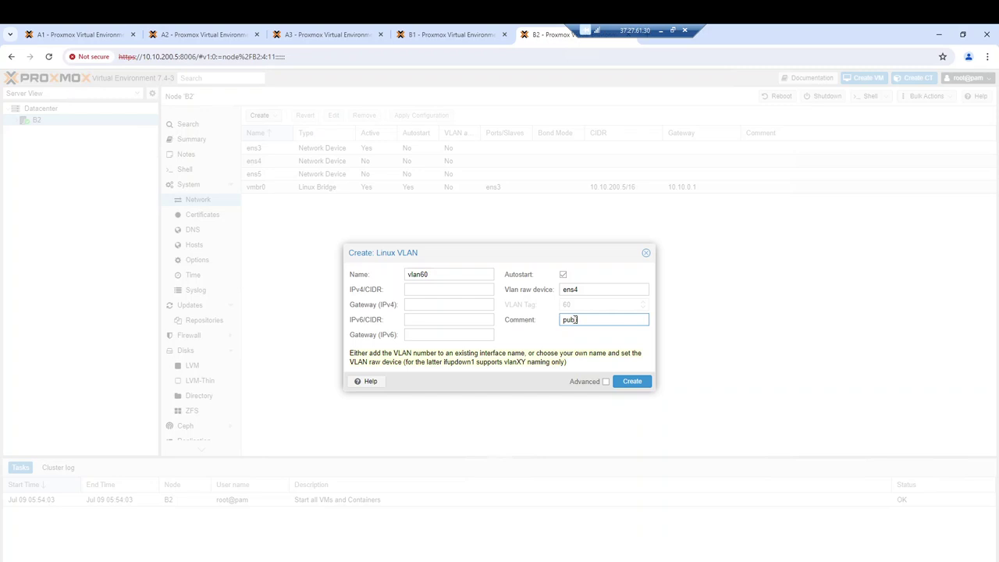
type("lic network")
left_click(420, 292)
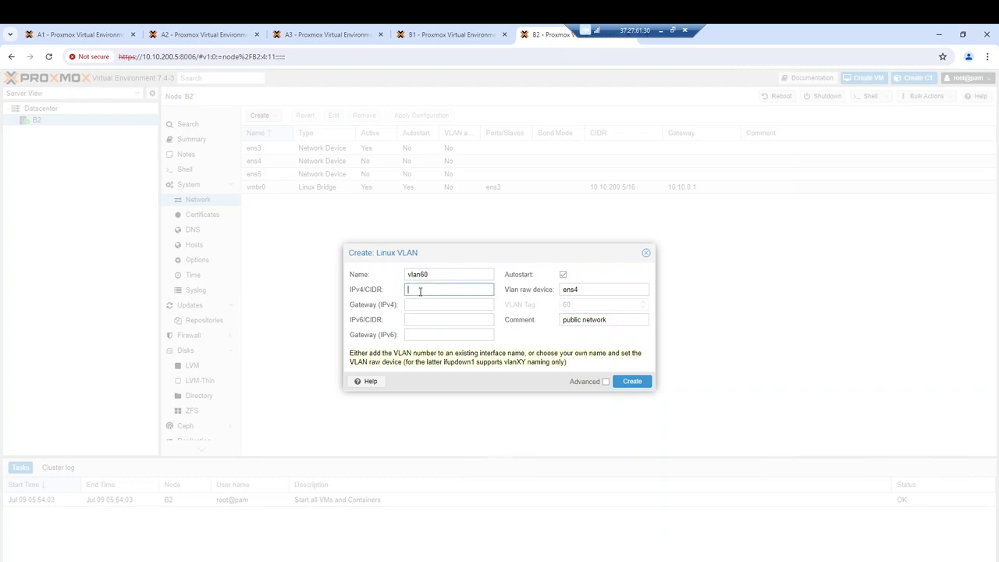
type("172")
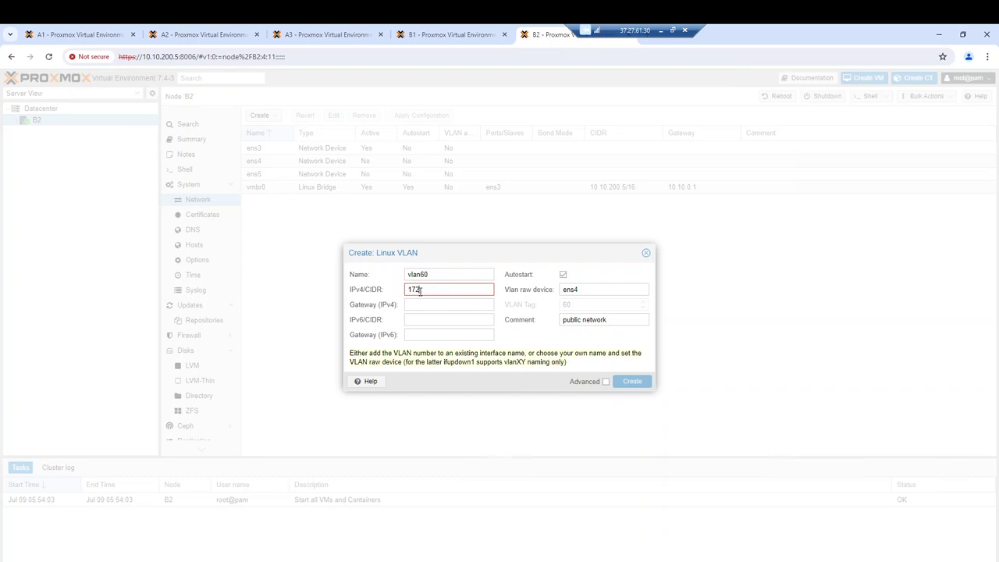
type(".16.1.1/")
type("24")
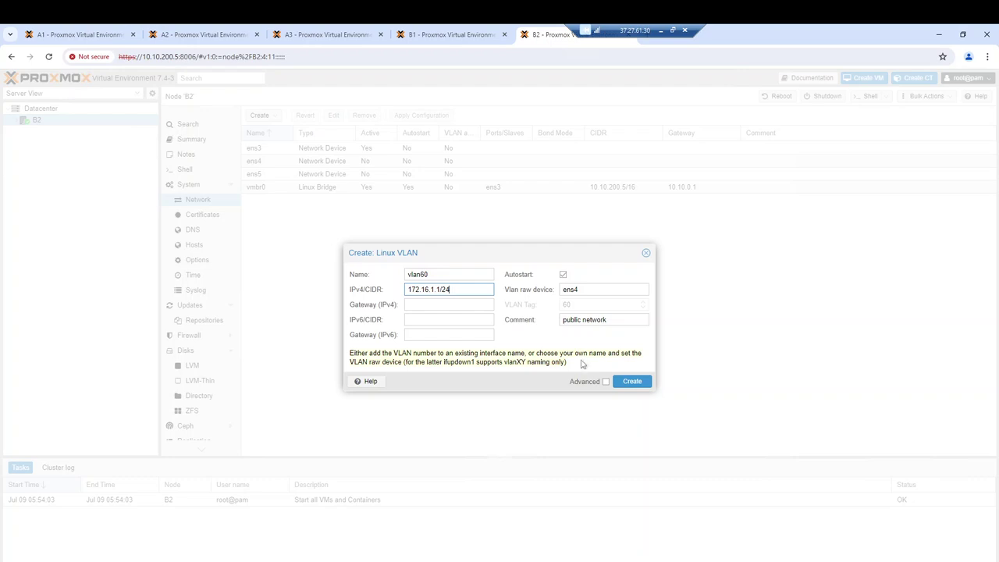
left_click(439, 289)
key("BackSpace")
type("5")
left_click(631, 381)
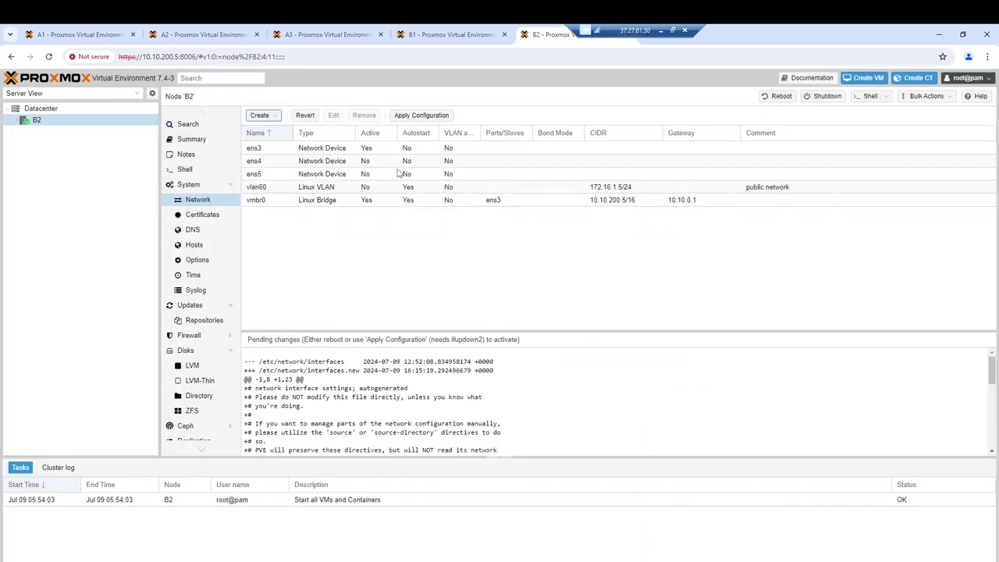
Create Linux VLAN vlan62 on ens5 with 172.16.100.5/24 and comment 'cluster network'
left_click(262, 116)
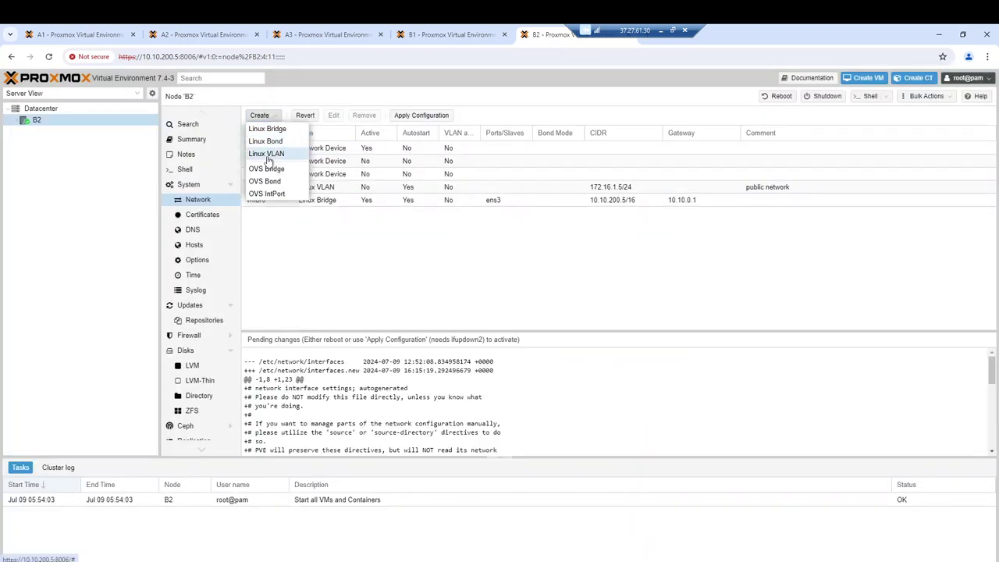
left_click(265, 153)
left_click_drag(432, 273, 421, 274)
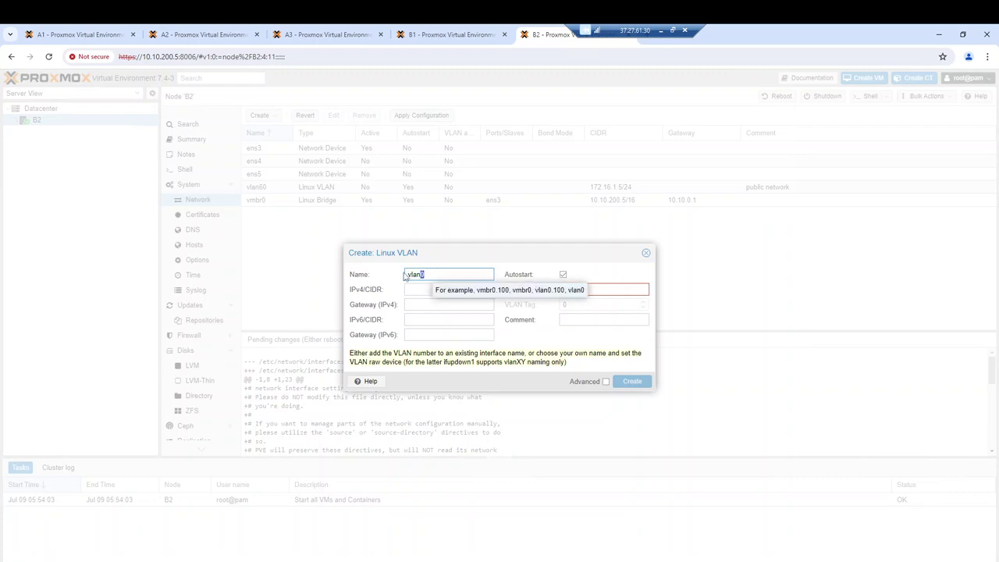
type("62")
left_click(598, 289)
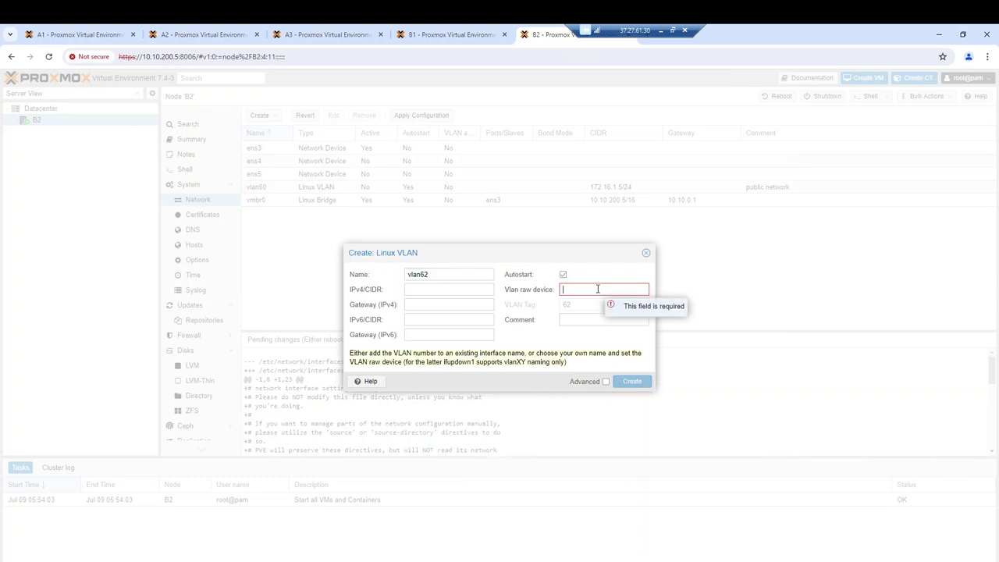
type("ens")
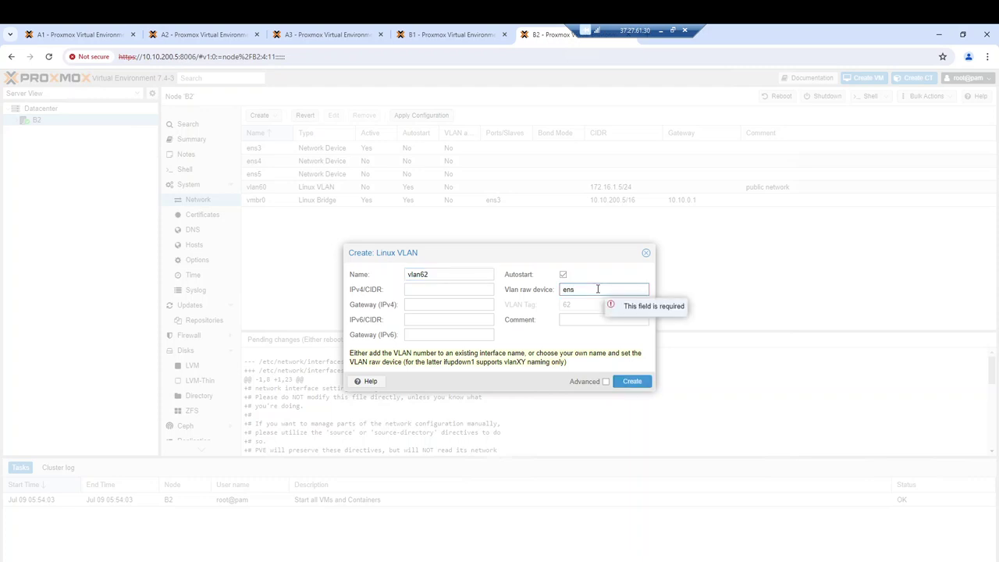
type("5")
left_click(570, 320)
type("c")
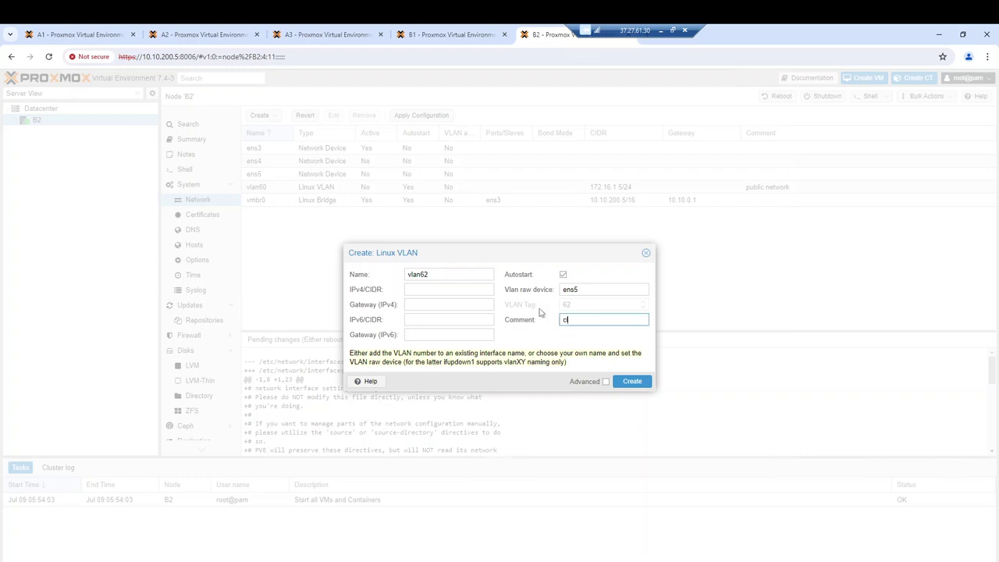
type("luster network")
left_click(452, 288)
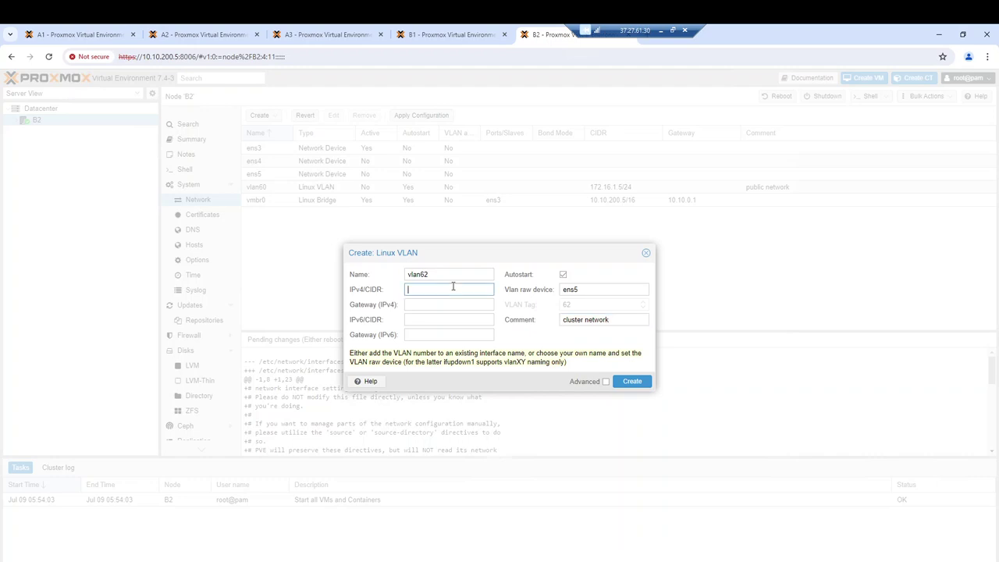
type("1")
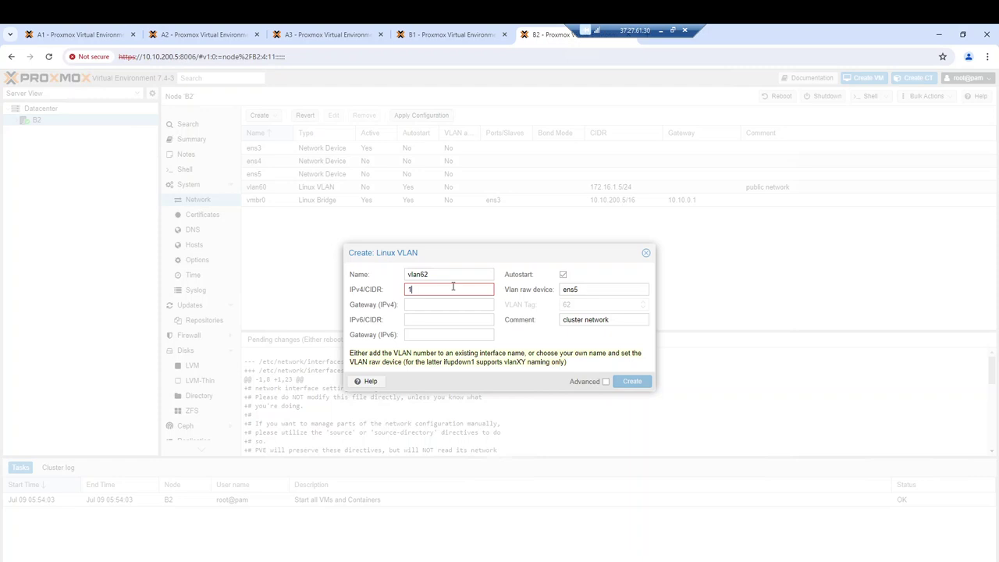
type("72.16.100.5/24")
left_click(632, 382)
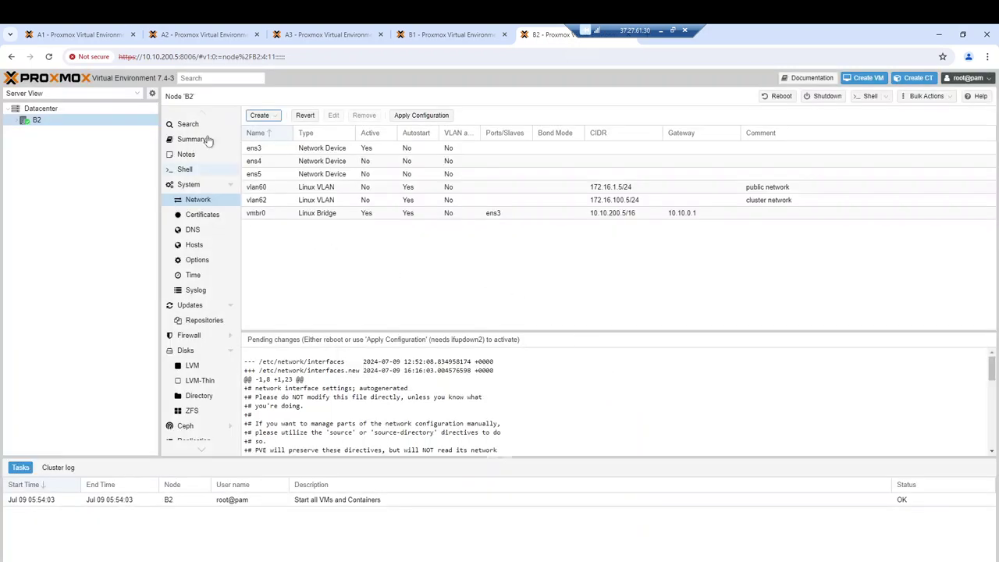
Apply and confirm node B2's pending VLAN changes, then open a blank browser tab
left_click(409, 117)
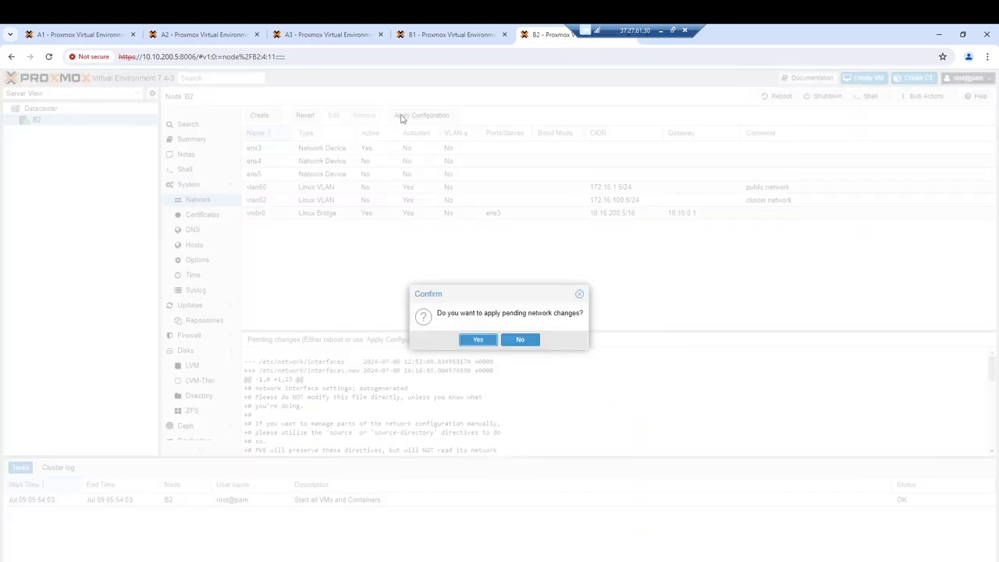
left_click(471, 342)
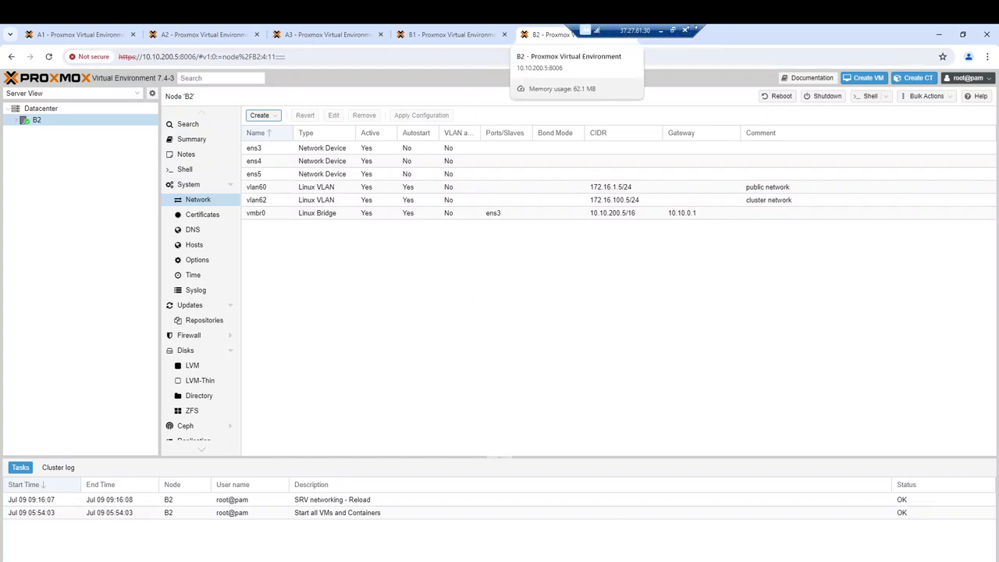
key("ctrl+t")
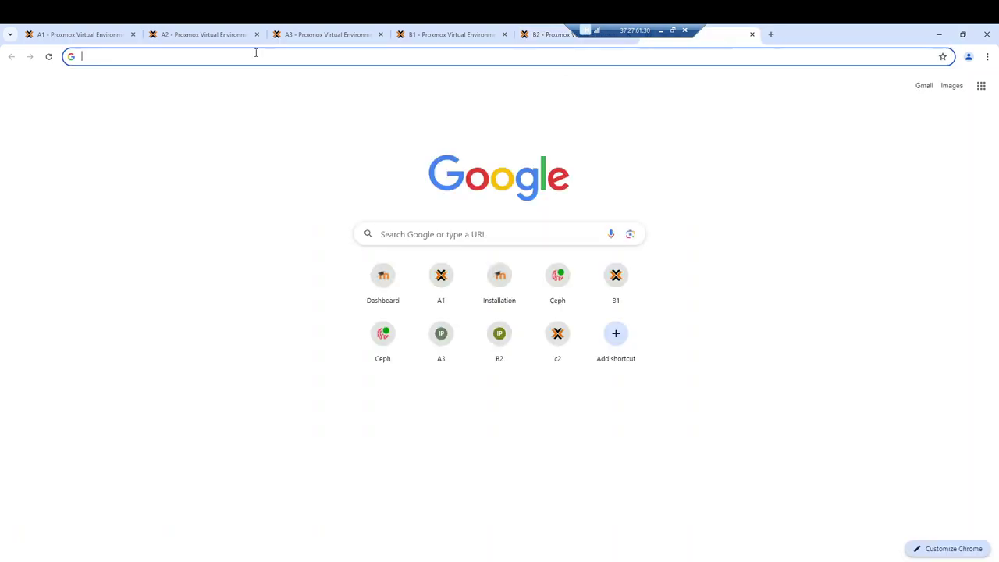
type("https://10.10.200.2:8006/")
double_click(146, 57)
type("6")
key("Return")
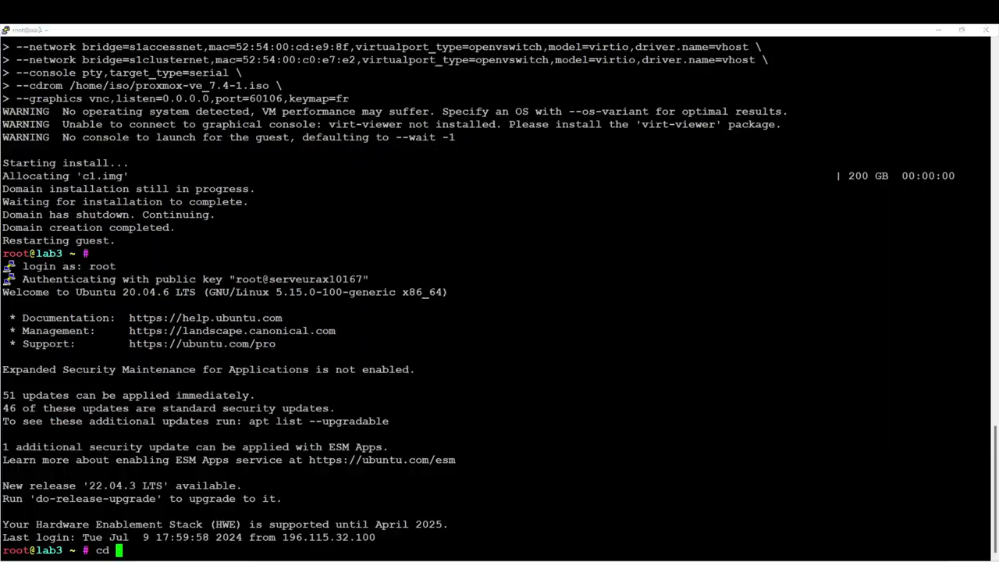
Run 'virsh list' to confirm a1–c1 are running, then return to Chrome
key("BackSpace")
key("BackSpace")
key("BackSpace")
type("virsh list")
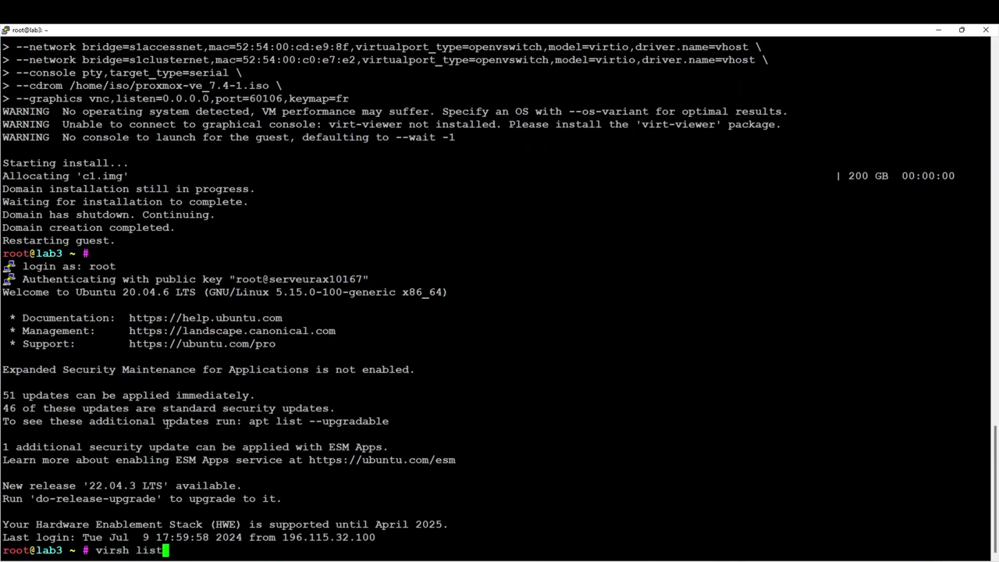
key("Return")
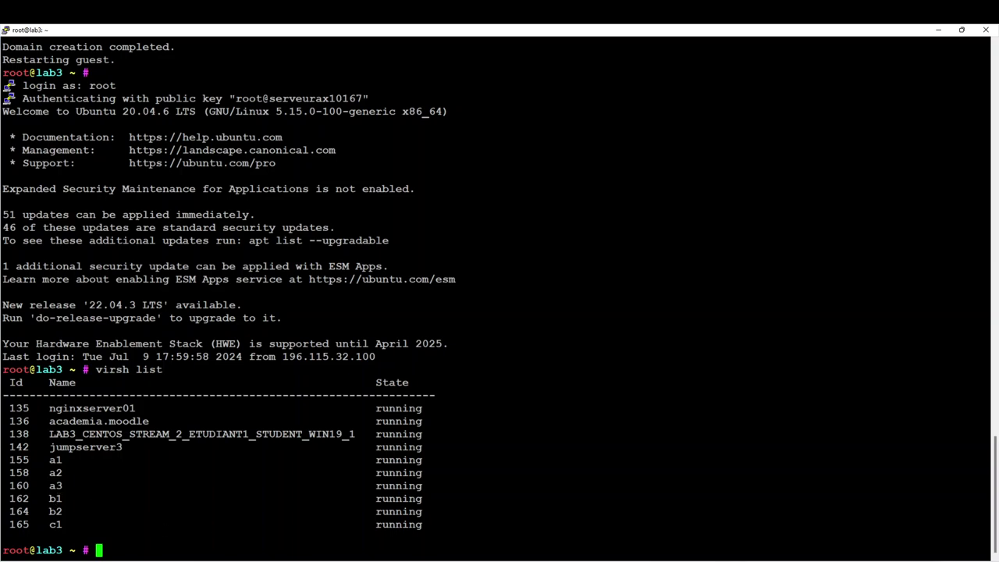
left_click(568, 527)
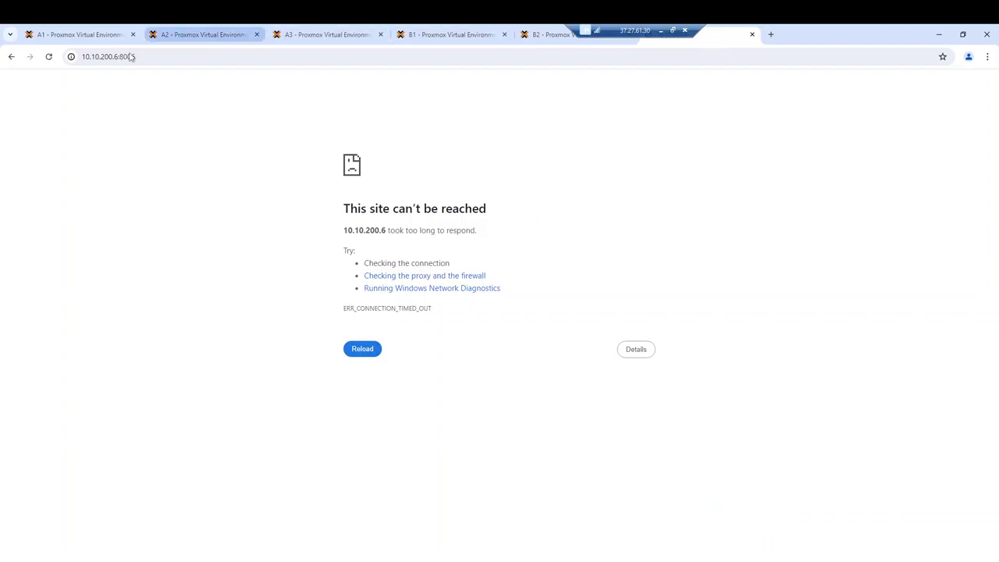
left_click(117, 56)
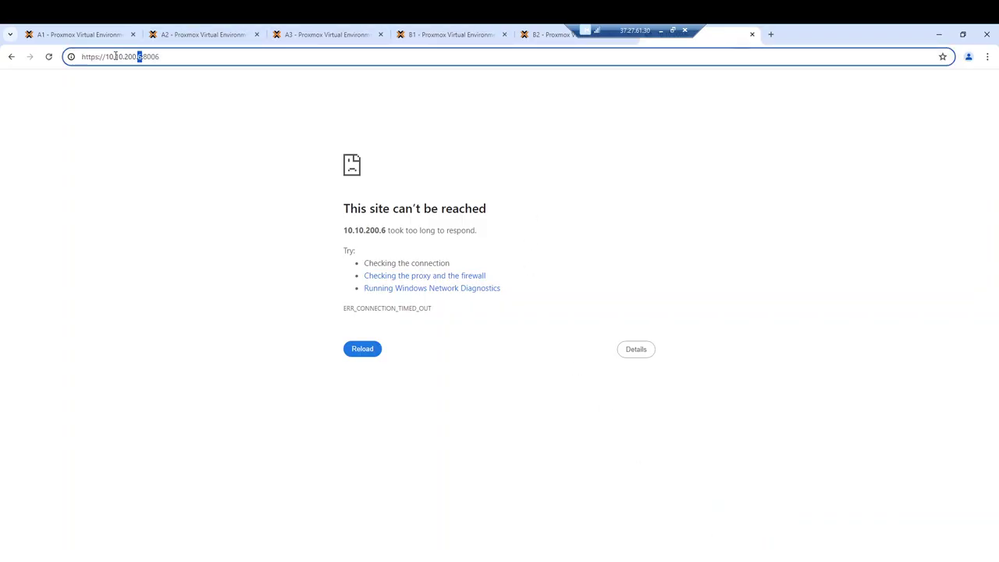
type("7")
key("Return")
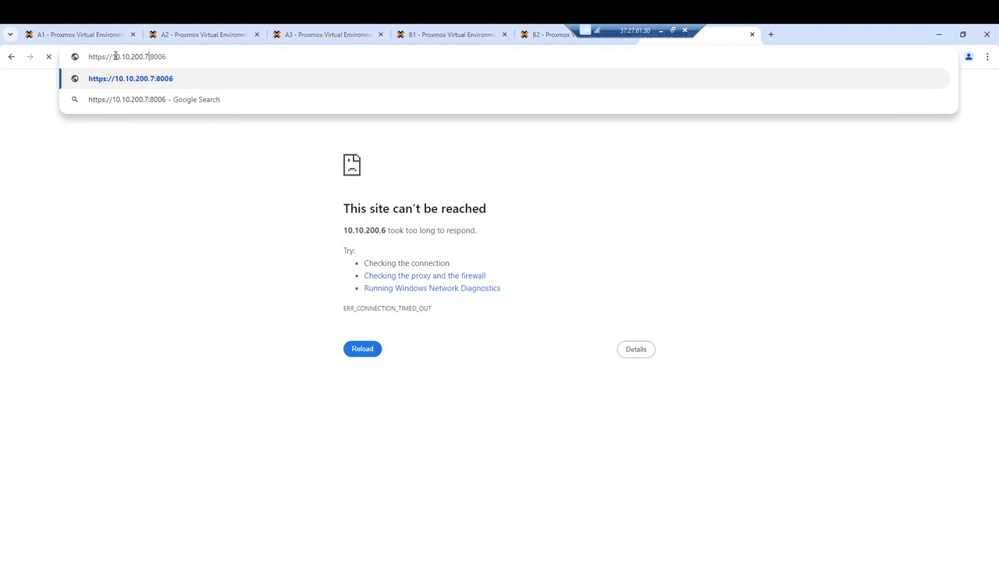
key("Escape")
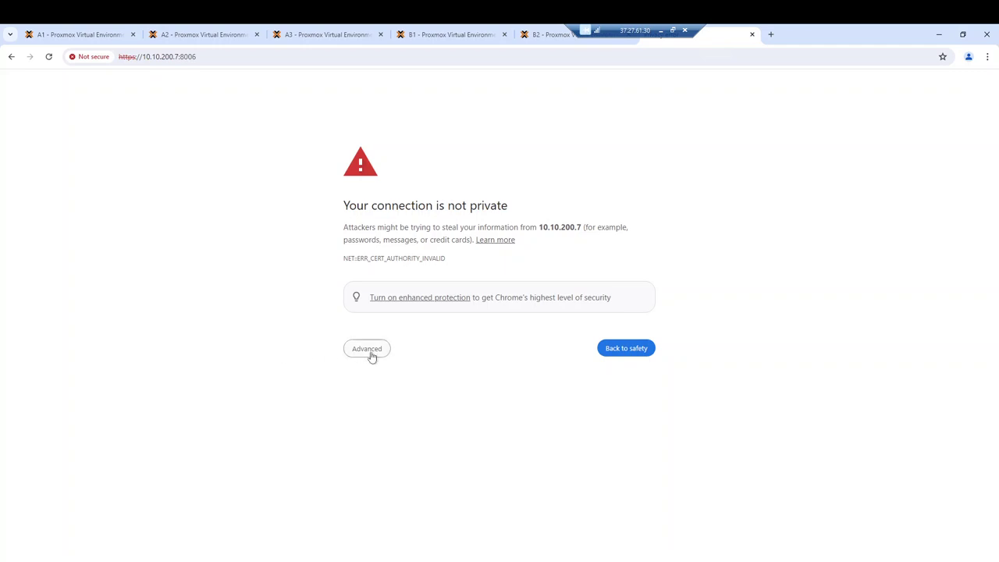
left_click(369, 355)
left_click(396, 429)
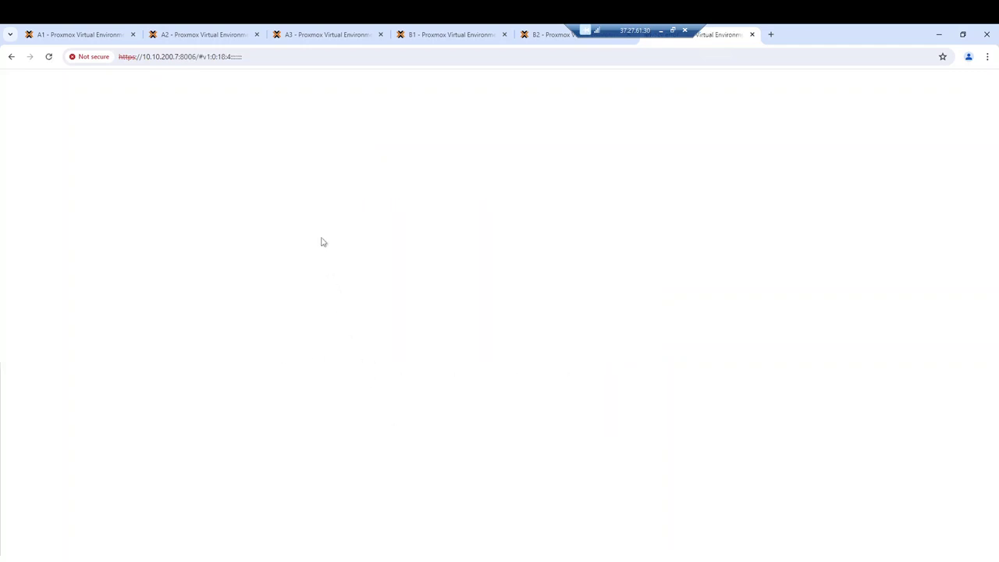
Log in to the Proxmox web interface as root with the account password
type("root")
key("Tab")
type("••••••••••")
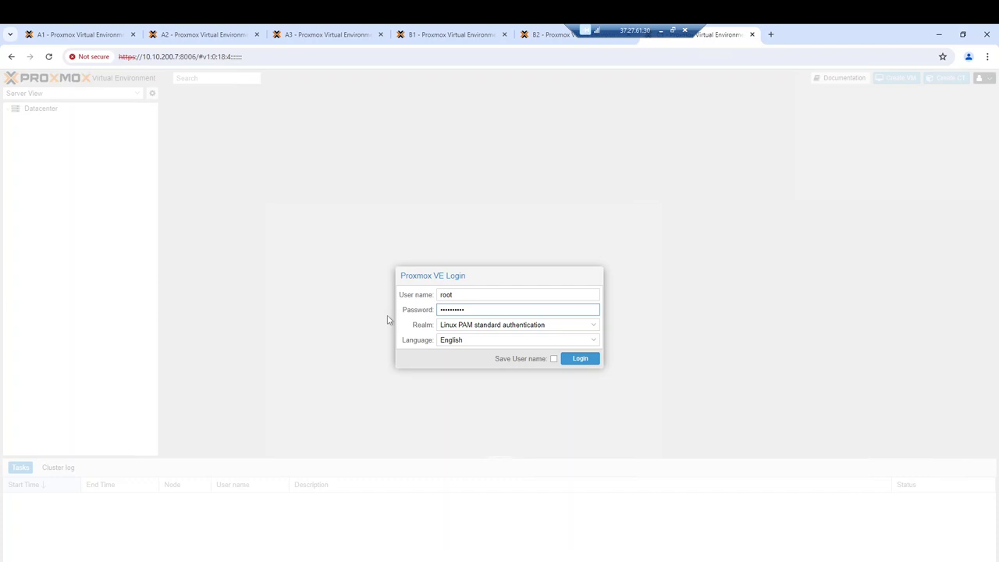
key("Return")
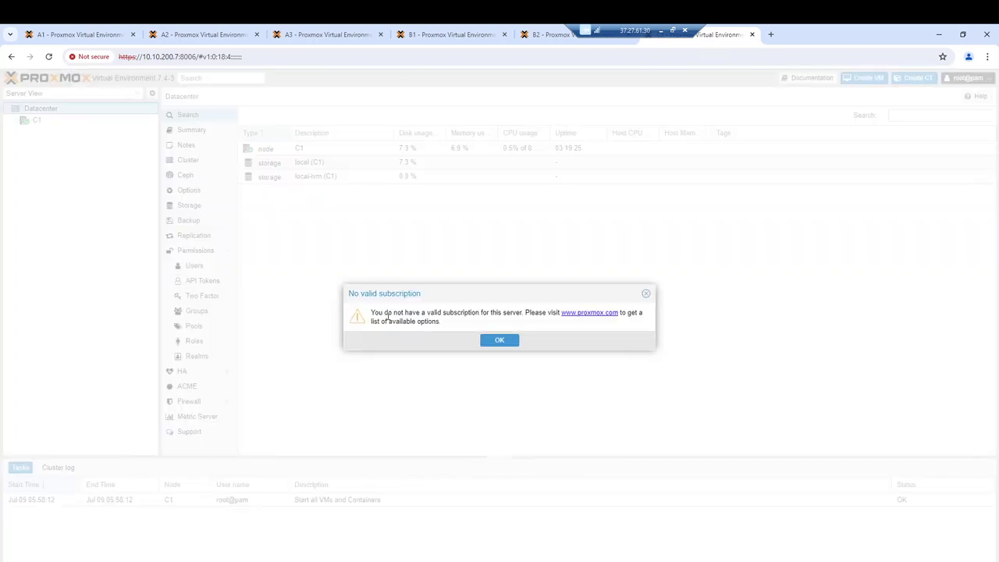
Dismiss the subscription notice and show node C1's System > Network interface list
left_click(499, 341)
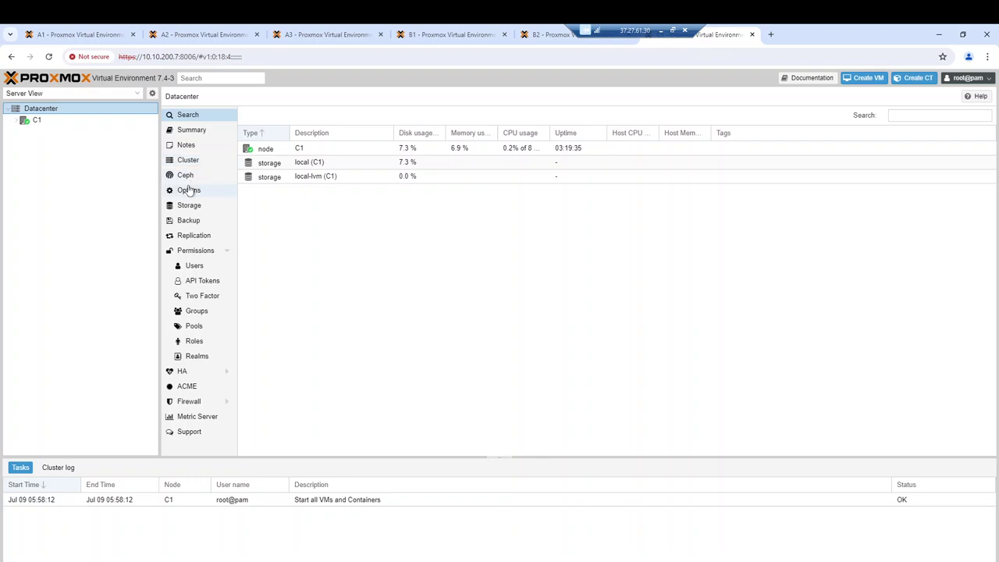
left_click(52, 123)
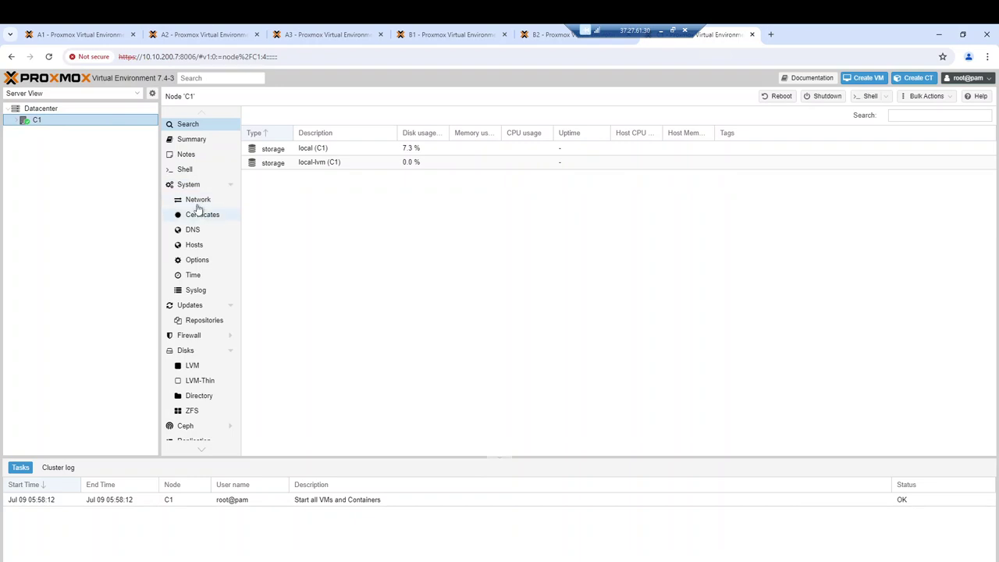
left_click(190, 185)
left_click(197, 200)
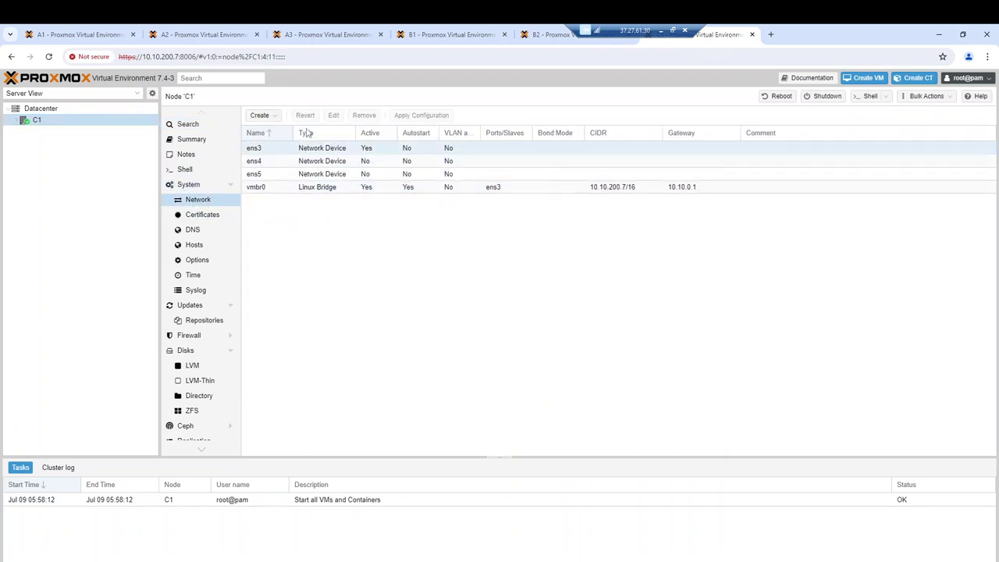
left_click(260, 116)
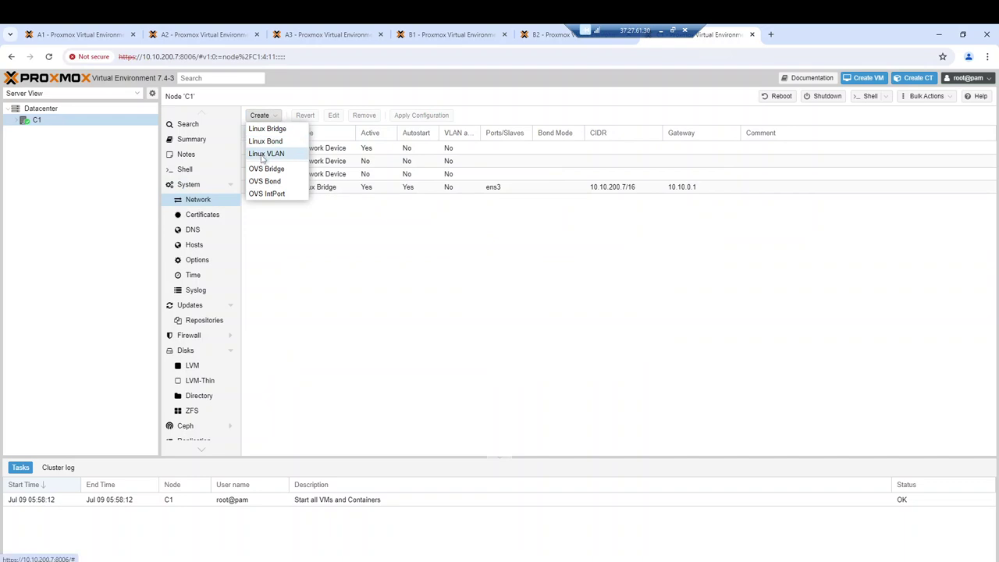
Start a new Linux VLAN named vlan60 on raw device ens4
left_click(265, 153)
left_click_drag(425, 275, 405, 275)
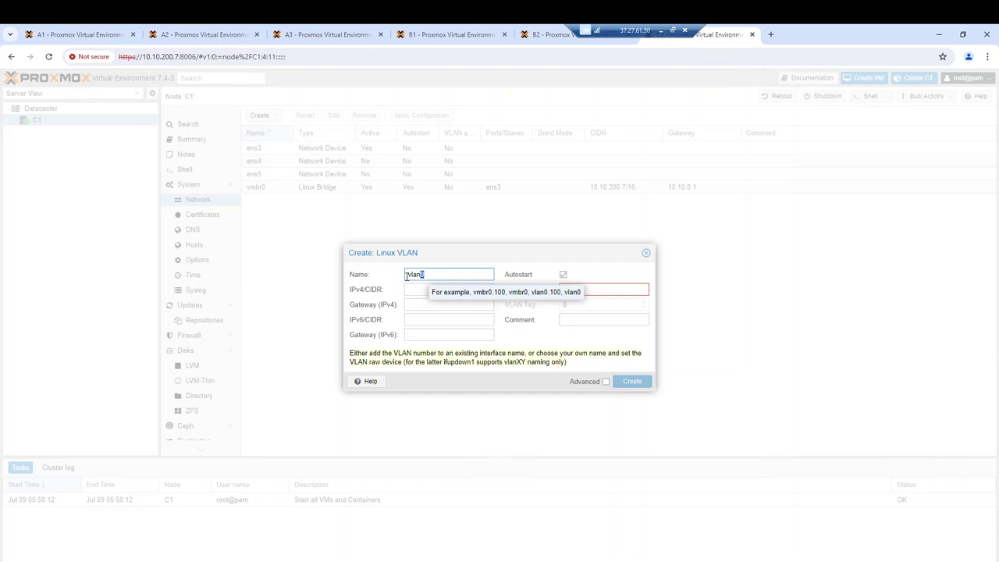
type("60")
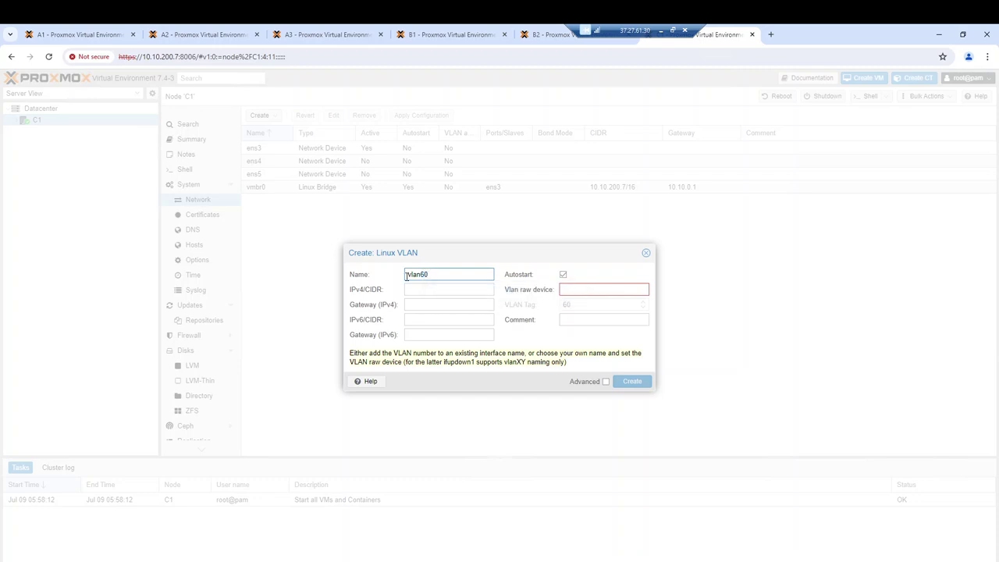
left_click(576, 290)
type("ens")
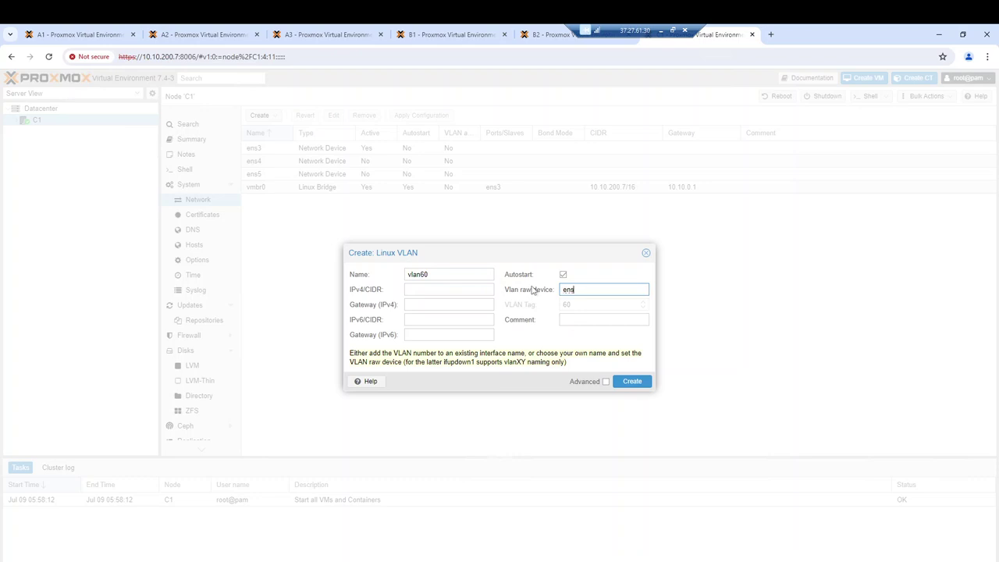
type("4")
Give vlan60 comment 'public network' and IPv4 172.16.1.7/24, then create it
left_click(560, 320)
type("publ")
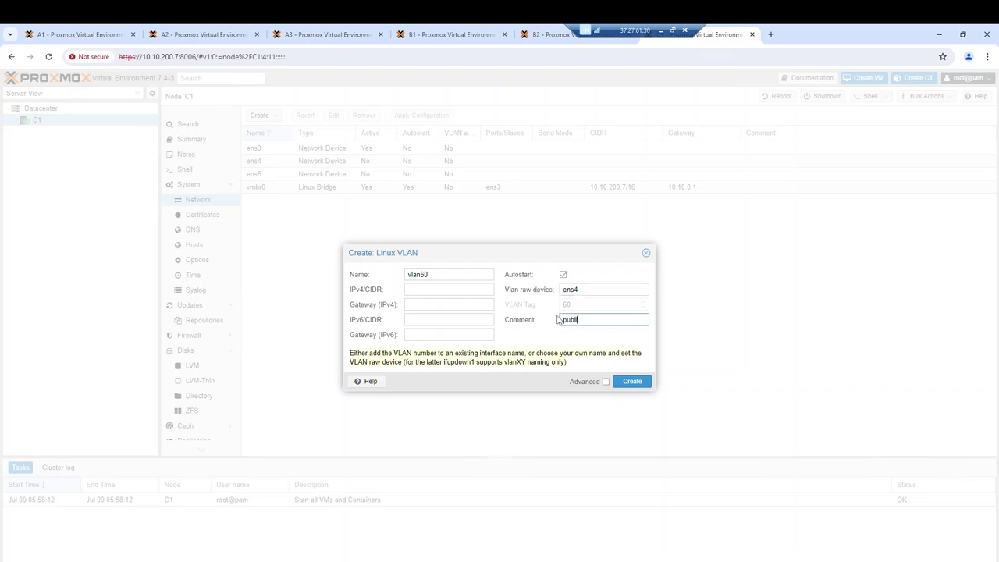
type("ic network")
left_click(430, 289)
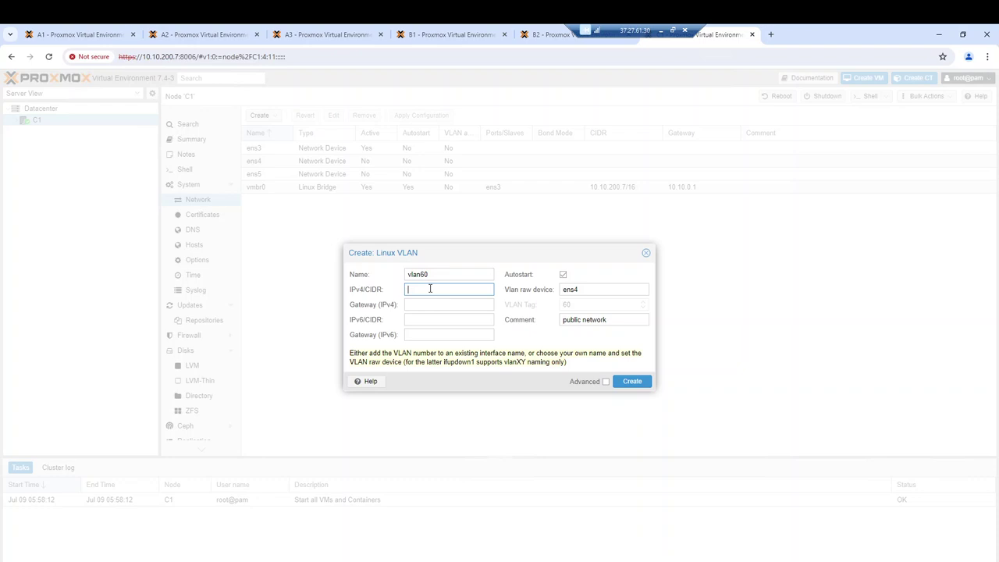
type("172.16")
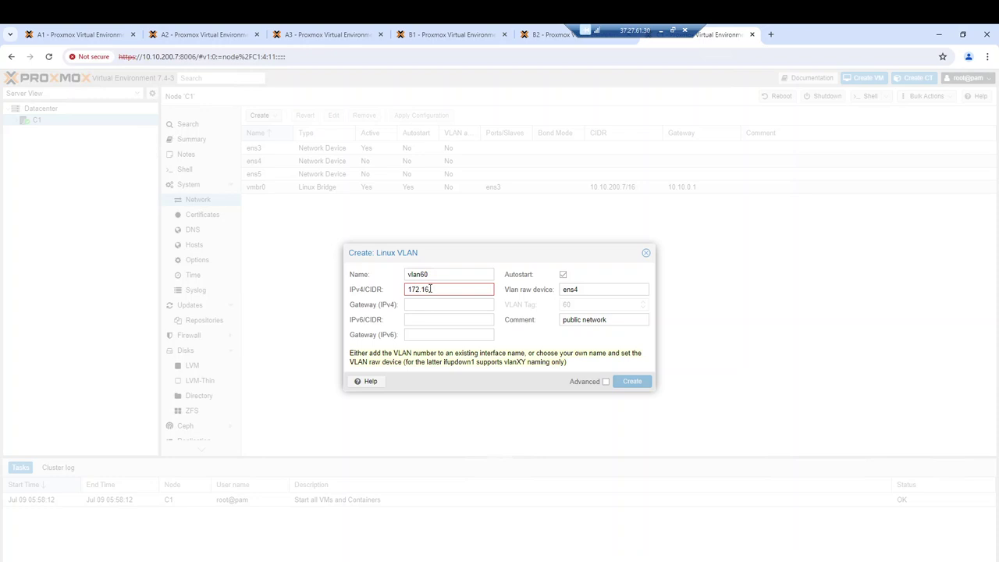
type(".7/24")
mouse_move(436, 288)
left_click(432, 290)
type("1.")
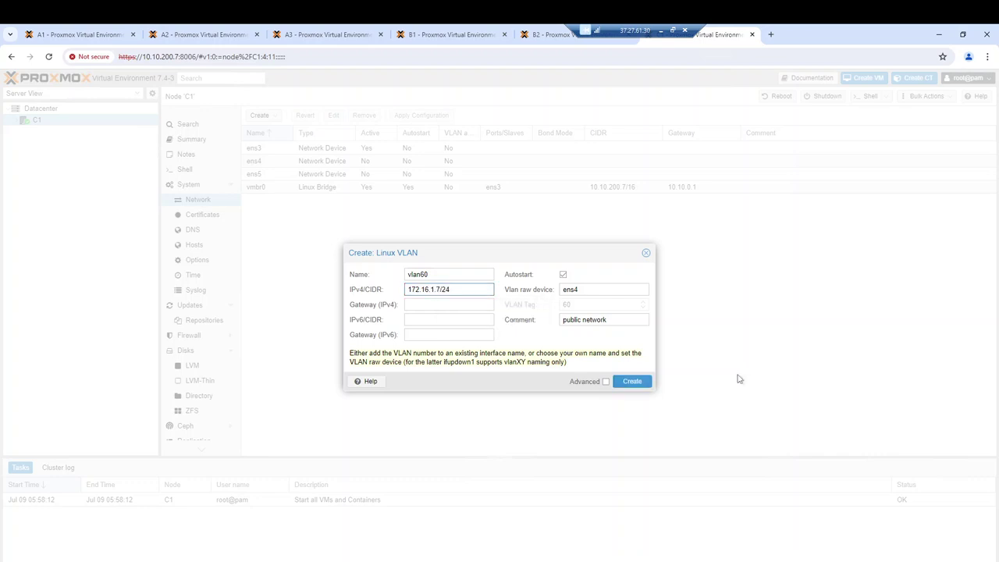
left_click(633, 382)
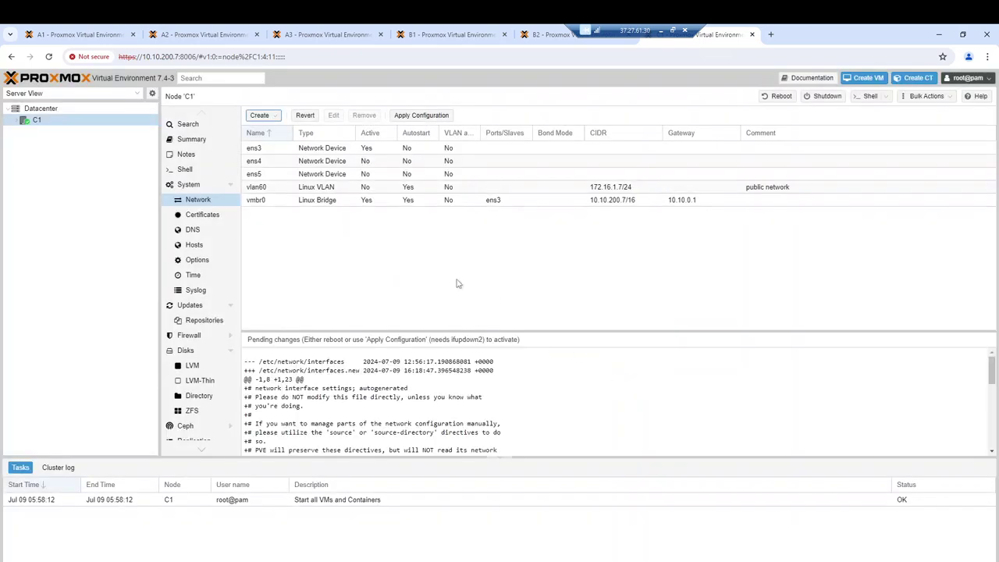
Enter Linux VLAN vlan62 on ens5 with comment 'cluster network' and IPv4 172.16.100.7/24
left_click(264, 118)
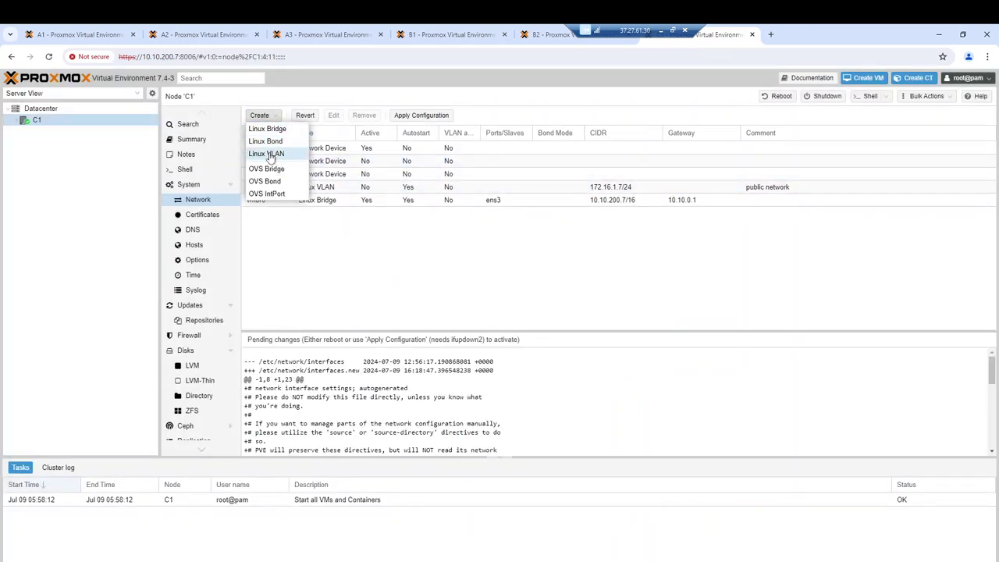
left_click(272, 155)
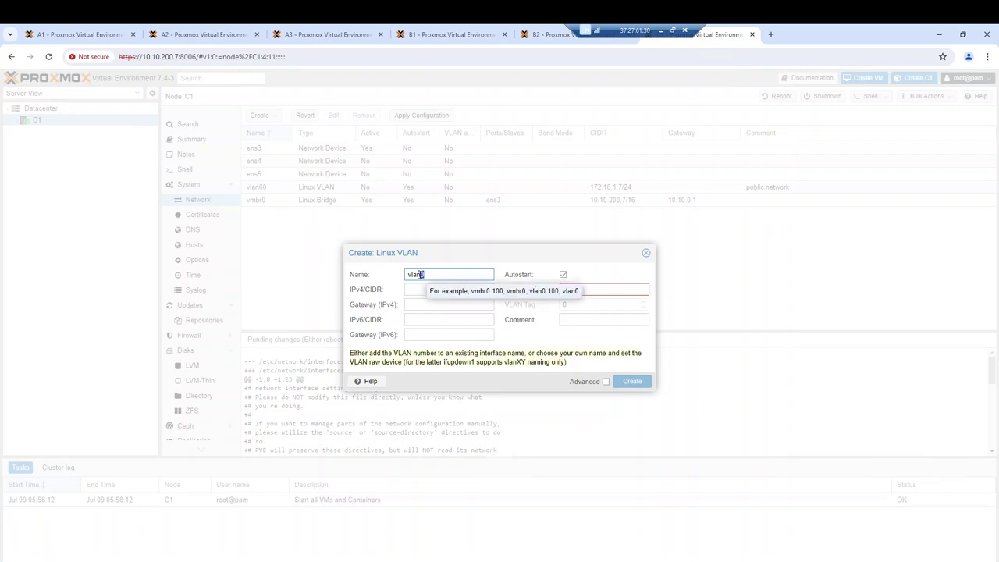
type("62")
left_click(606, 291)
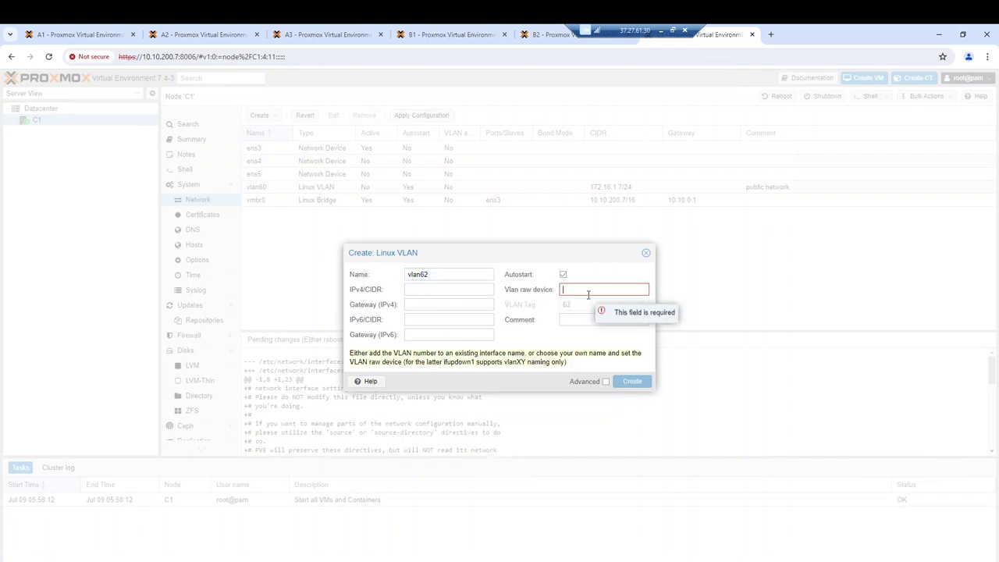
type("ens5")
left_click(574, 319)
type("cluster network")
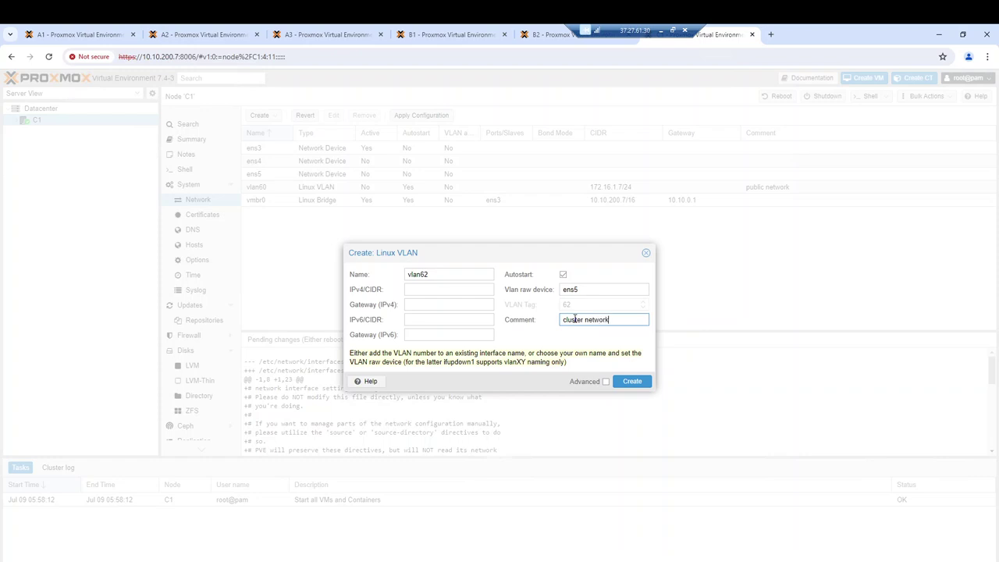
left_click(442, 289)
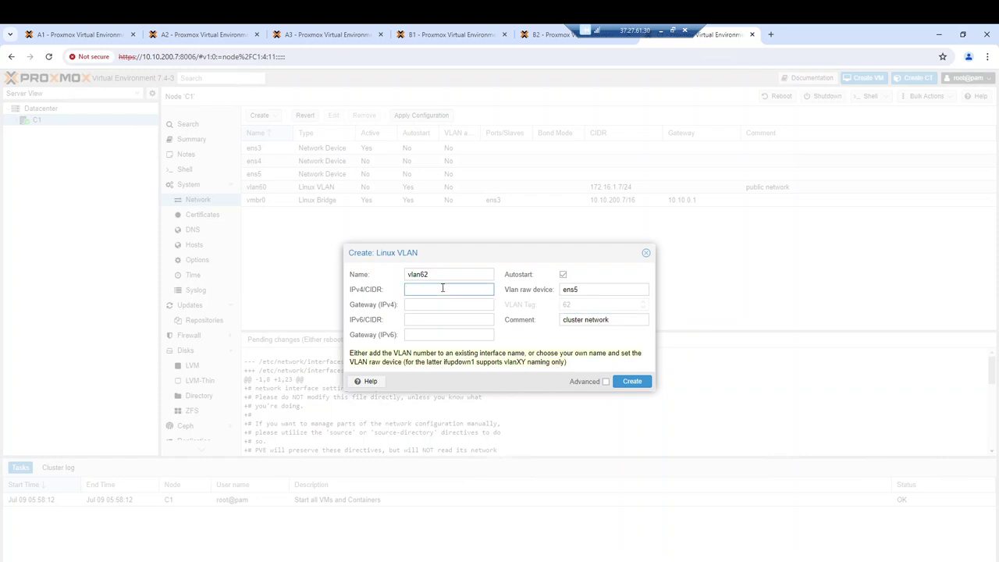
type("1")
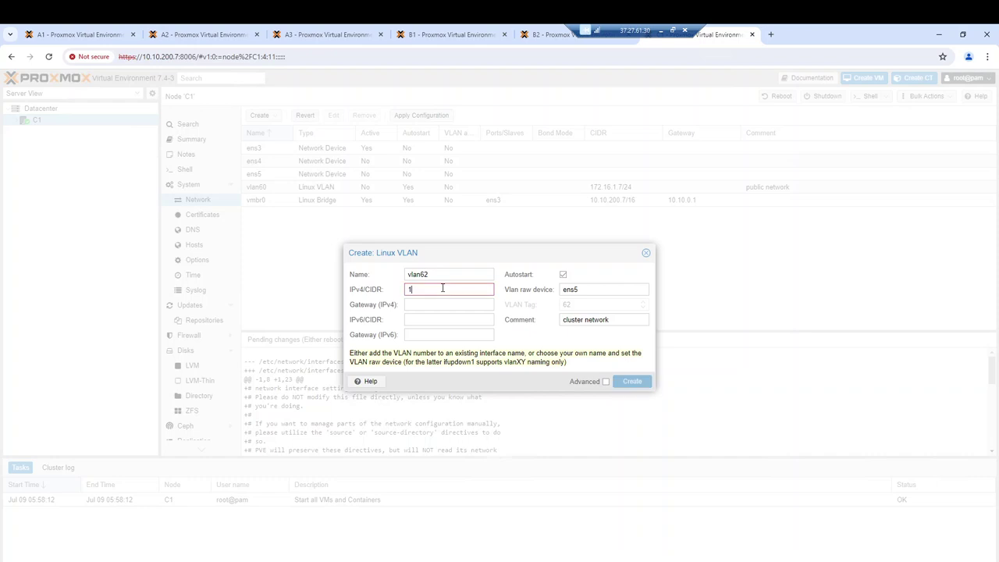
type("72.16")
type(".100.2")
key("BackSpace")
type("7/24")
Create vlan62 and apply the pending network configuration on node C1
left_click(632, 381)
left_click(414, 114)
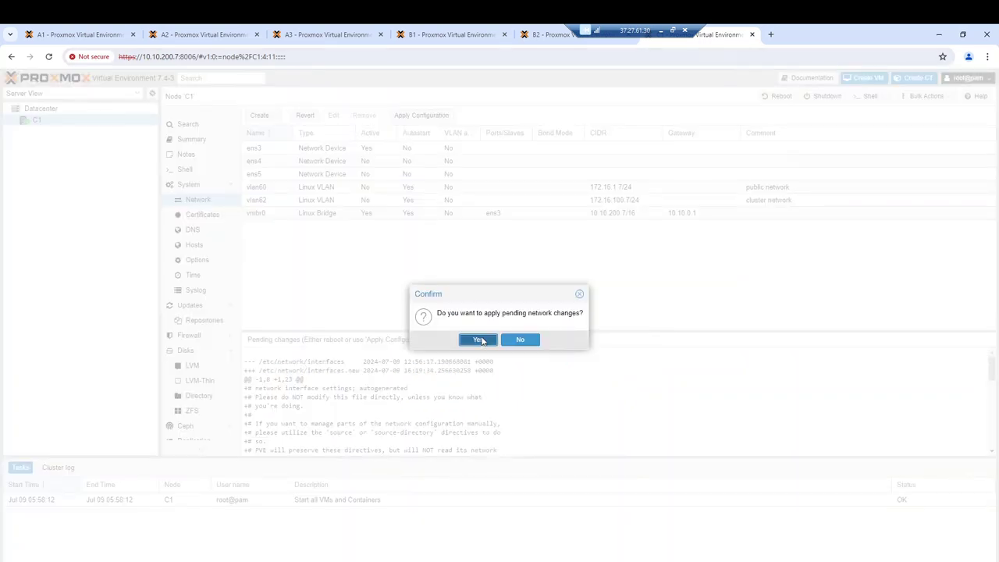
left_click(480, 339)
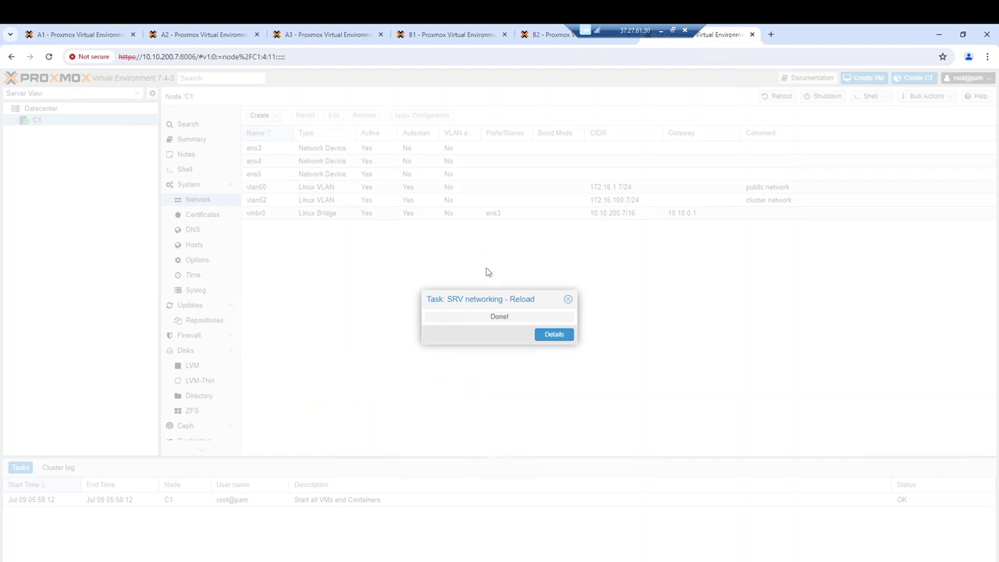